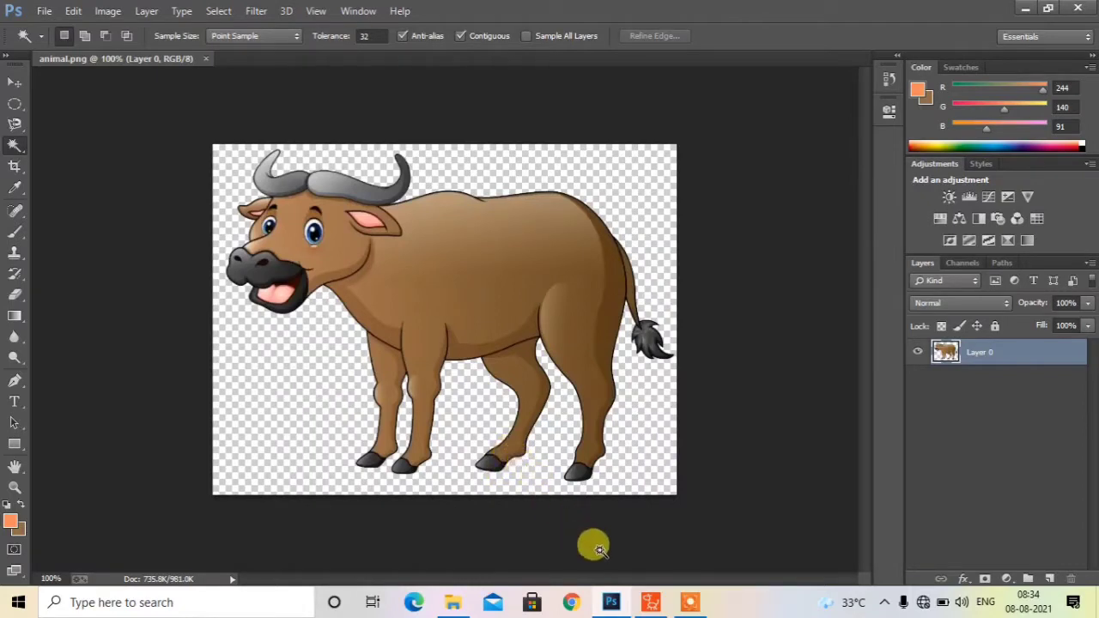
Step: Switch to Cartoon Animator and add the Deer character from the G3 Animals actor templates to the stage
click(653, 608)
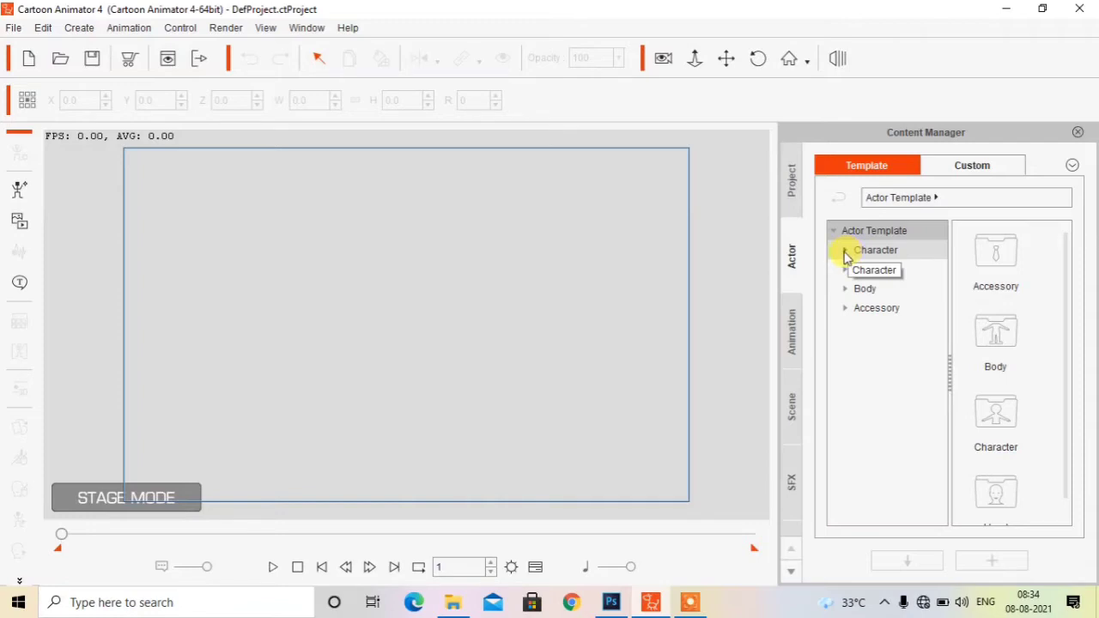
click(845, 253)
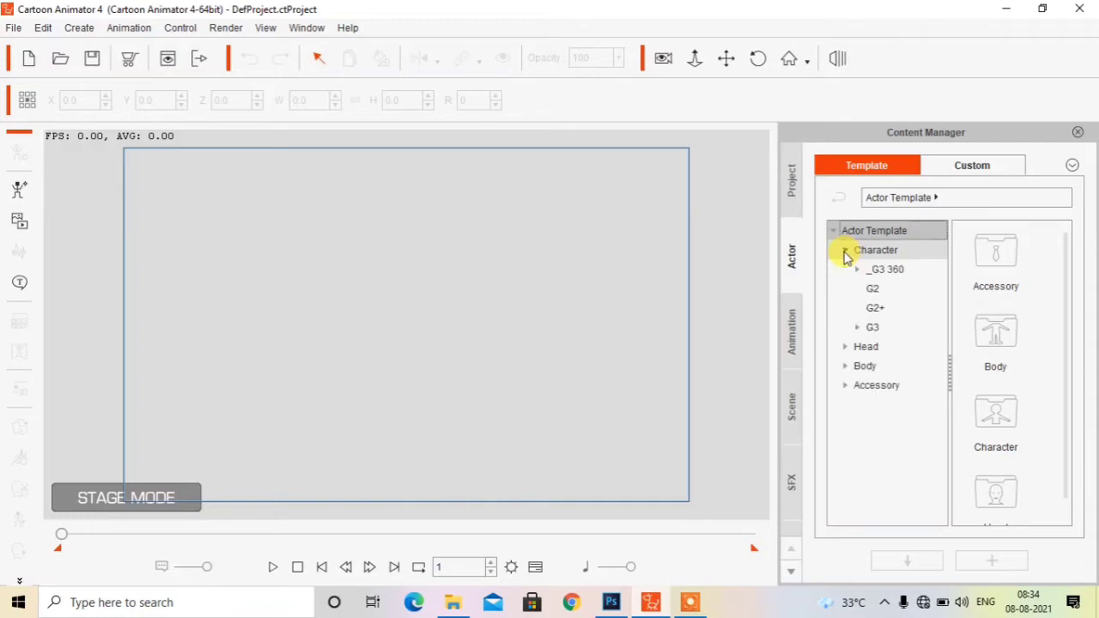
click(856, 328)
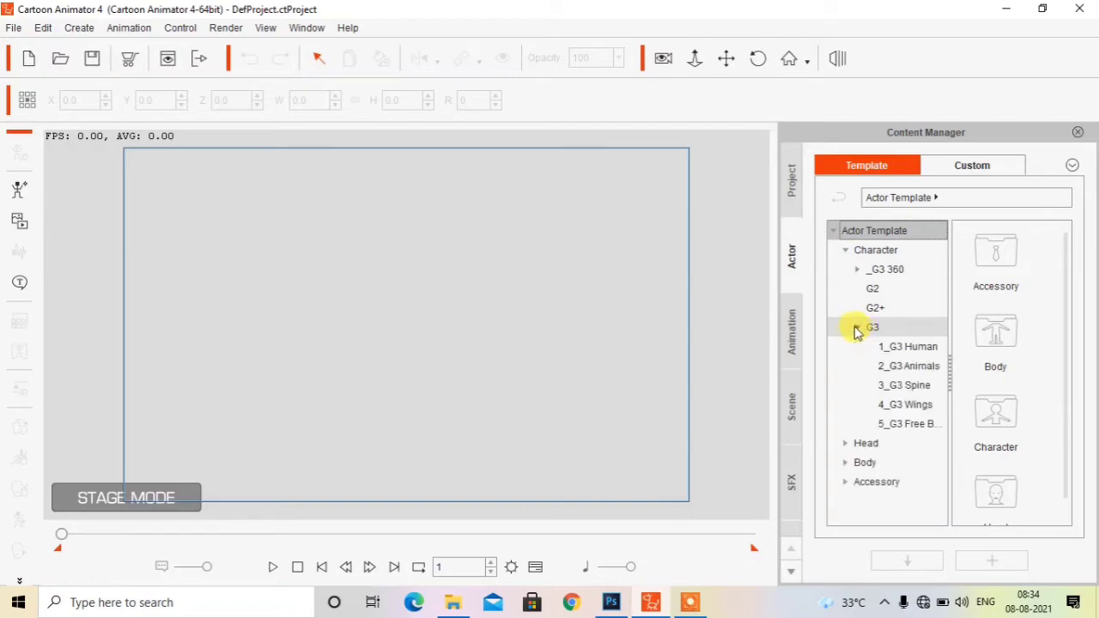
click(912, 366)
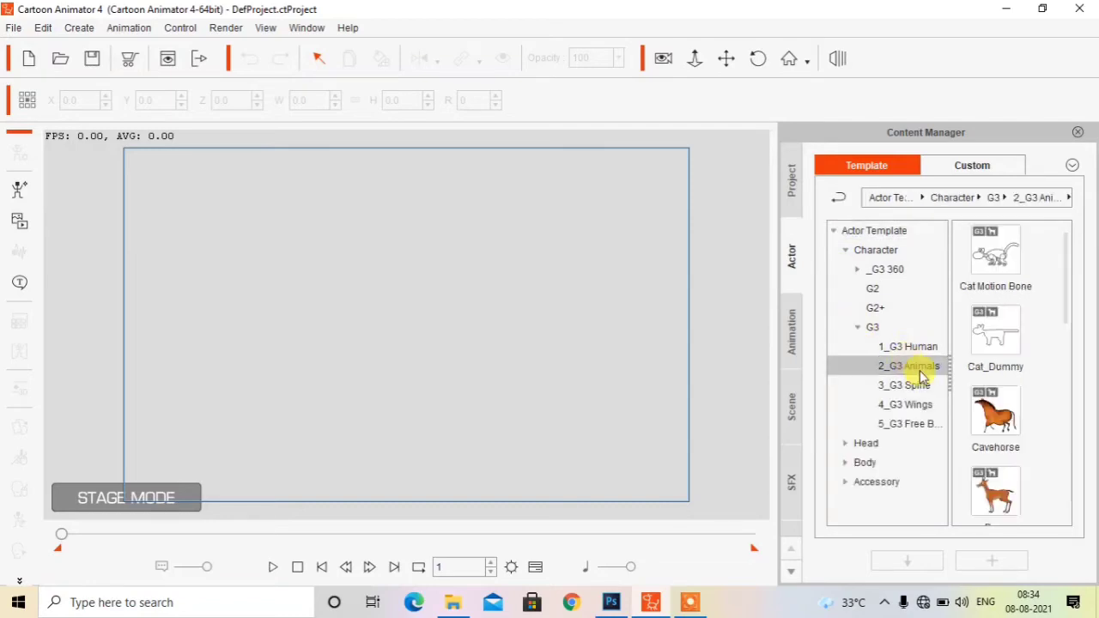
scroll(994, 335, down, 6)
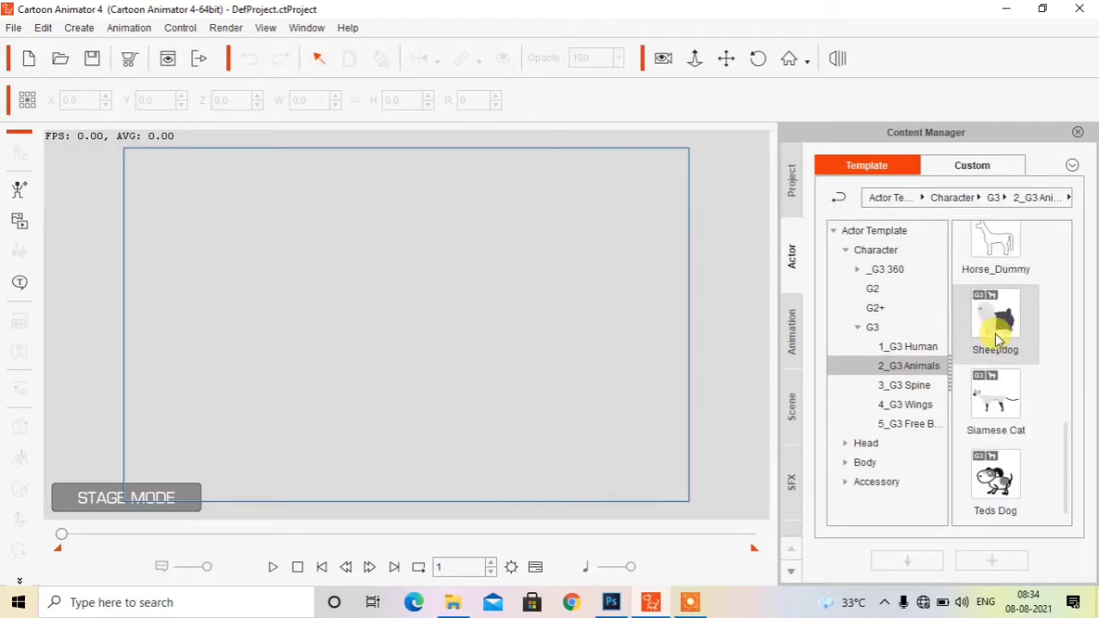
scroll(996, 339, up, 5)
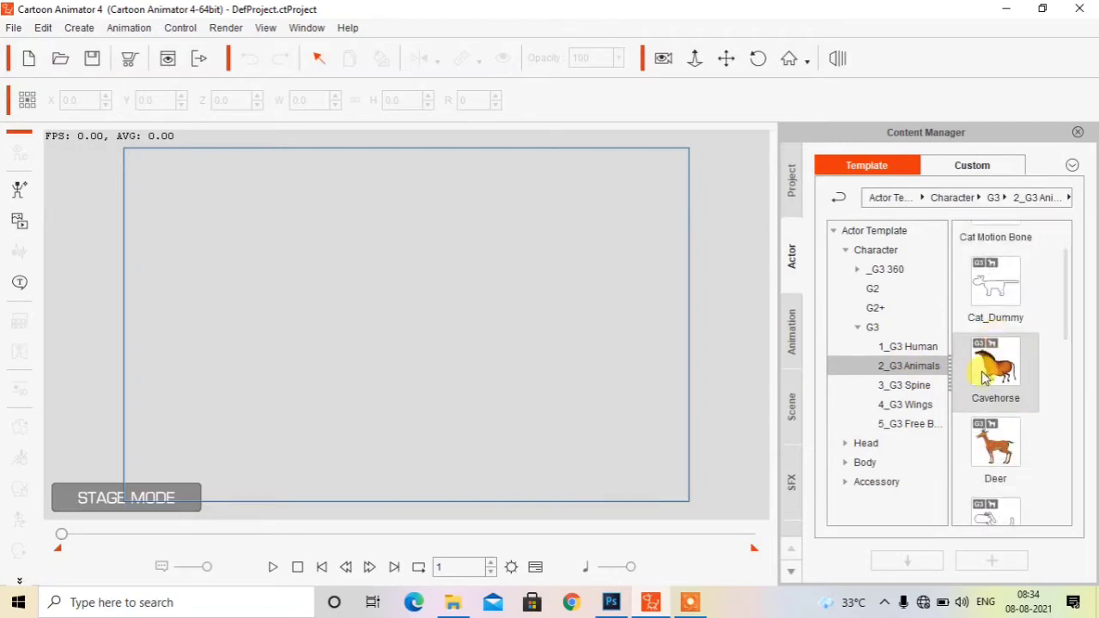
drag(995, 441, 325, 260)
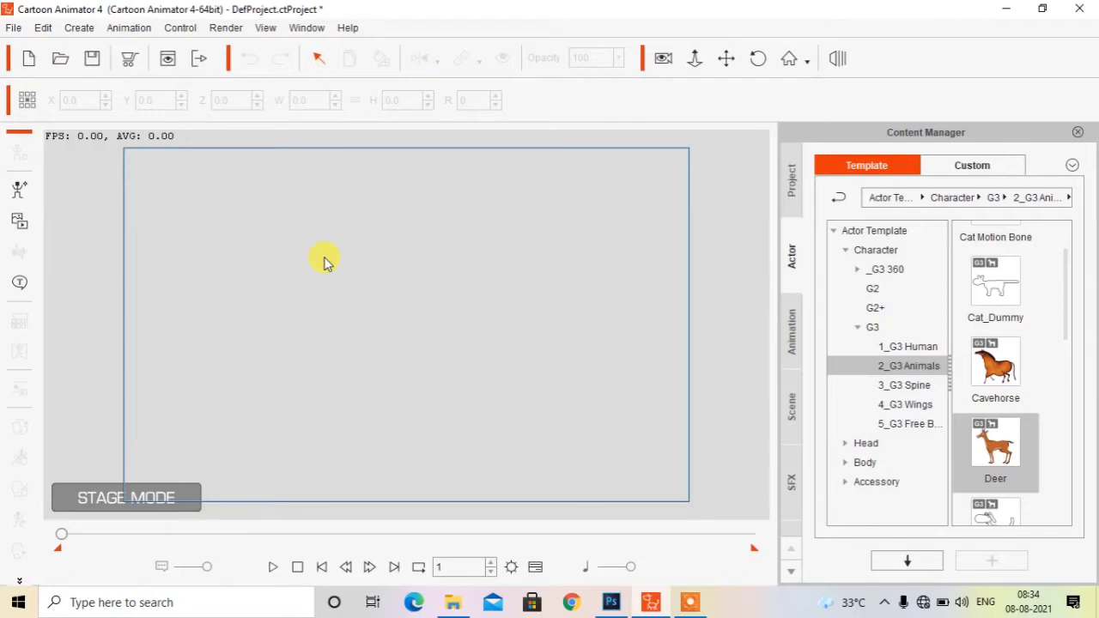
Step: Reposition the deer near the middle of the stage, at about X 18.1 and Y -20.2
drag(364, 259, 410, 305)
drag(475, 402, 508, 423)
drag(396, 292, 431, 335)
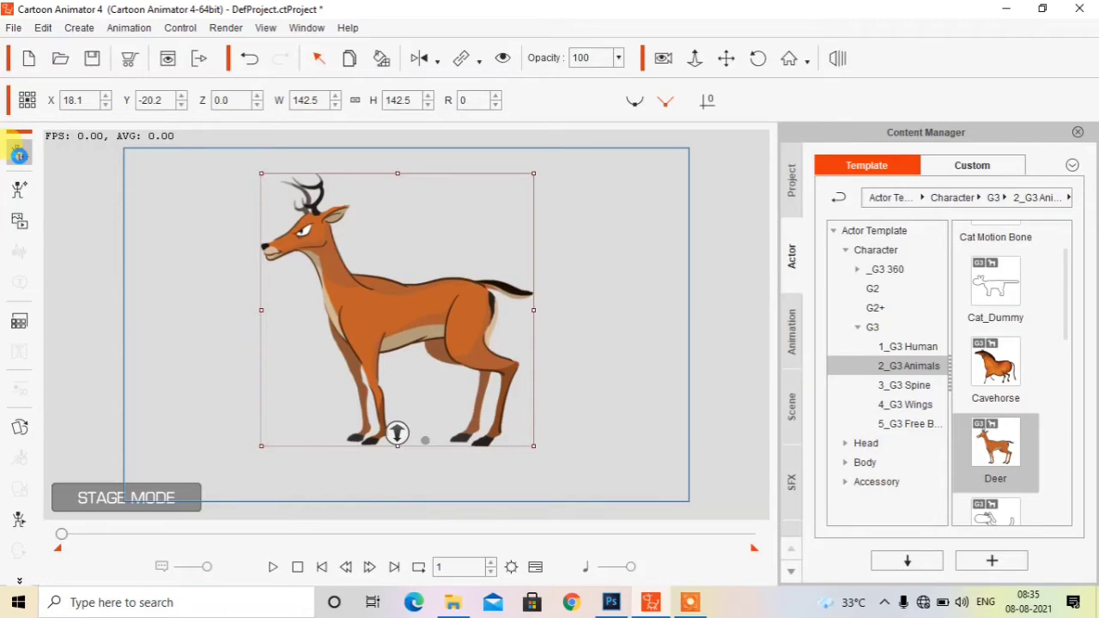
Step: Open the deer in Composer mode and launch it as a PSD in Photoshop at image scale 2.5
click(19, 155)
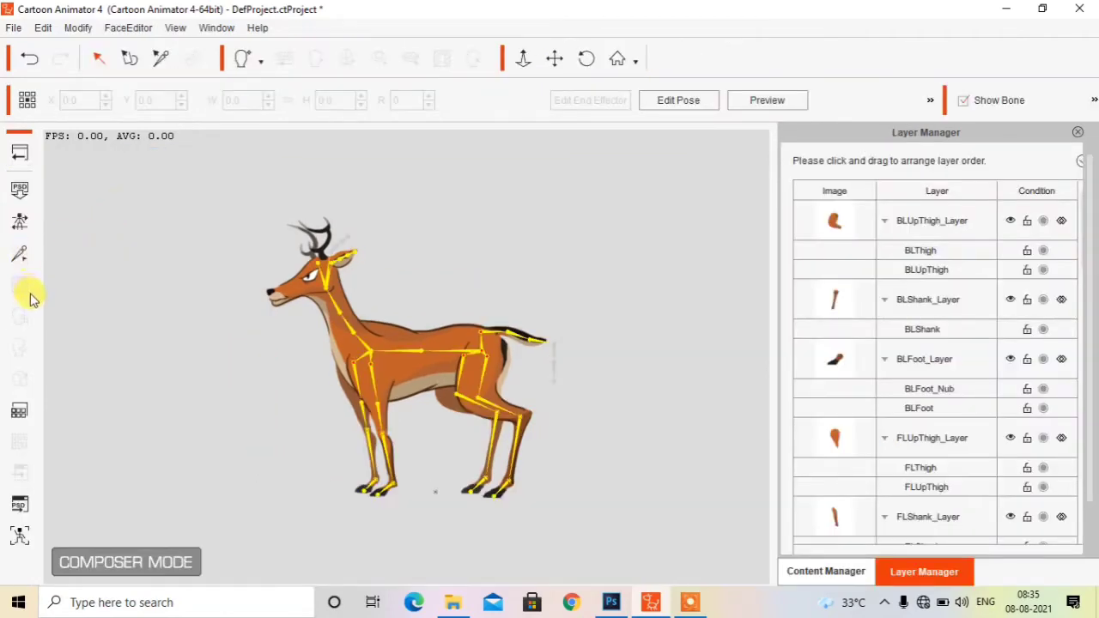
click(21, 506)
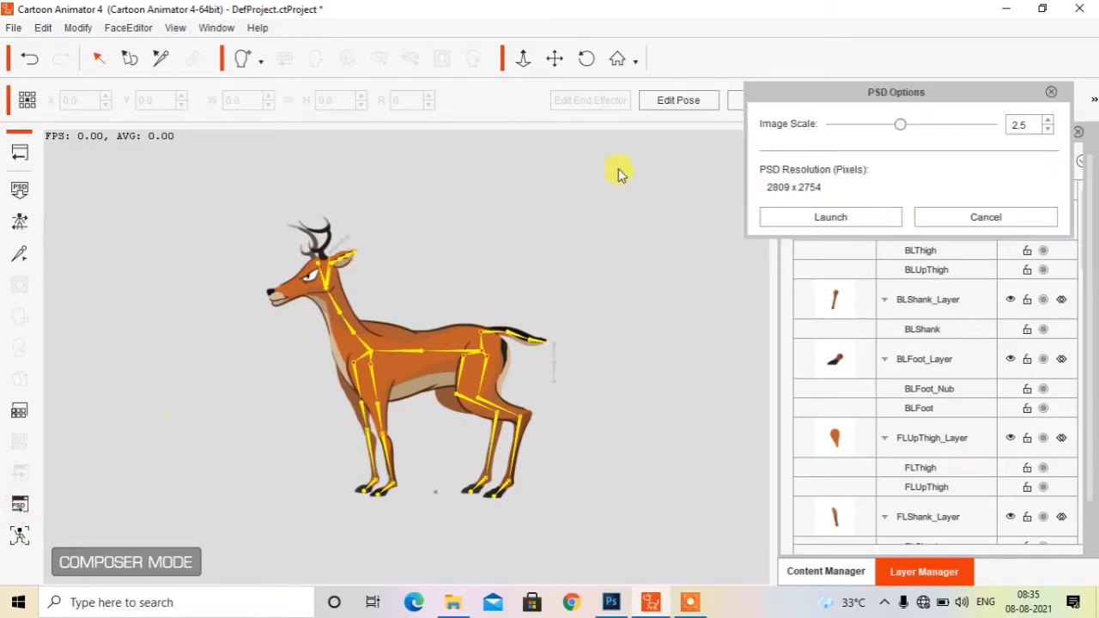
click(837, 221)
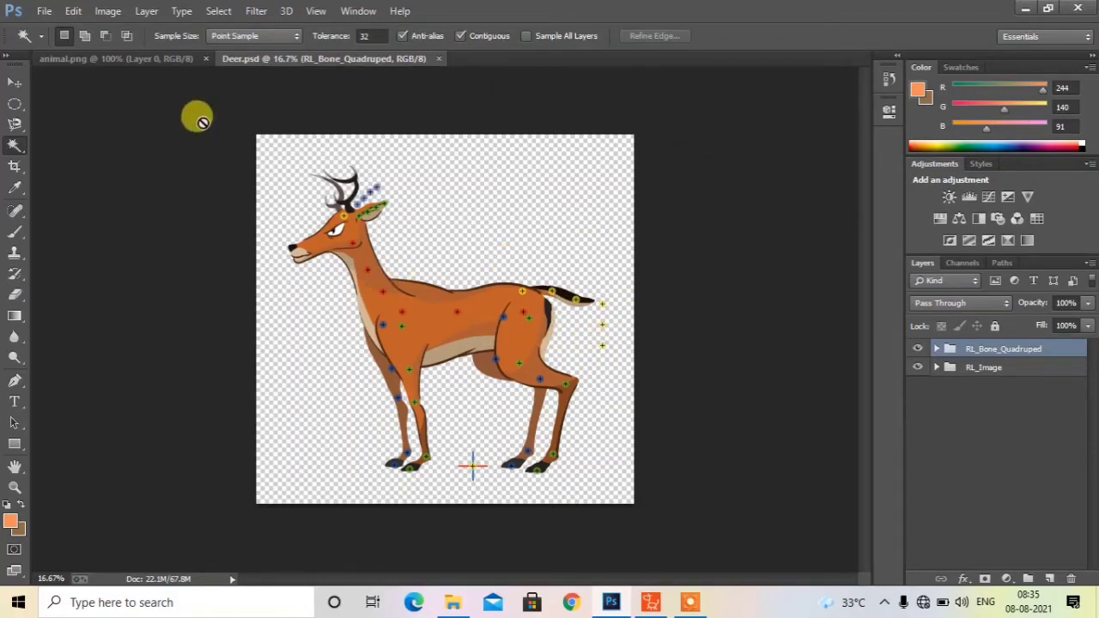
Step: Copy the buffalo from animal.png into Deer.psd with the Move tool and place it over the deer's belly
click(14, 81)
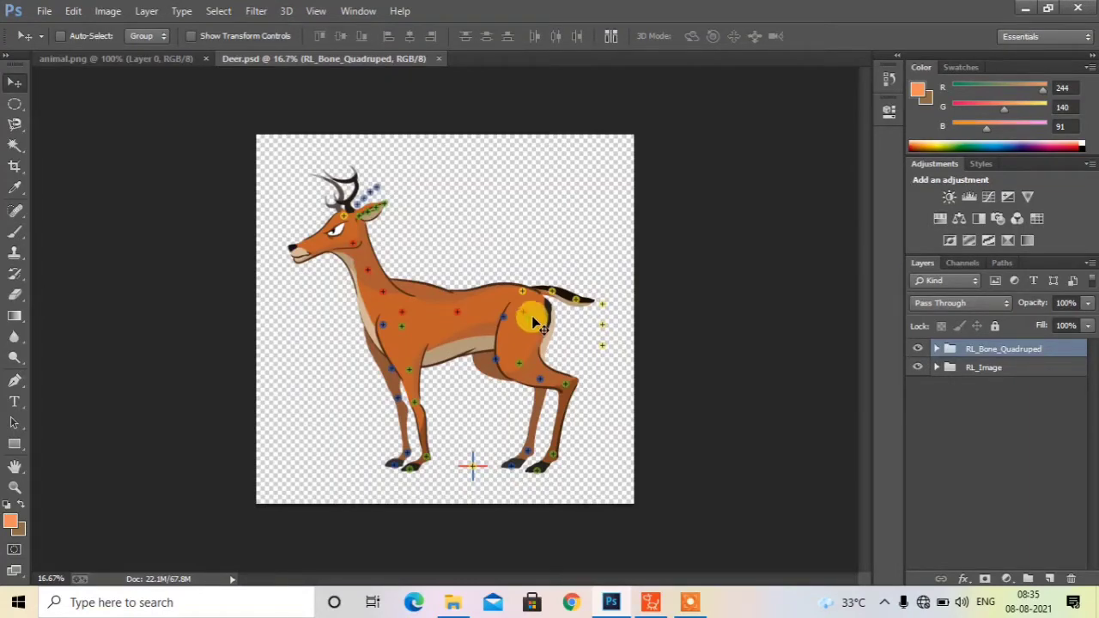
click(142, 60)
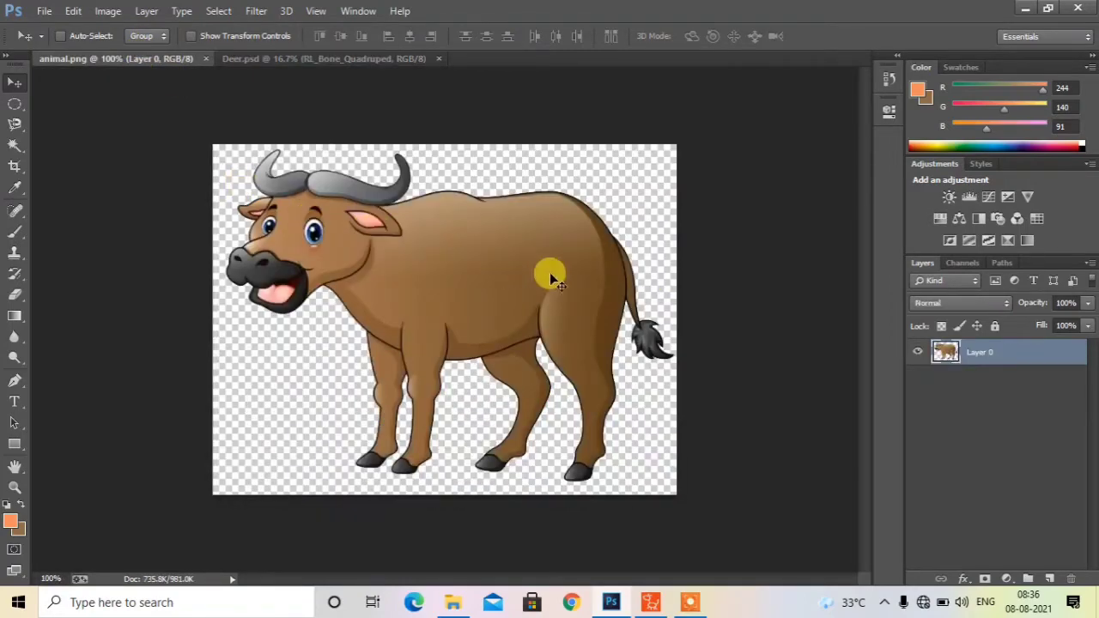
click(270, 62)
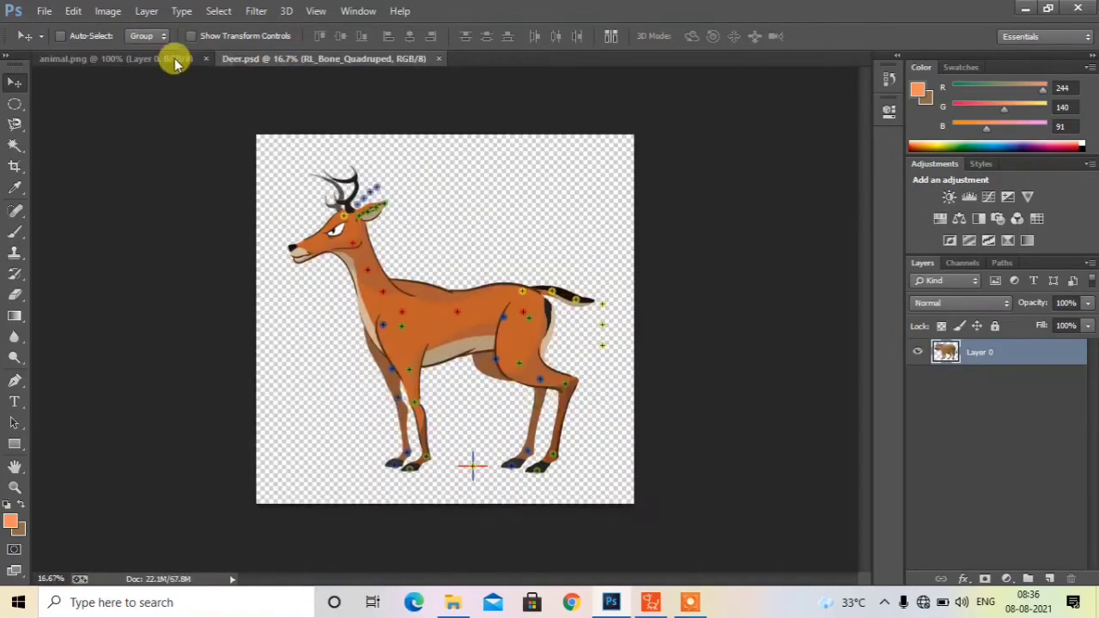
click(177, 57)
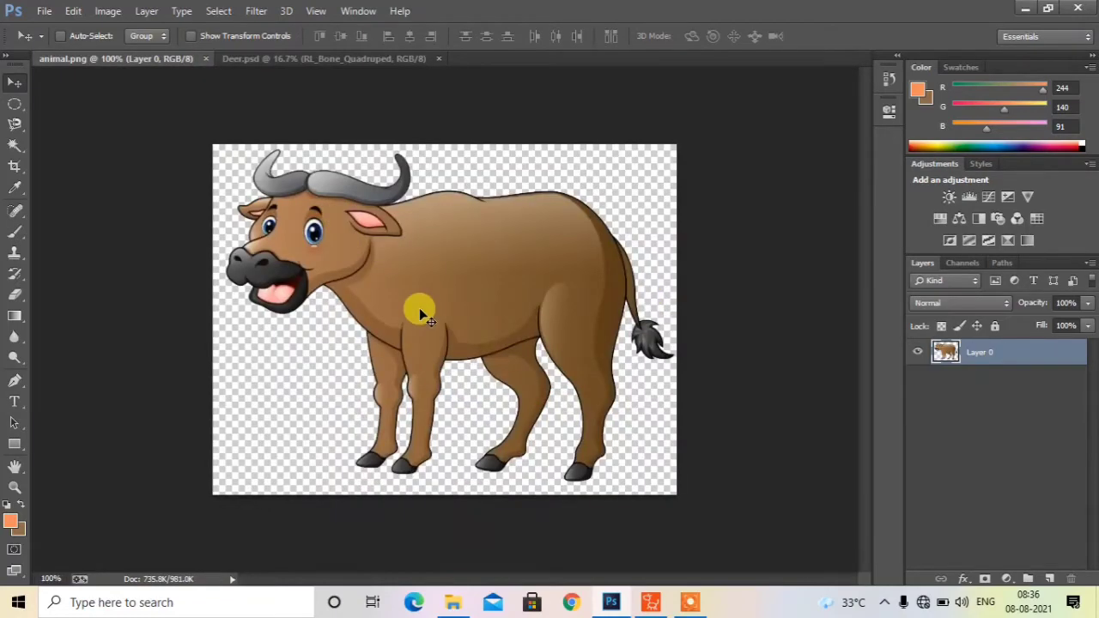
drag(424, 258, 428, 334)
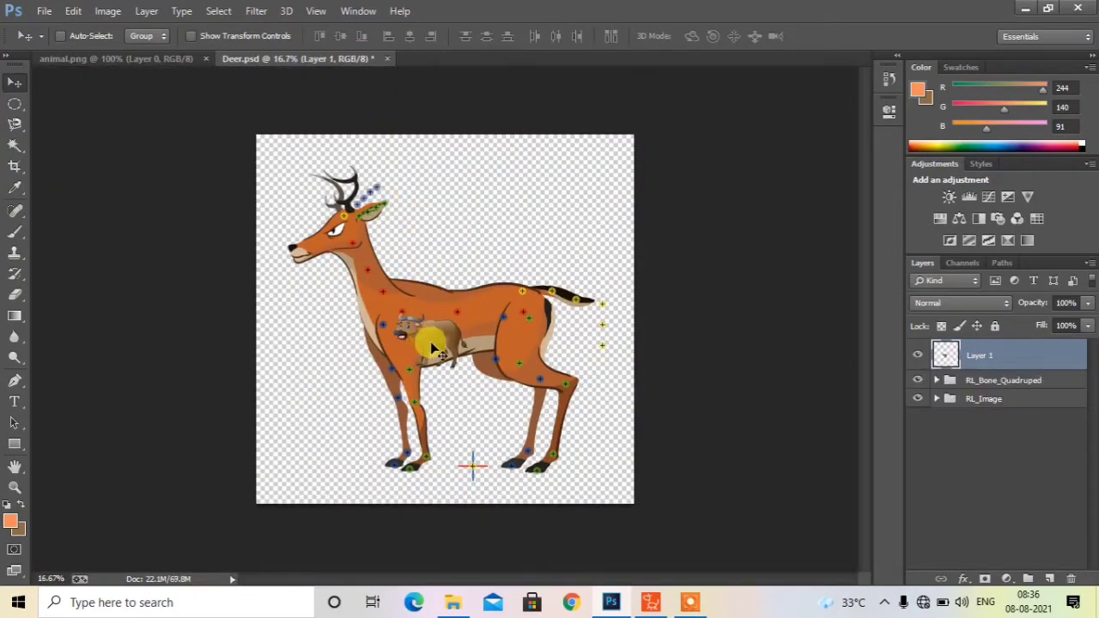
mouse_move(434, 339)
mouse_down()
mouse_move(456, 328)
mouse_move(452, 341)
mouse_up()
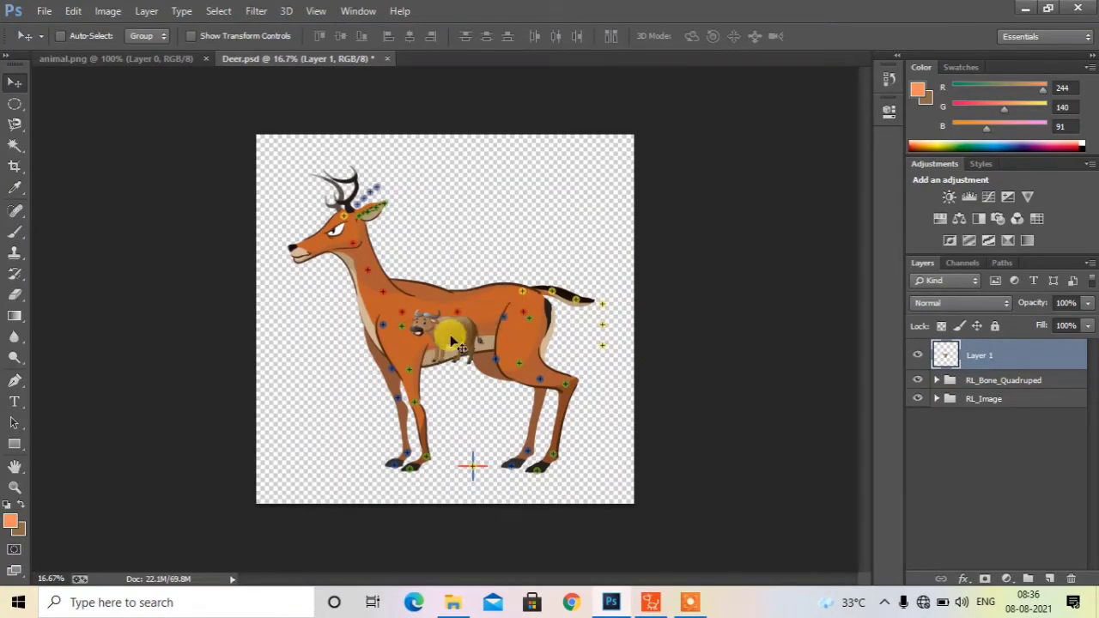
Step: Scale the buffalo to about 396% width and 408% height and move it over the deer's body and legs
key(ctrl+t)
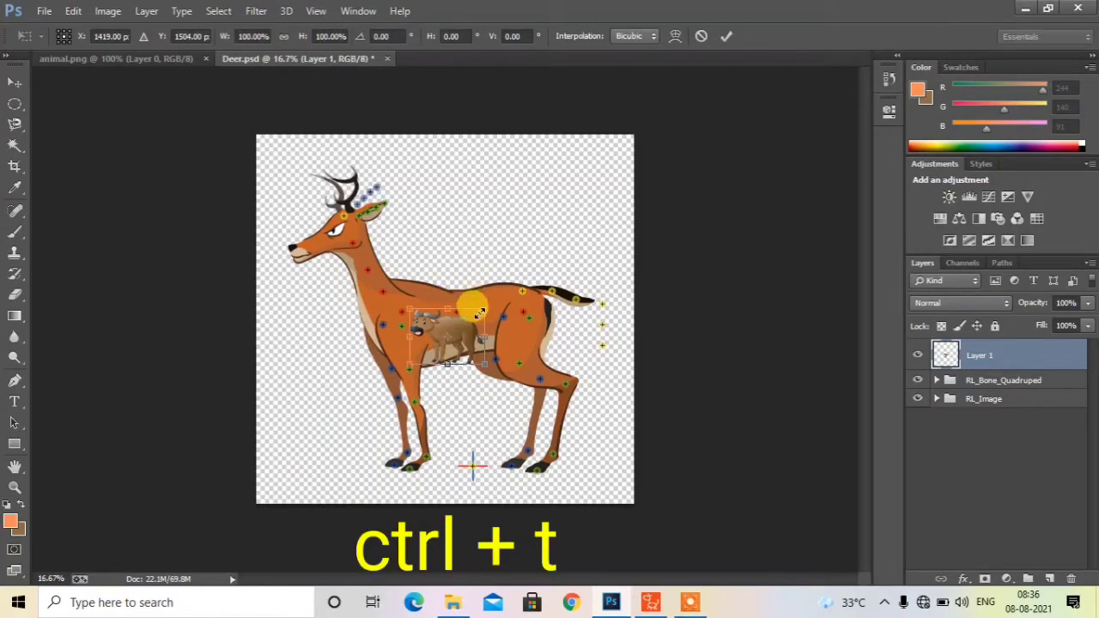
drag(485, 310, 694, 140)
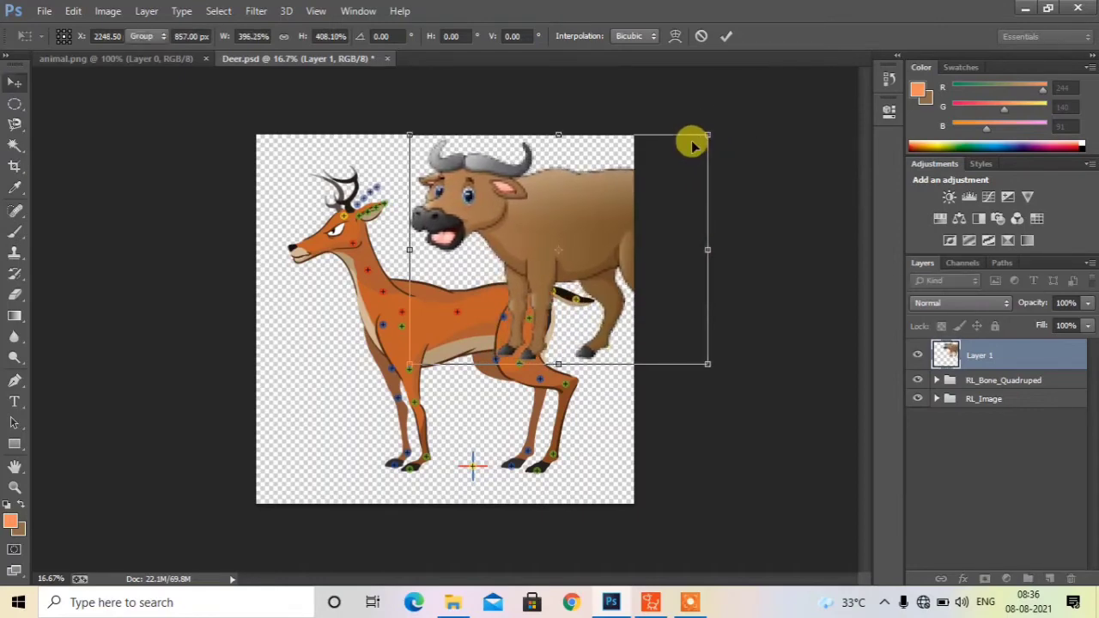
key(Return)
drag(578, 229, 480, 335)
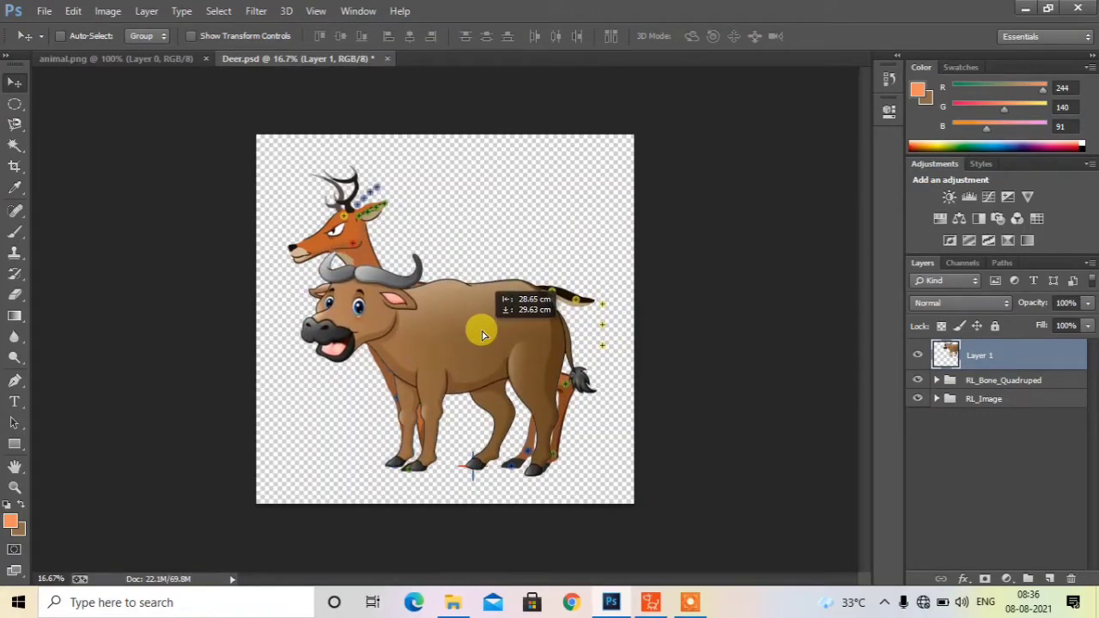
drag(483, 335, 482, 336)
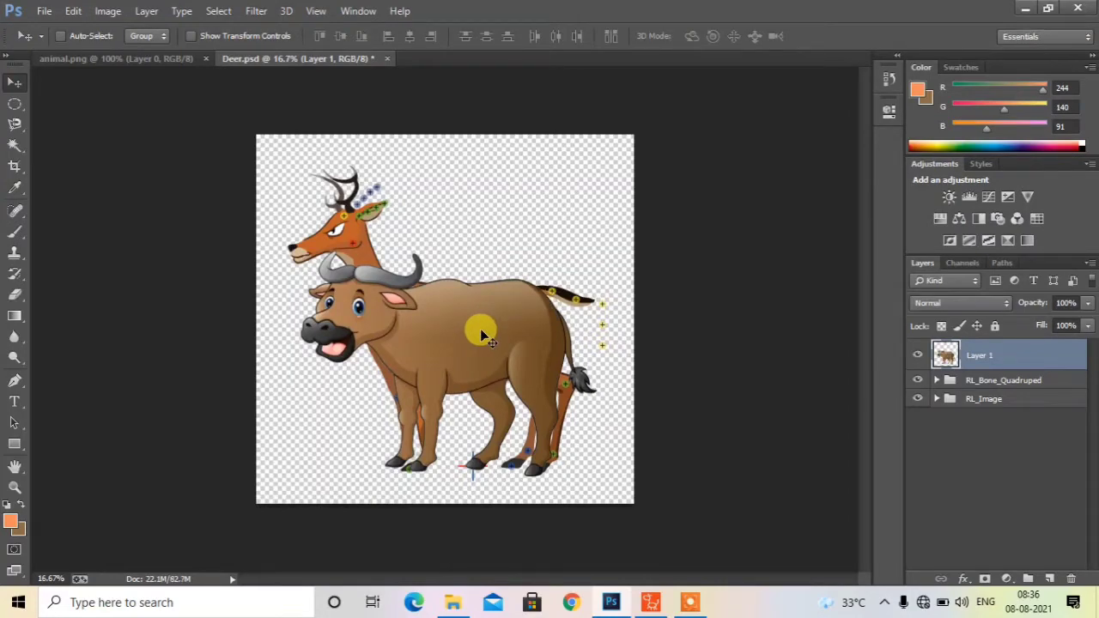
Step: Enlarge the buffalo to about 109%, realign it with the deer, and close animal.png
key(ctrl+t)
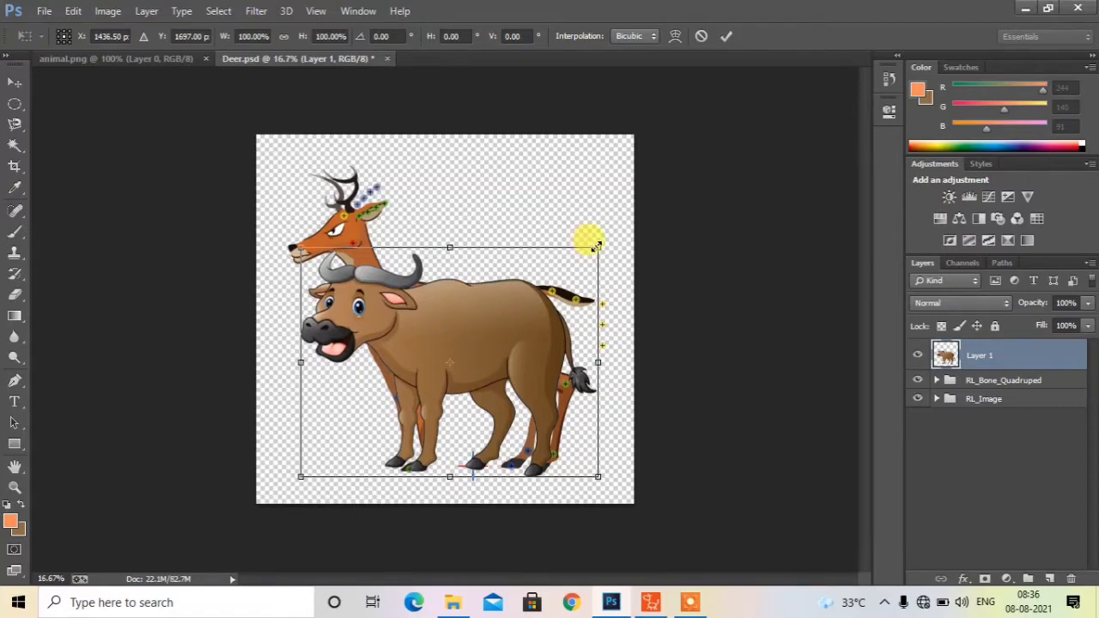
drag(596, 246, 624, 224)
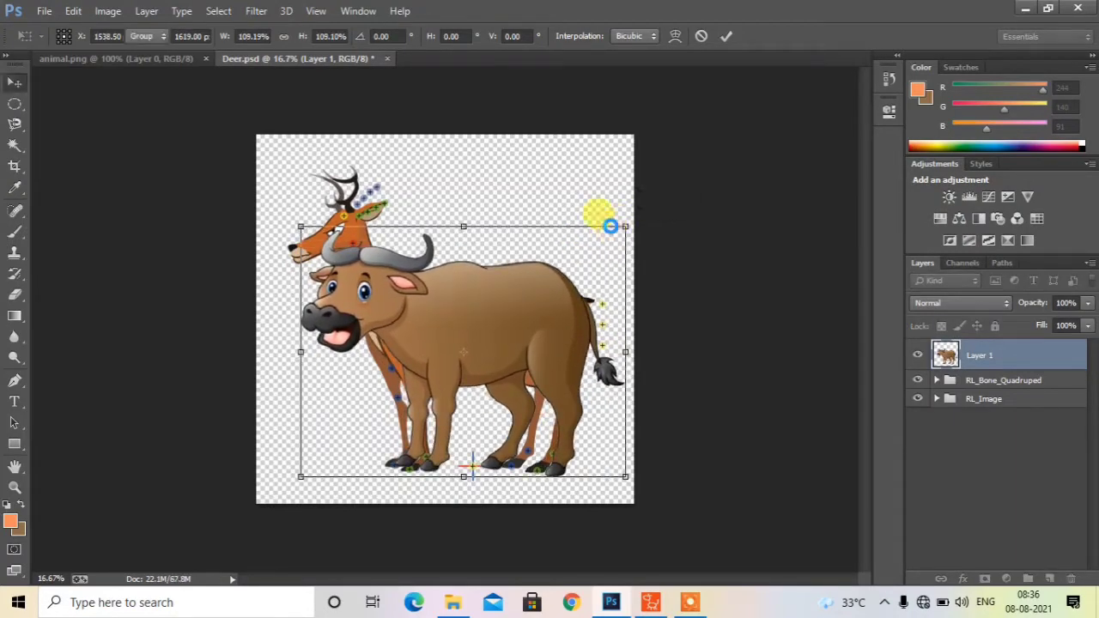
key(Return)
drag(555, 295, 534, 297)
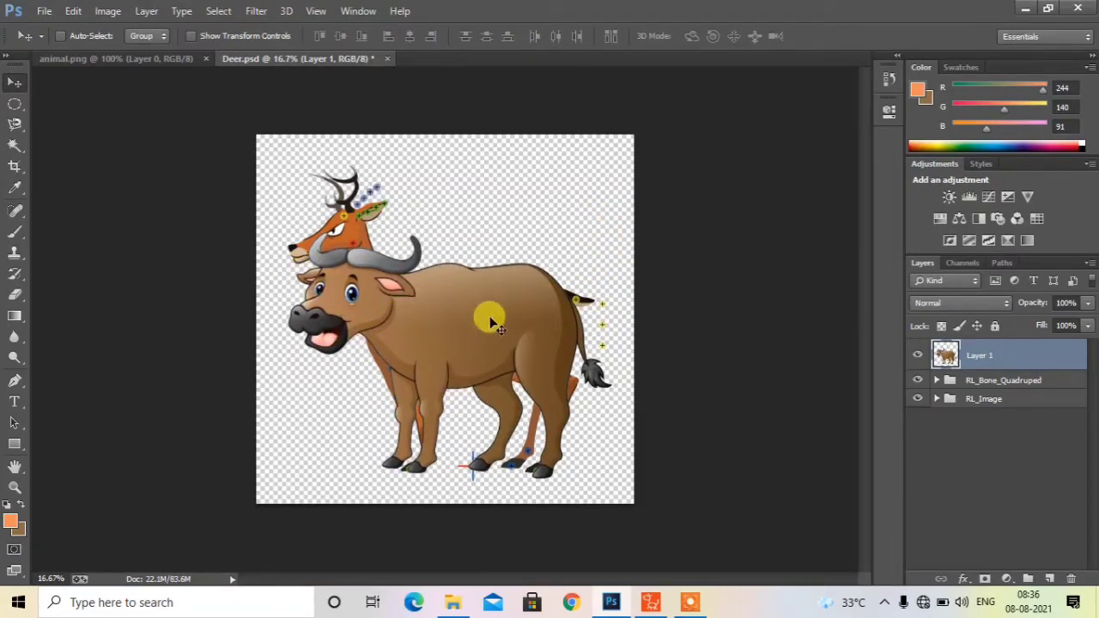
click(66, 60)
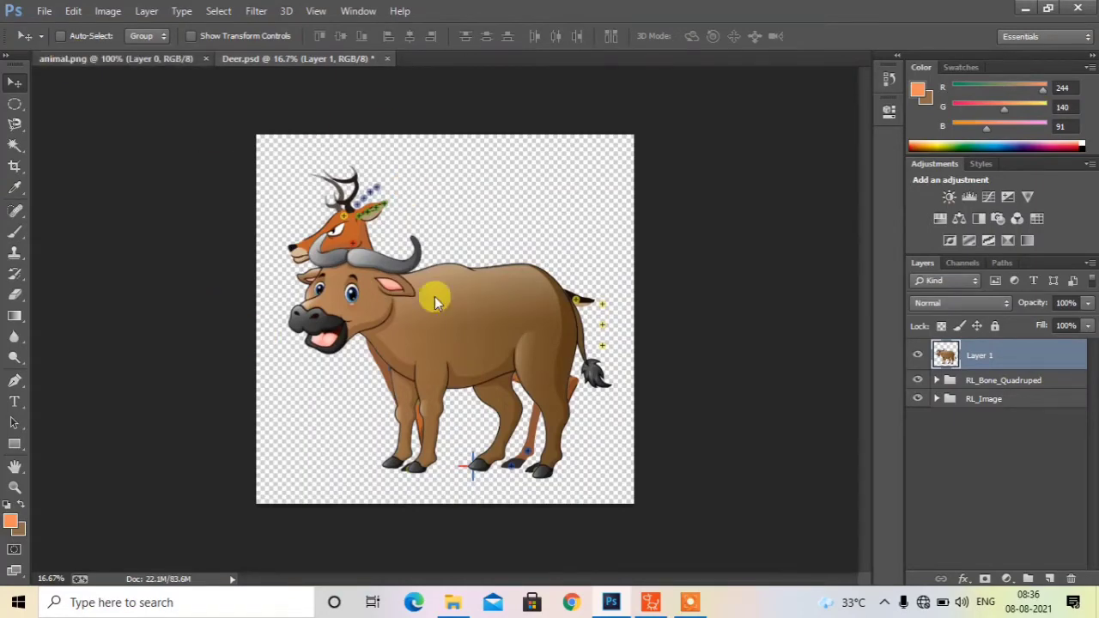
click(206, 60)
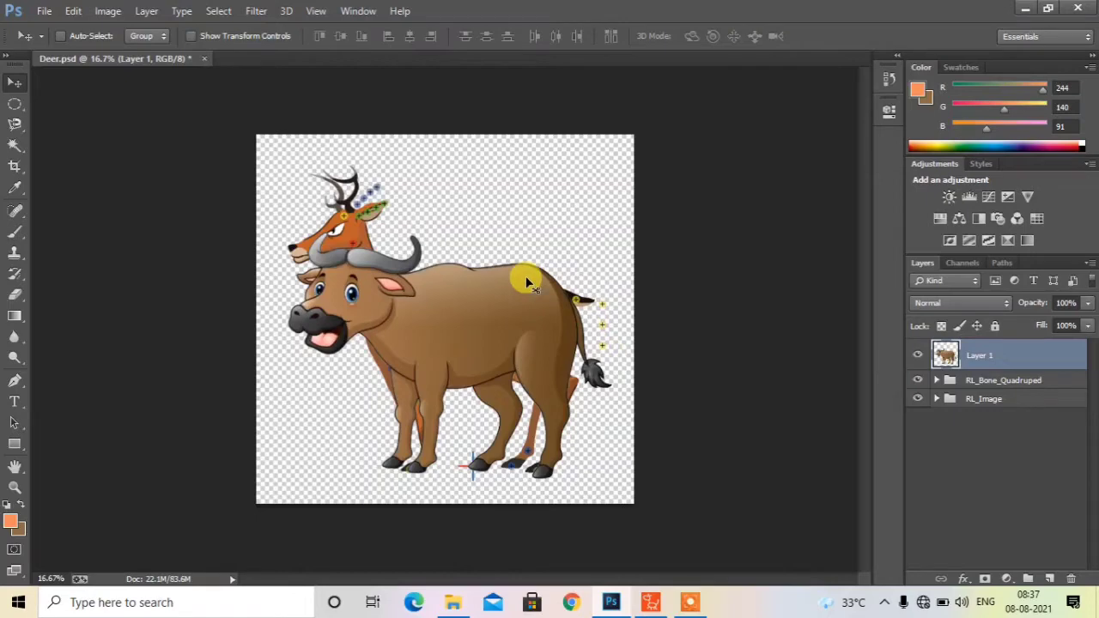
Step: Copy the resized buffalo and paste it into a new 2423 x 1870 pixel document with a white background
key(ctrl+a)
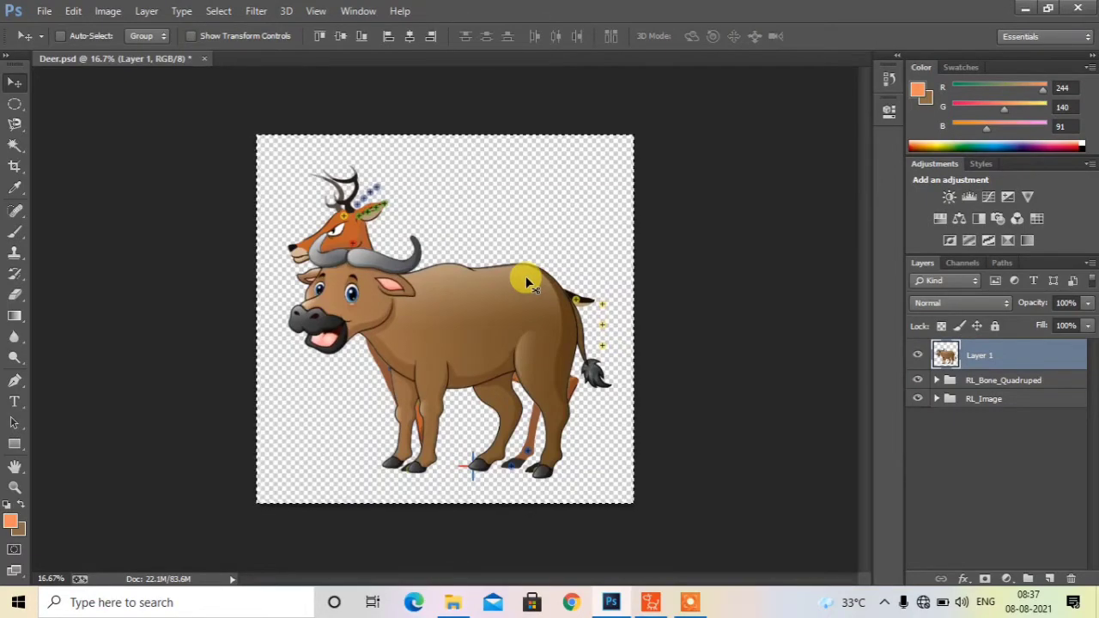
key(ctrl+d)
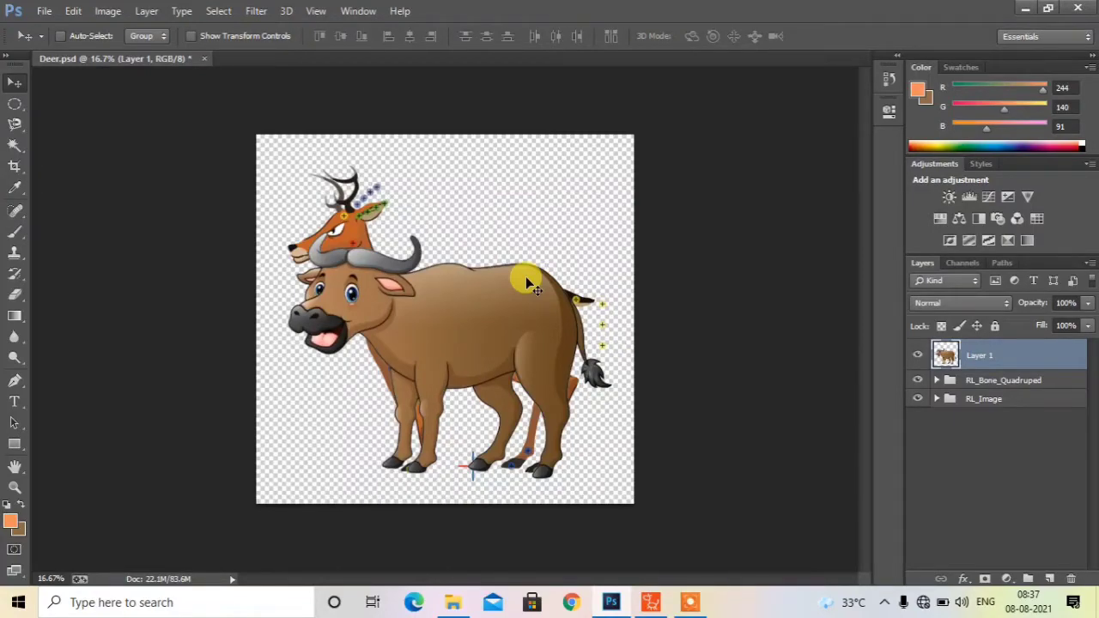
key(ctrl+n)
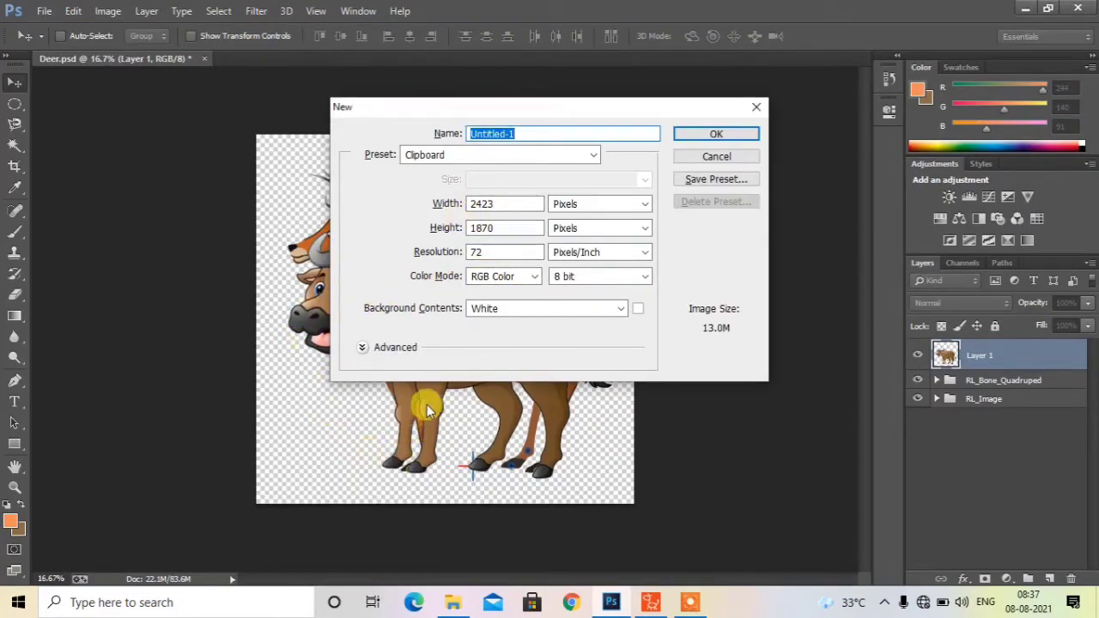
click(712, 135)
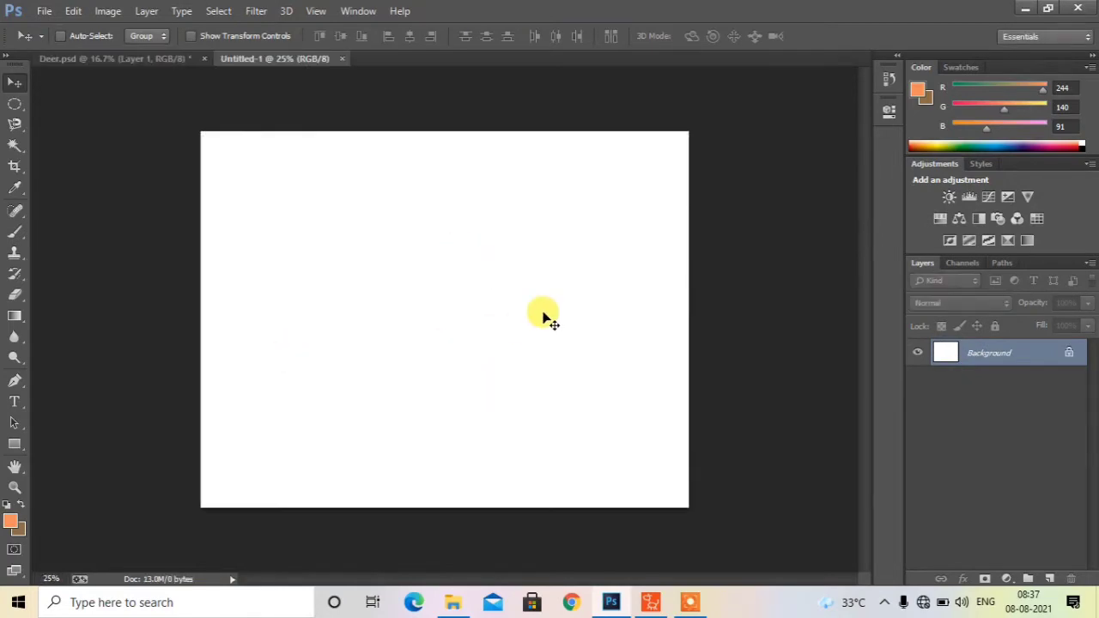
key(ctrl+v)
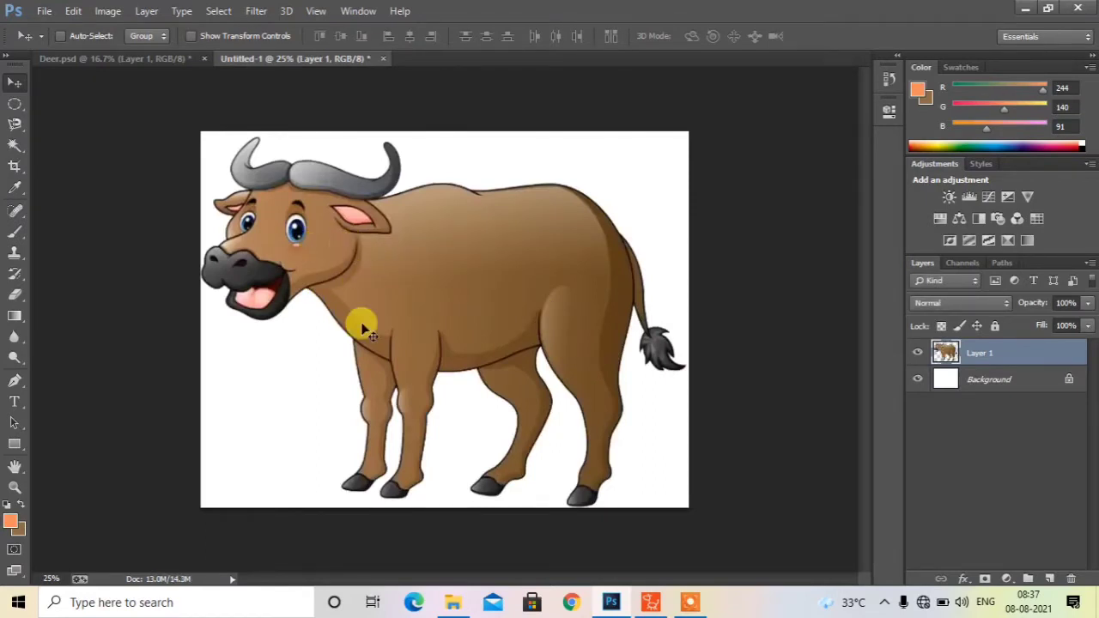
Step: Delete the buffalo layer from Deer.psd and expand the RL_Image group to show its body-part folders
drag(123, 60, 98, 74)
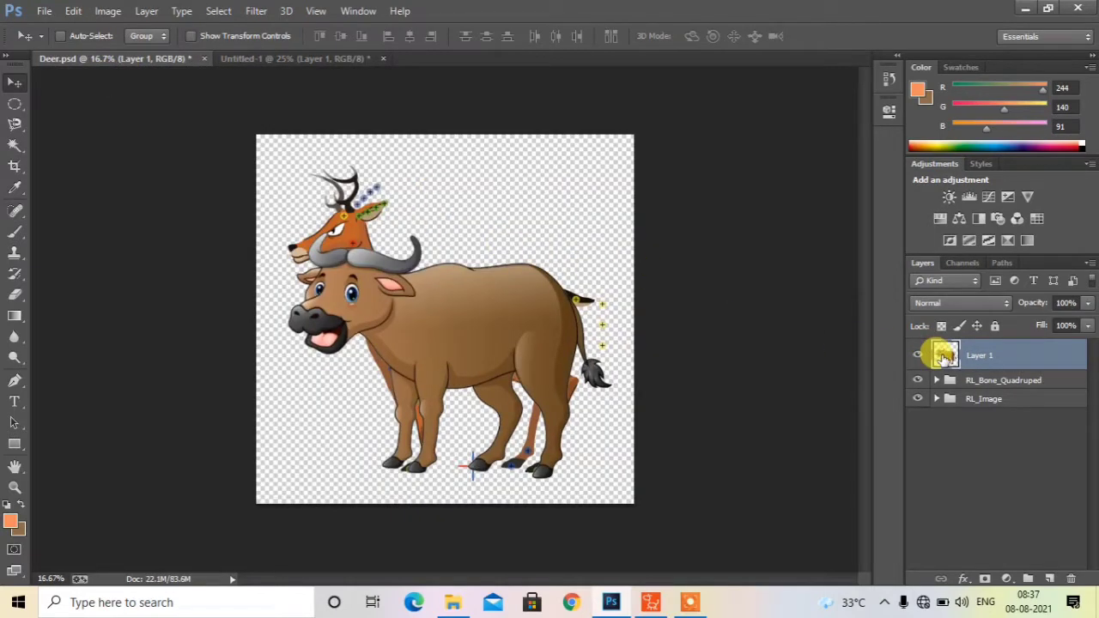
key(Delete)
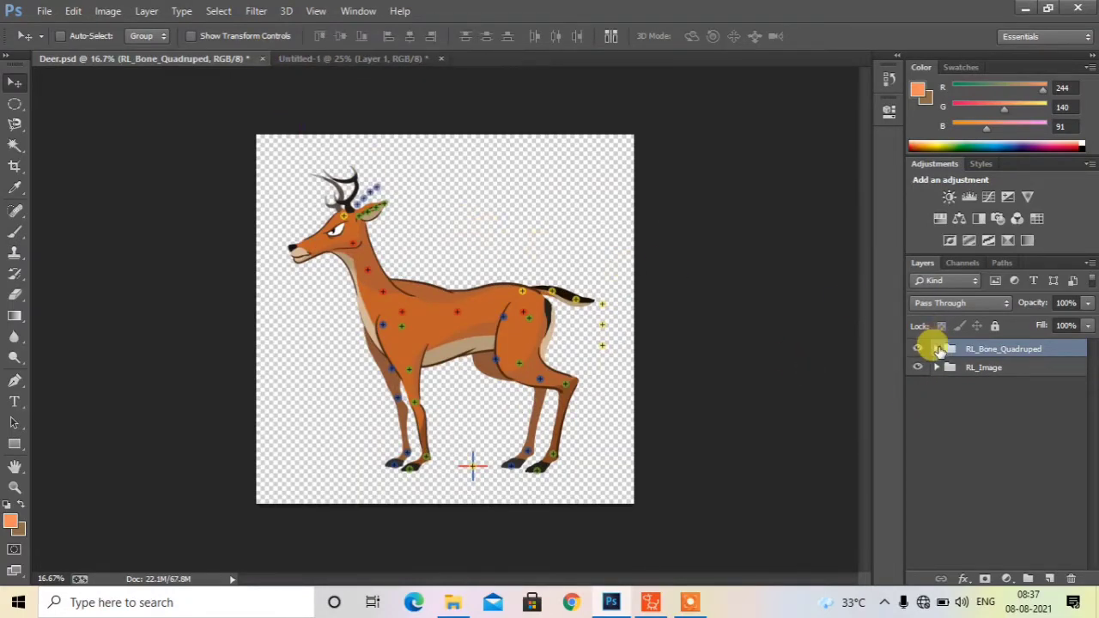
click(937, 368)
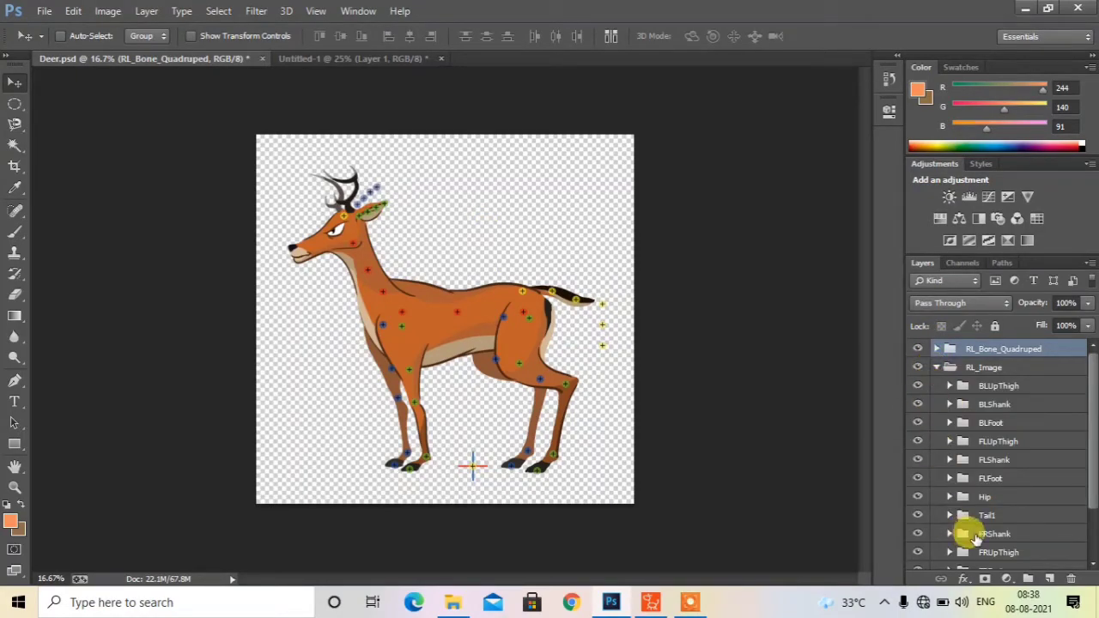
scroll(938, 506, down, 2)
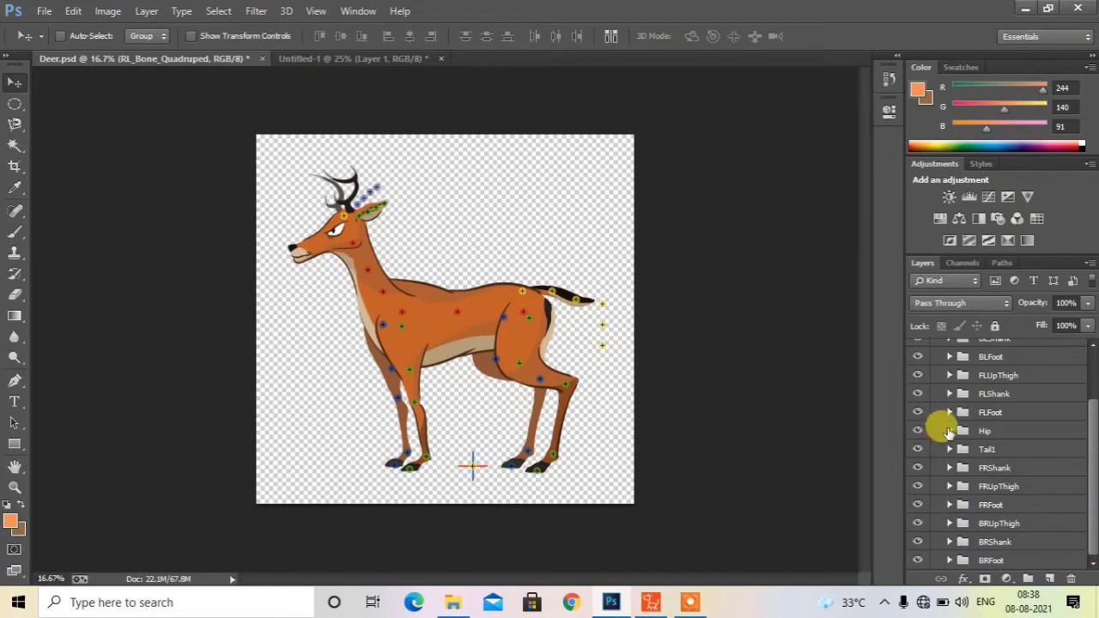
Step: Shift the deer's body artwork slightly by moving the layer inside the Hip folder
click(948, 431)
click(951, 459)
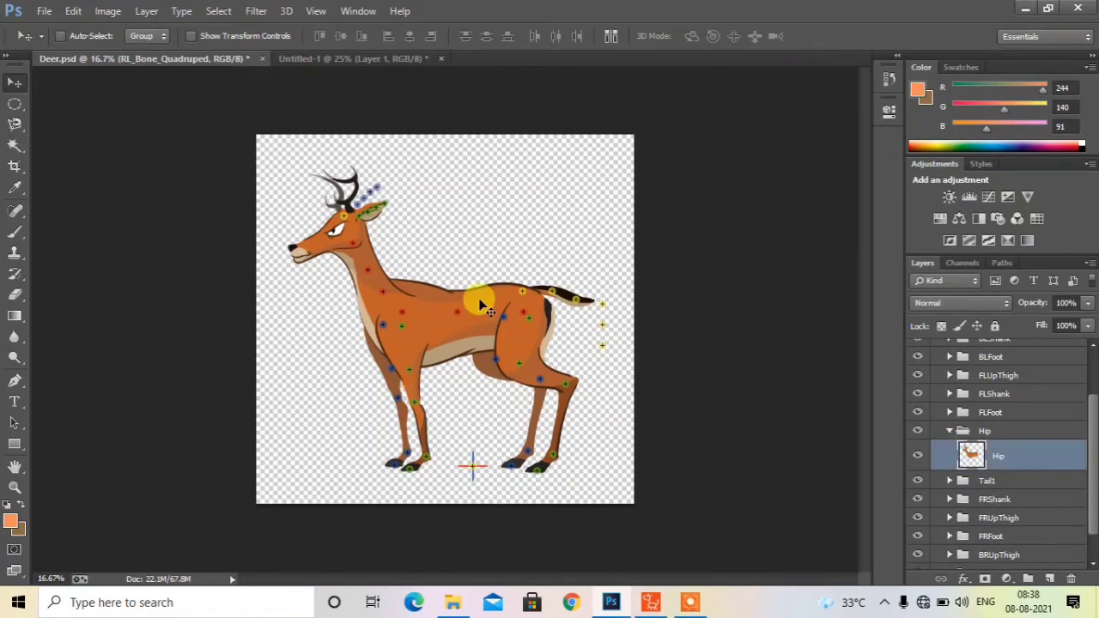
mouse_move(485, 333)
mouse_down()
mouse_move(483, 270)
mouse_move(462, 309)
mouse_move(466, 279)
mouse_move(474, 328)
mouse_up()
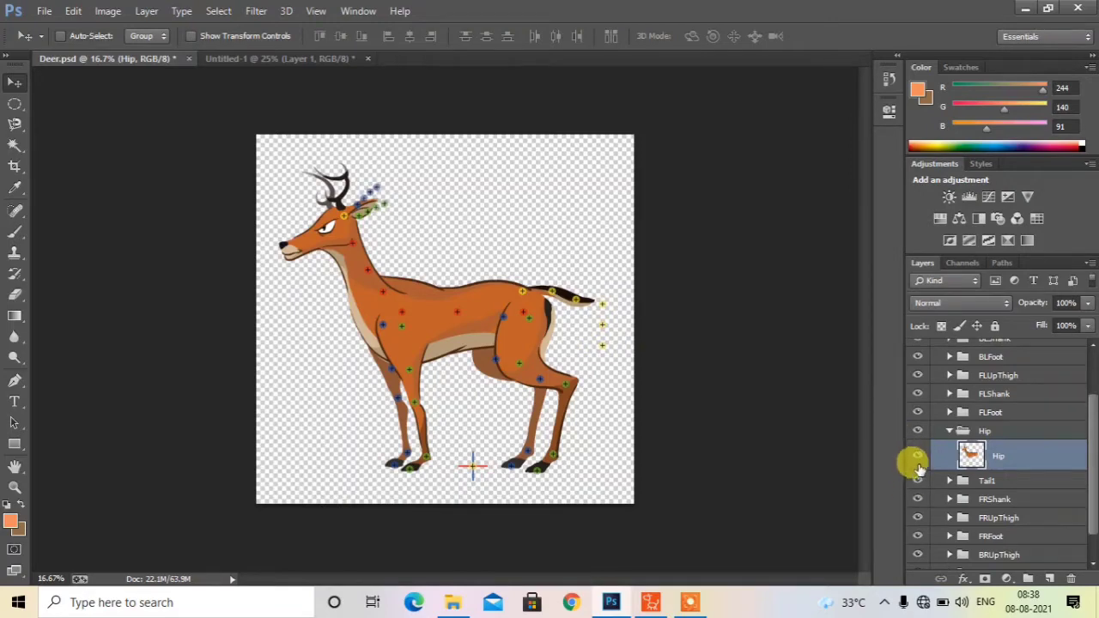
click(949, 431)
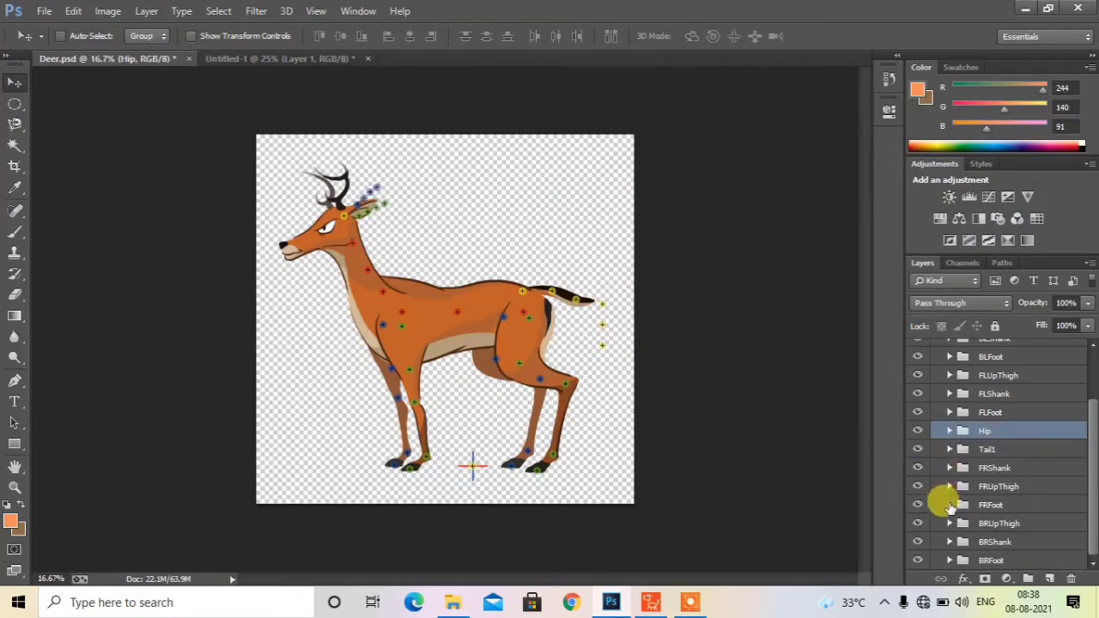
Step: Move the deer's FRFoot, FRUpThigh and FRShank parts away from the body, placing the shank below the separated thigh
click(949, 506)
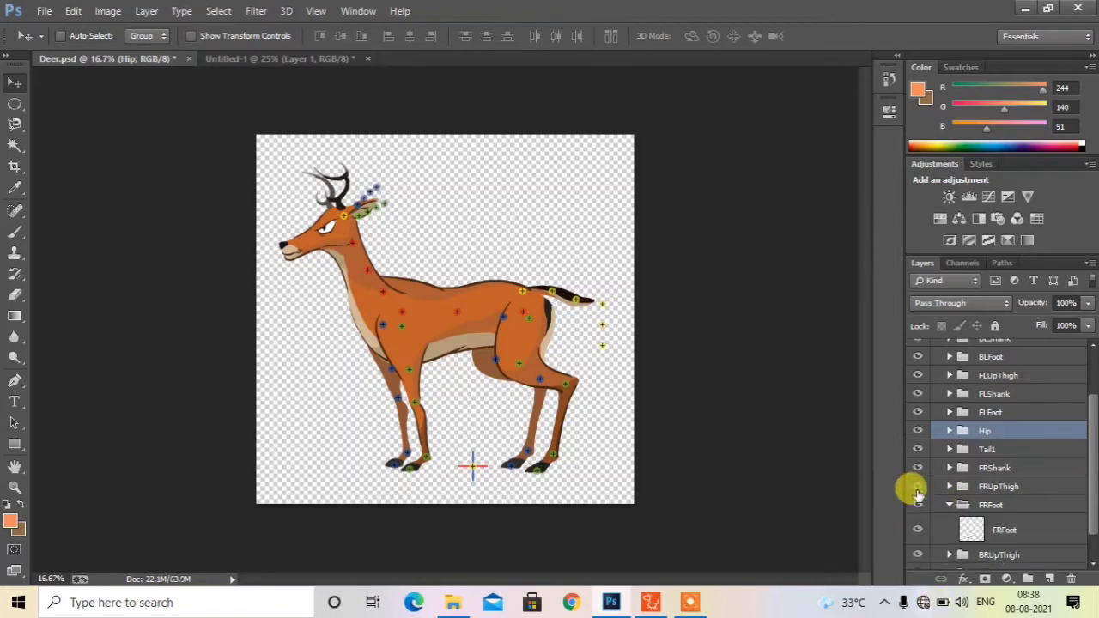
click(939, 534)
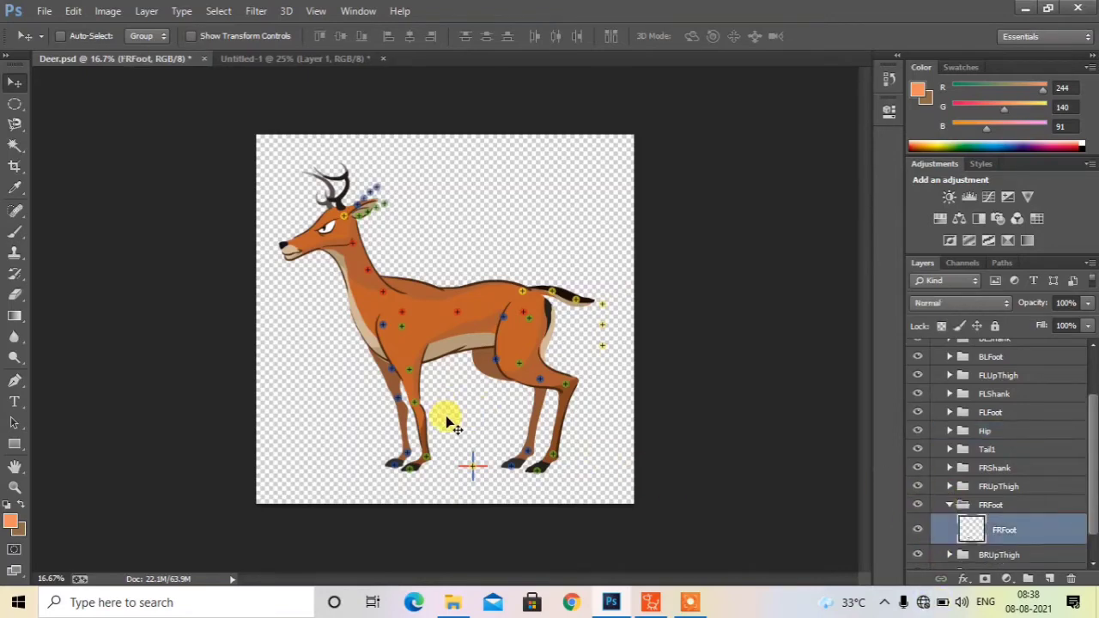
drag(446, 415, 420, 432)
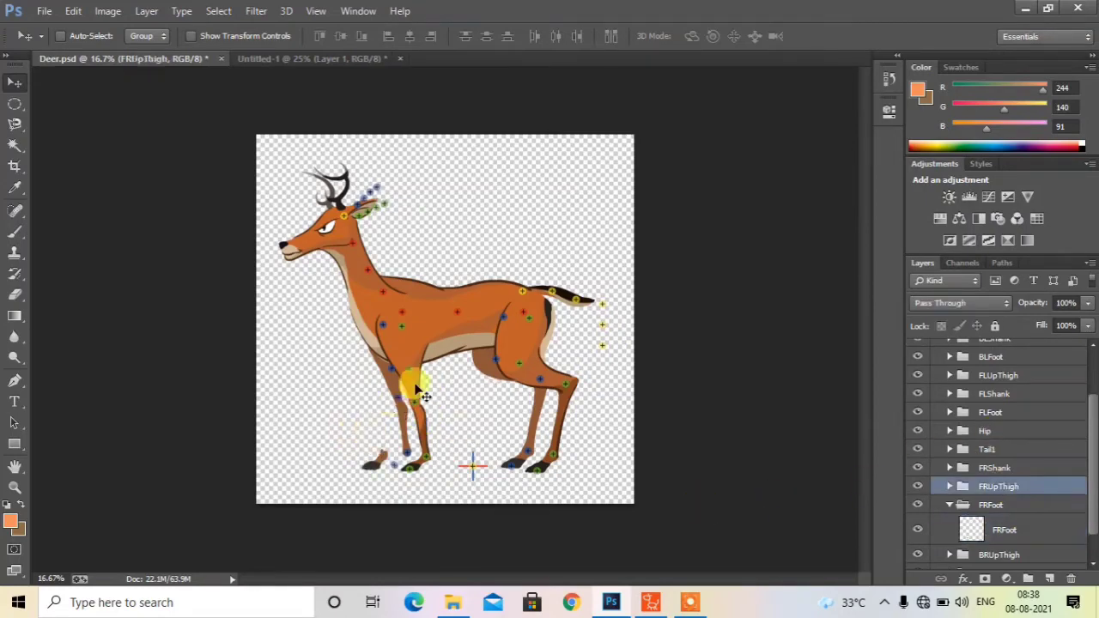
drag(398, 386, 335, 397)
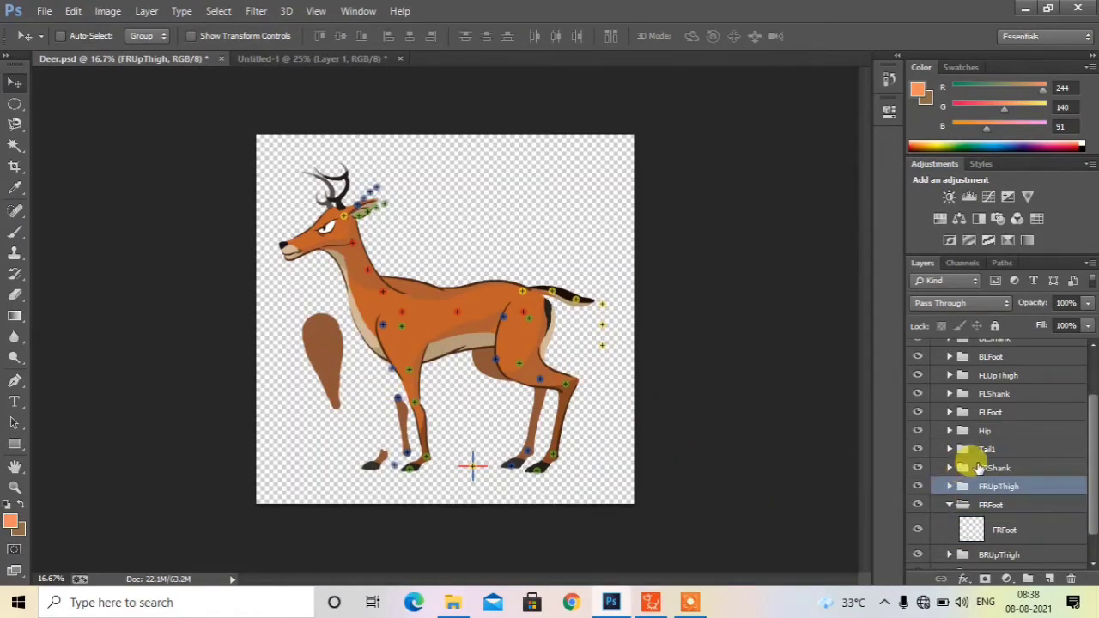
click(979, 467)
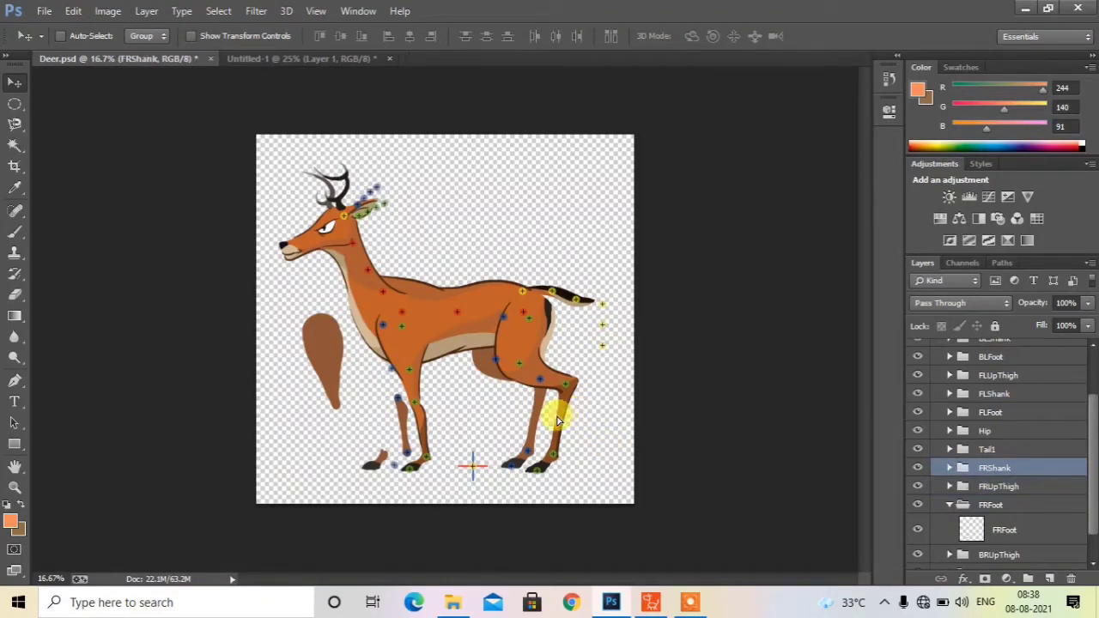
drag(558, 421, 466, 404)
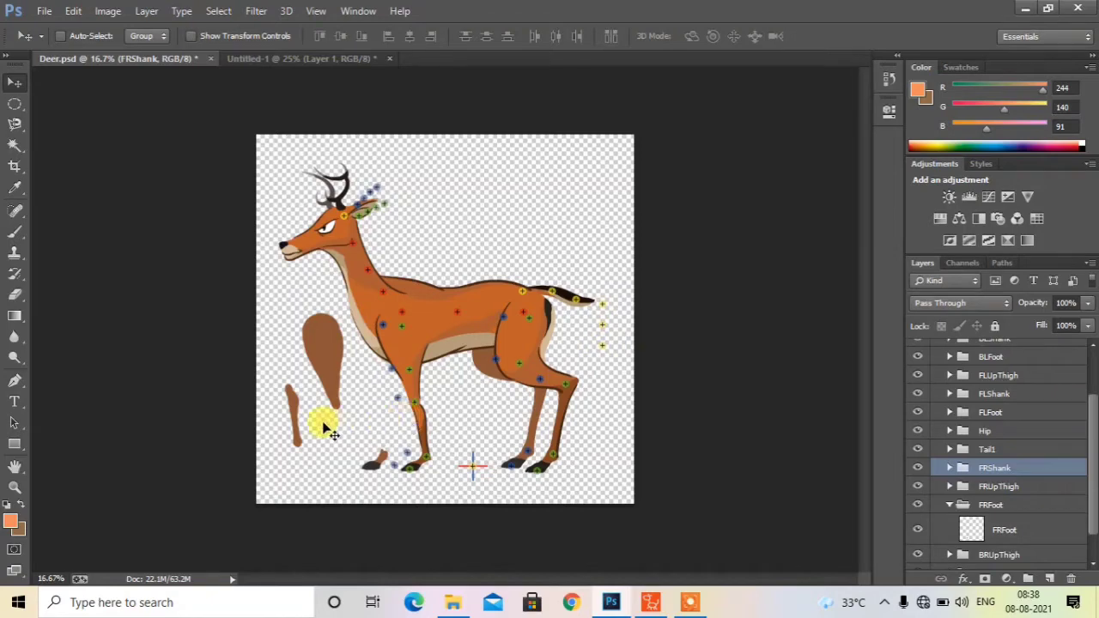
drag(295, 421, 333, 427)
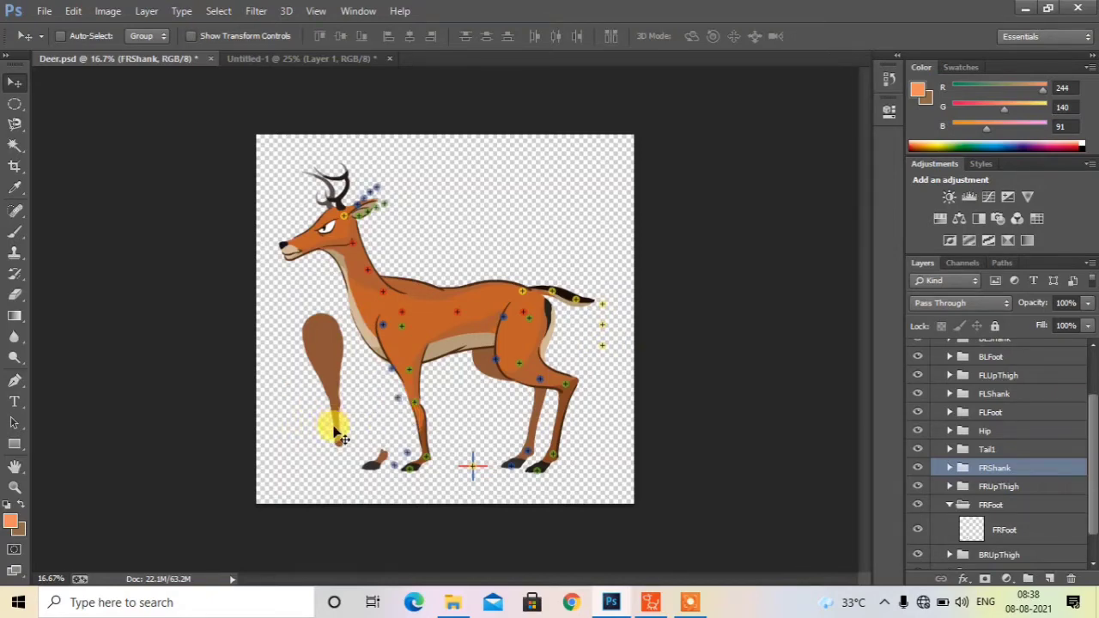
Step: Close Deer.psd and return to the buffalo document
click(211, 59)
click(455, 213)
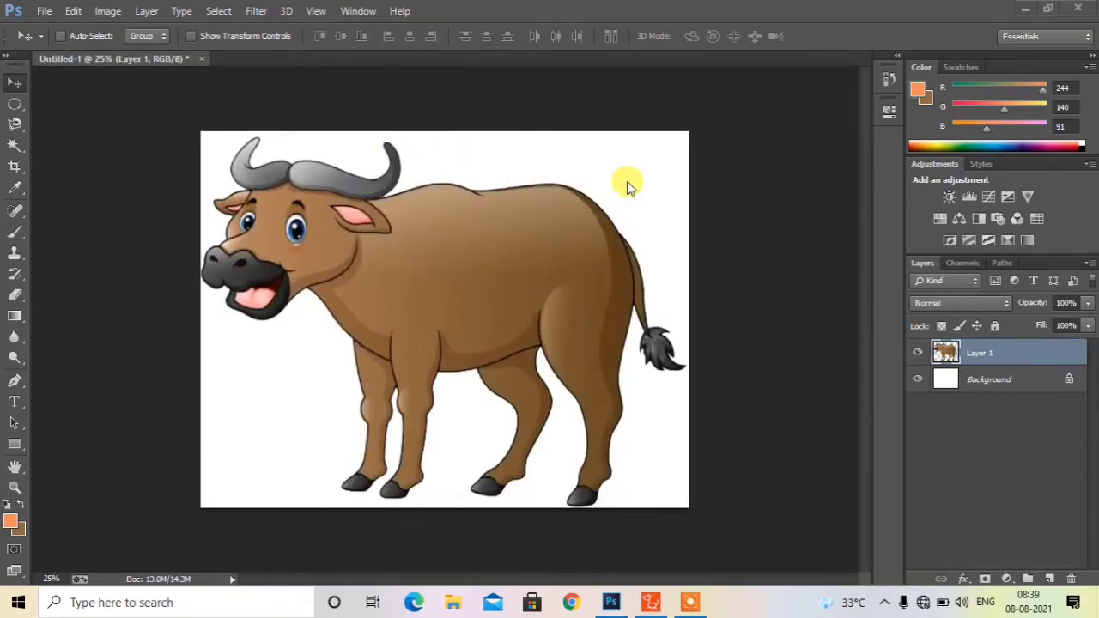
Step: Delete the white Background layer and shift the buffalo slightly to the right on the canvas
click(993, 384)
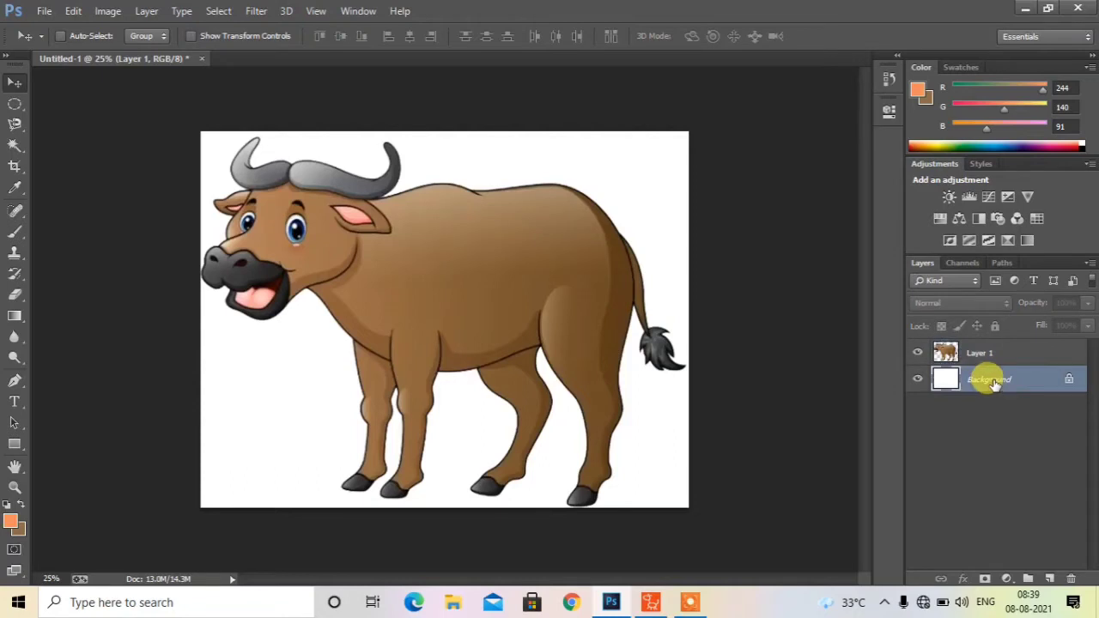
double_click(993, 381)
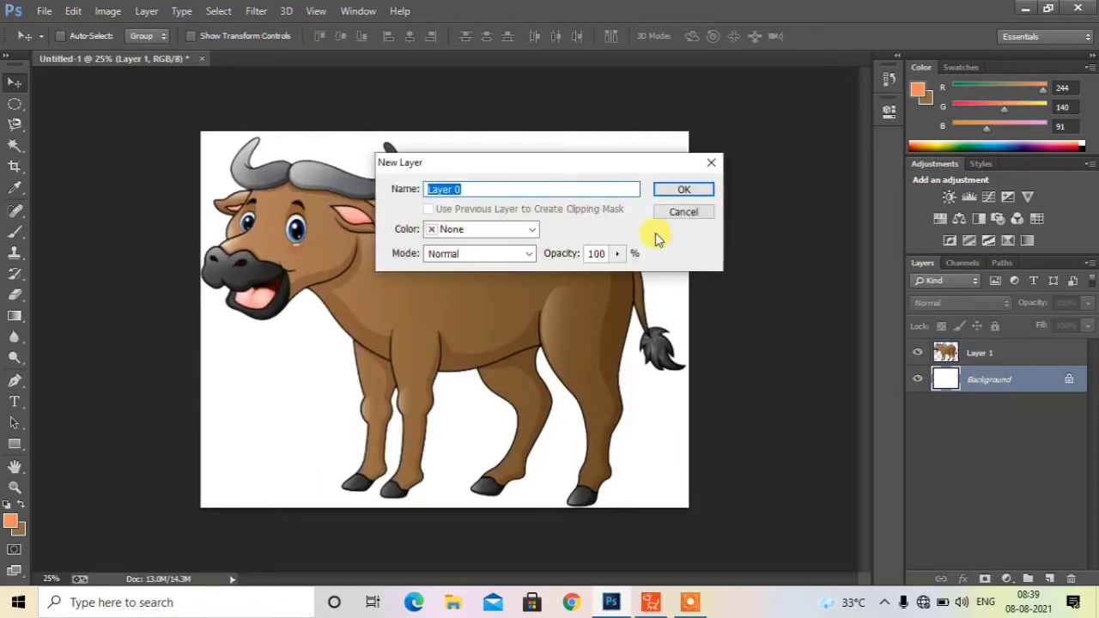
click(721, 156)
key(Delete)
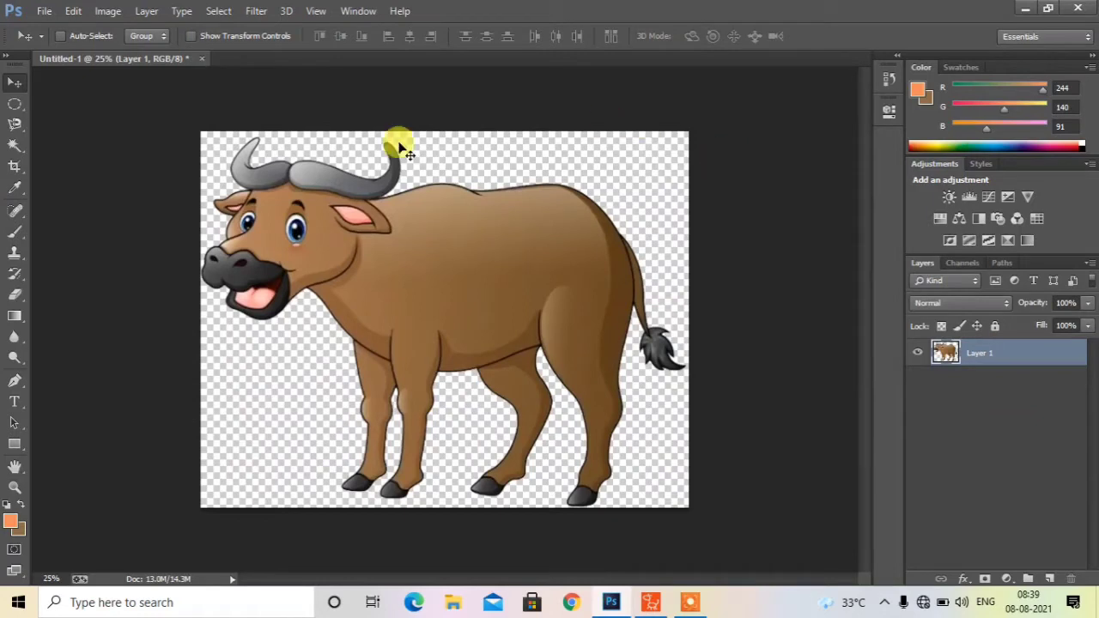
drag(487, 261, 496, 262)
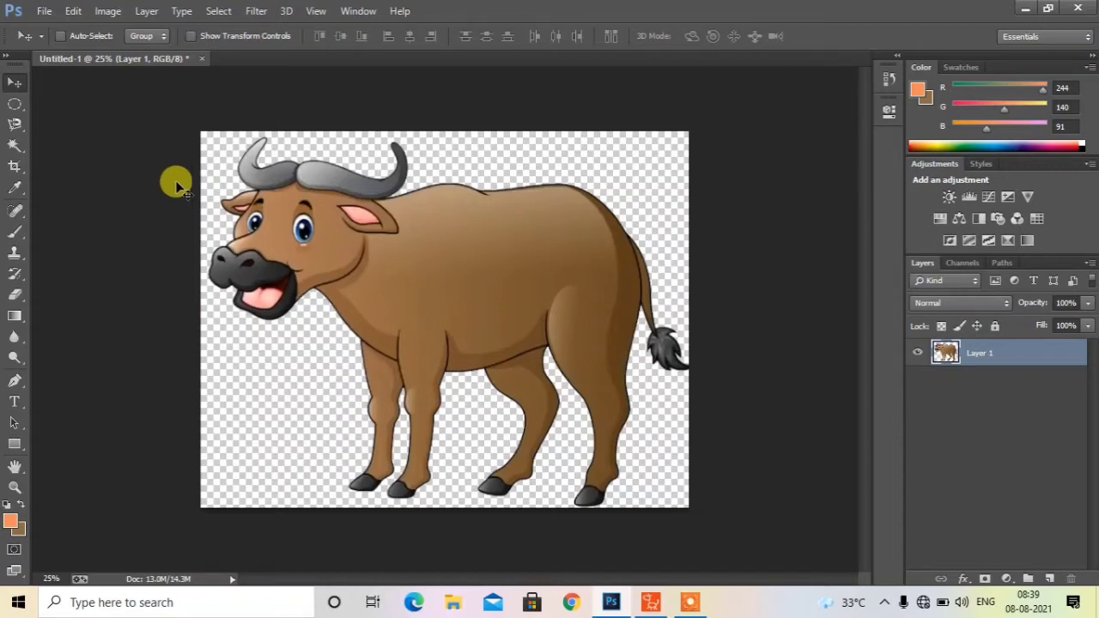
Step: Outline the foot of the buffalo's far front leg, up to just above the ankle, with the Pen tool and convert the path to a selection
right_click(102, 345)
click(20, 372)
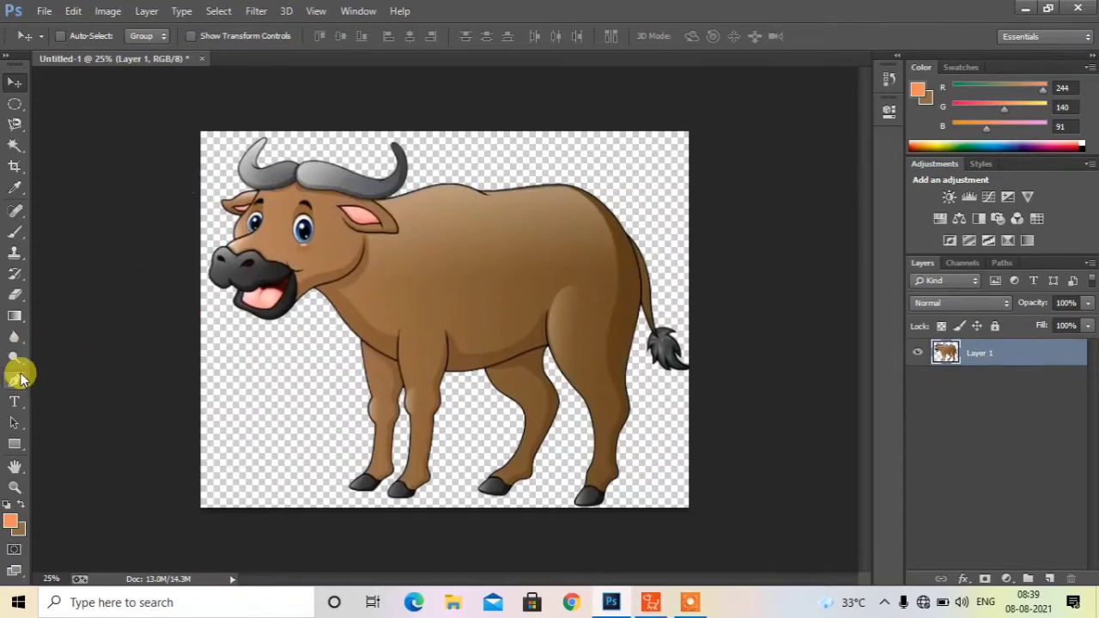
click(16, 381)
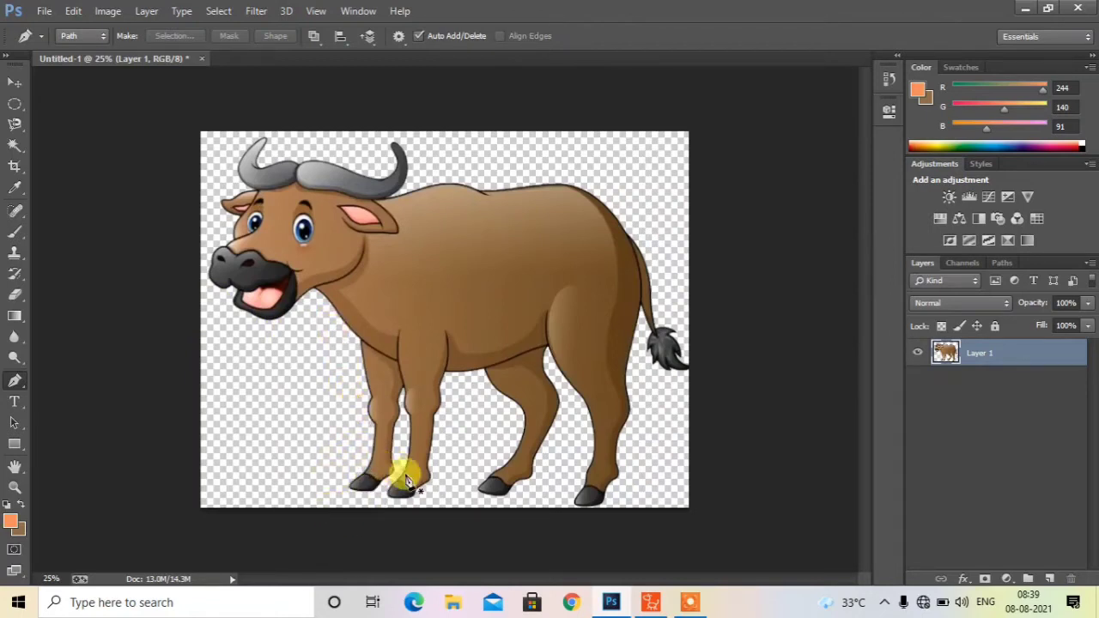
scroll(407, 480, up, 3)
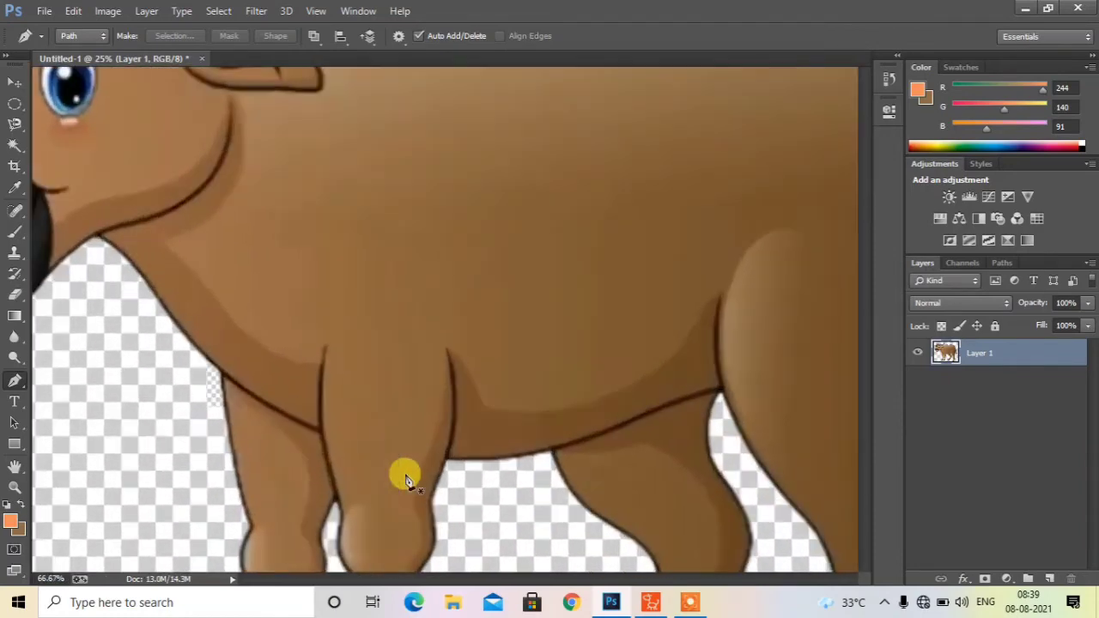
scroll(407, 481, down, 5)
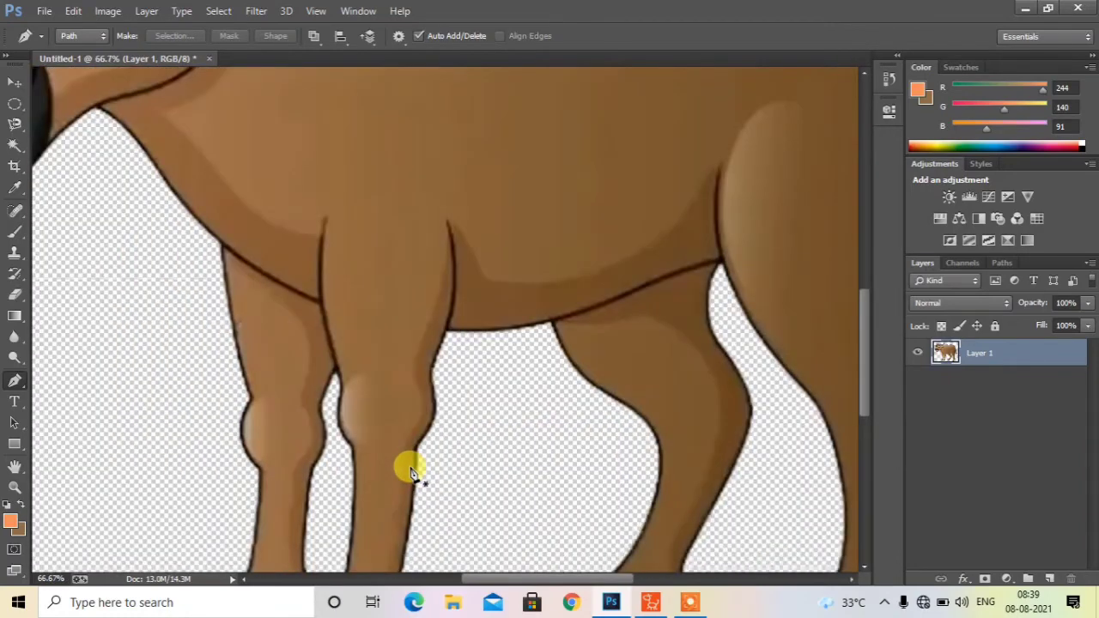
scroll(409, 470, down, 2)
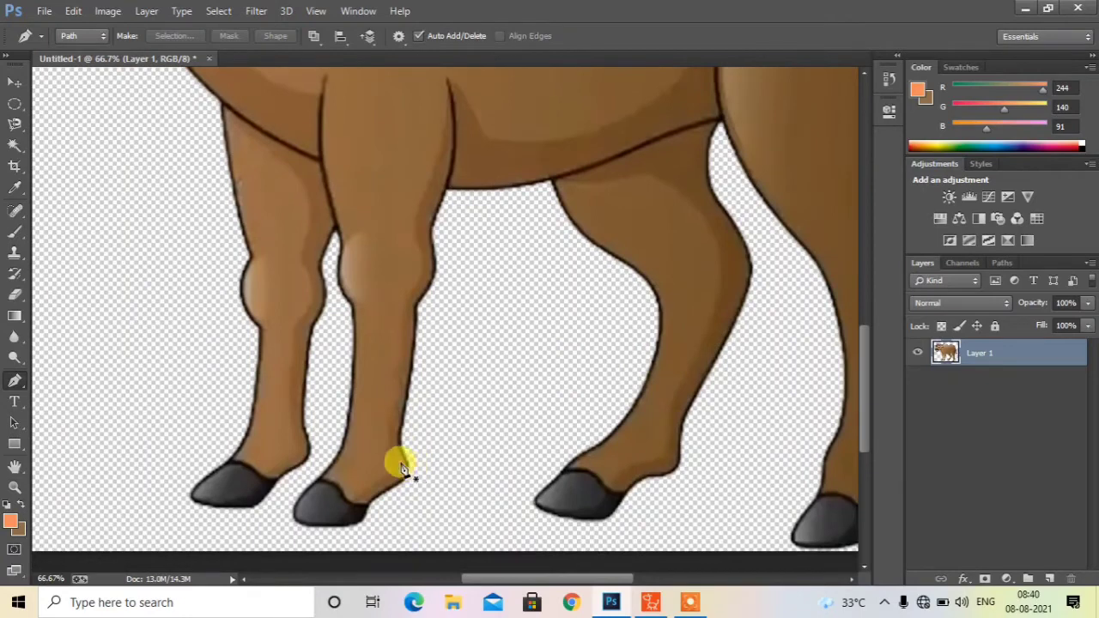
click(253, 523)
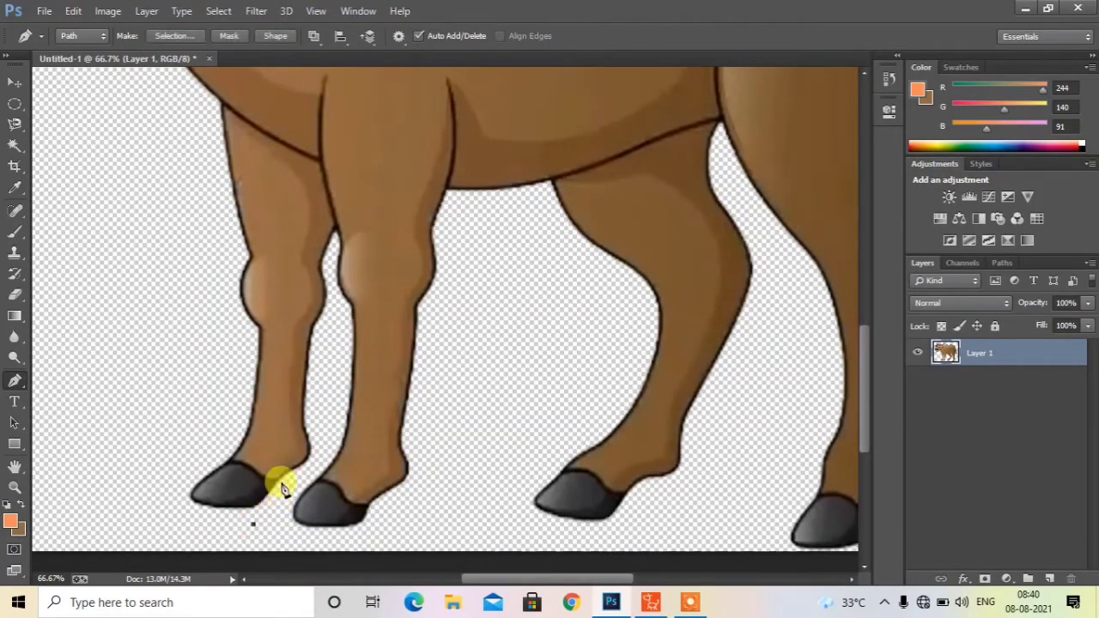
click(319, 458)
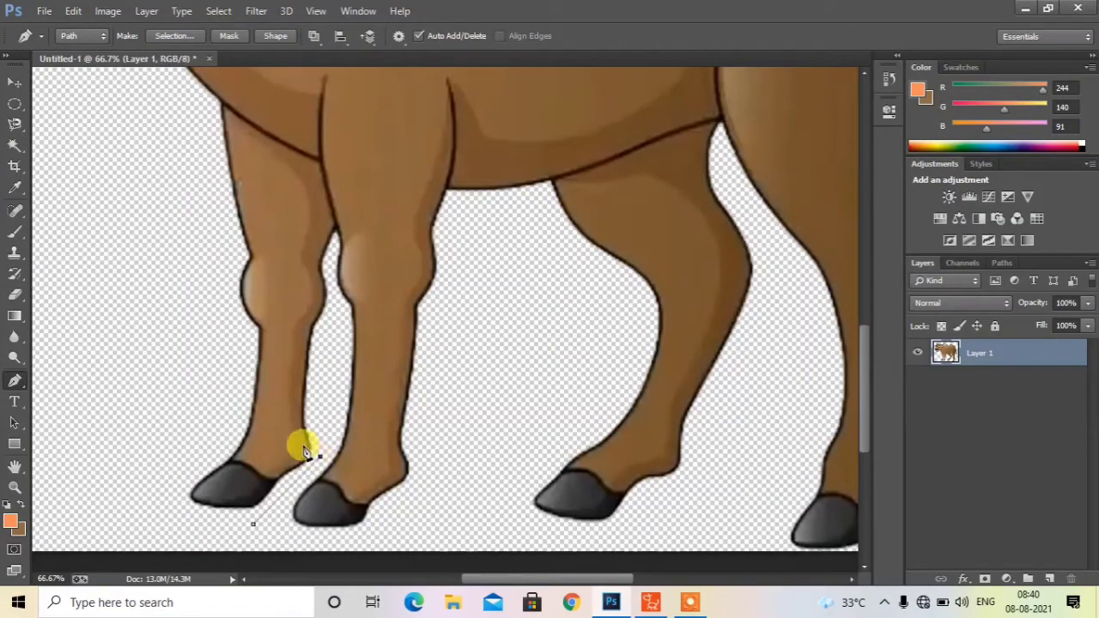
click(235, 426)
click(282, 402)
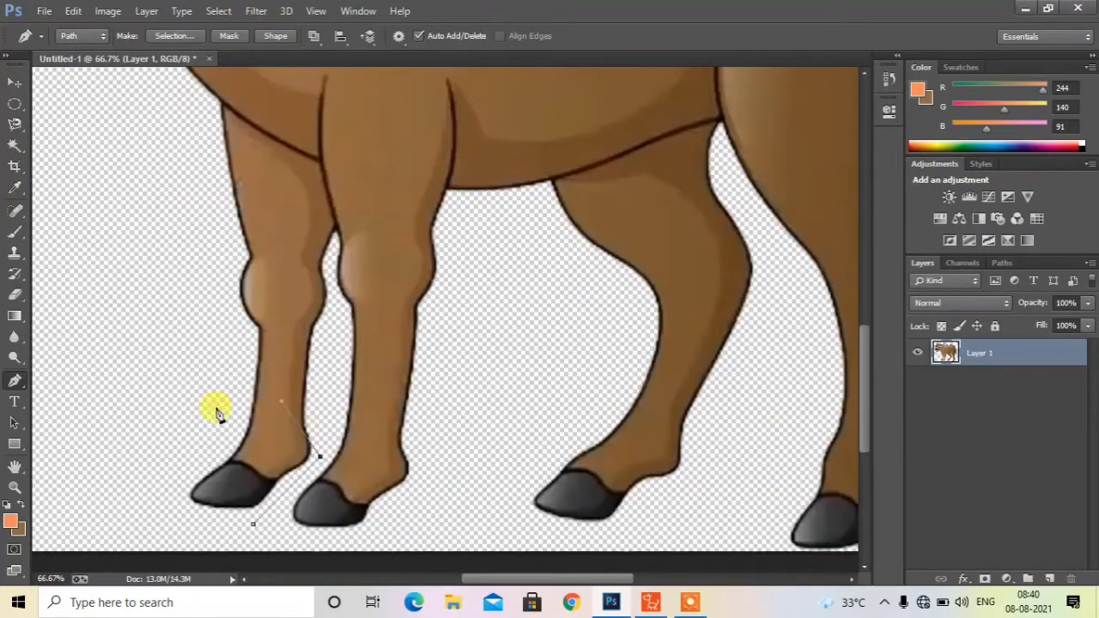
click(244, 422)
click(146, 468)
click(196, 524)
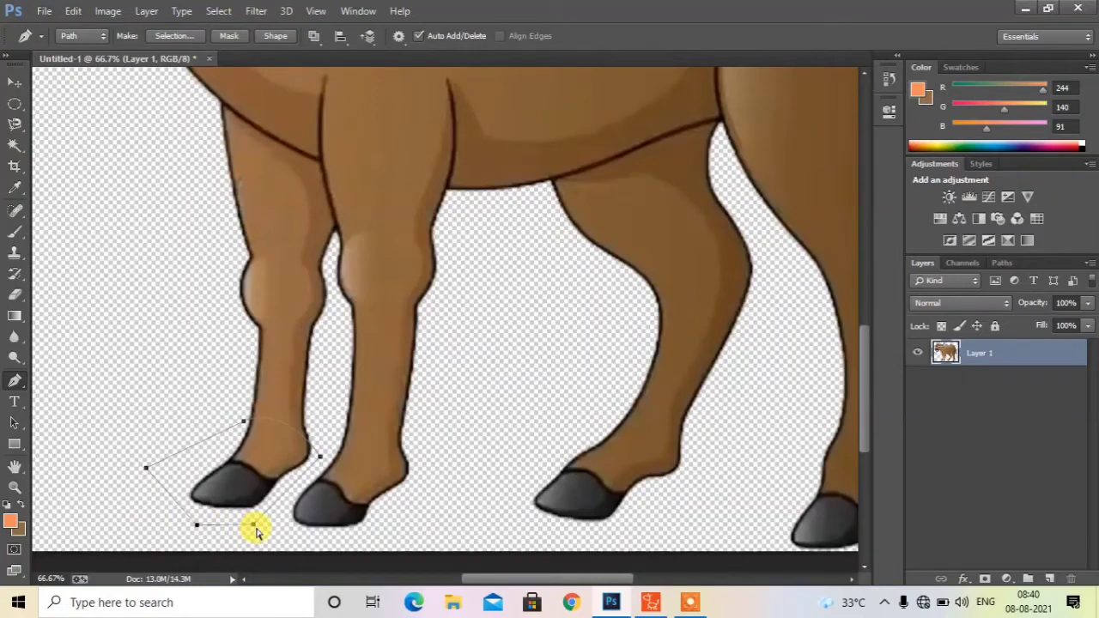
click(255, 526)
key(ctrl+Return)
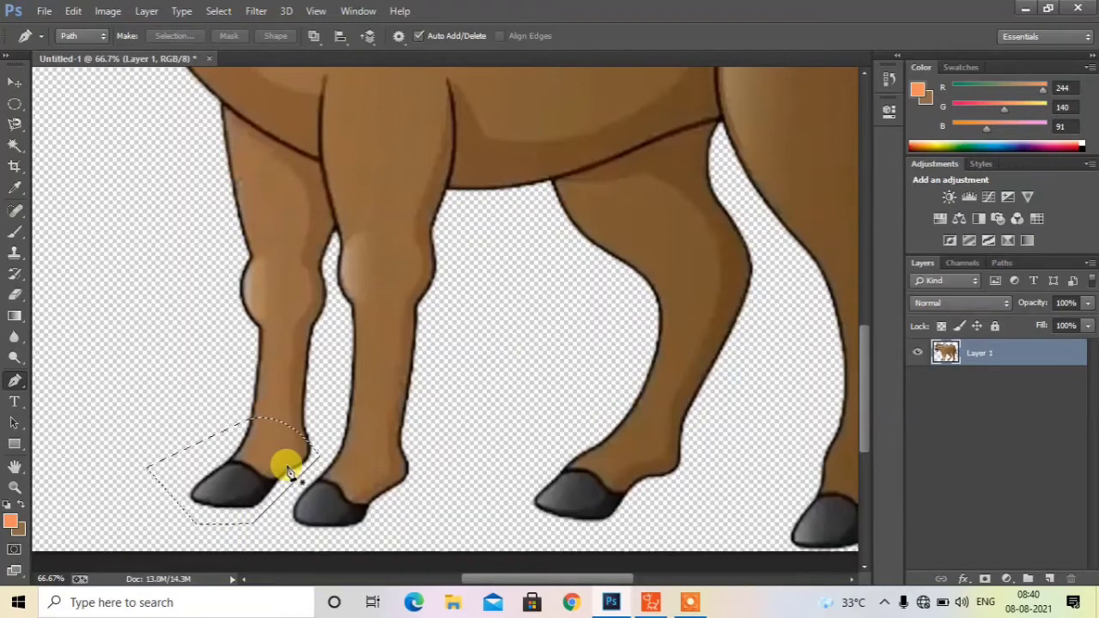
Step: Copy the selected foot onto a new layer and hide the full buffalo on Layer 1
click(320, 468)
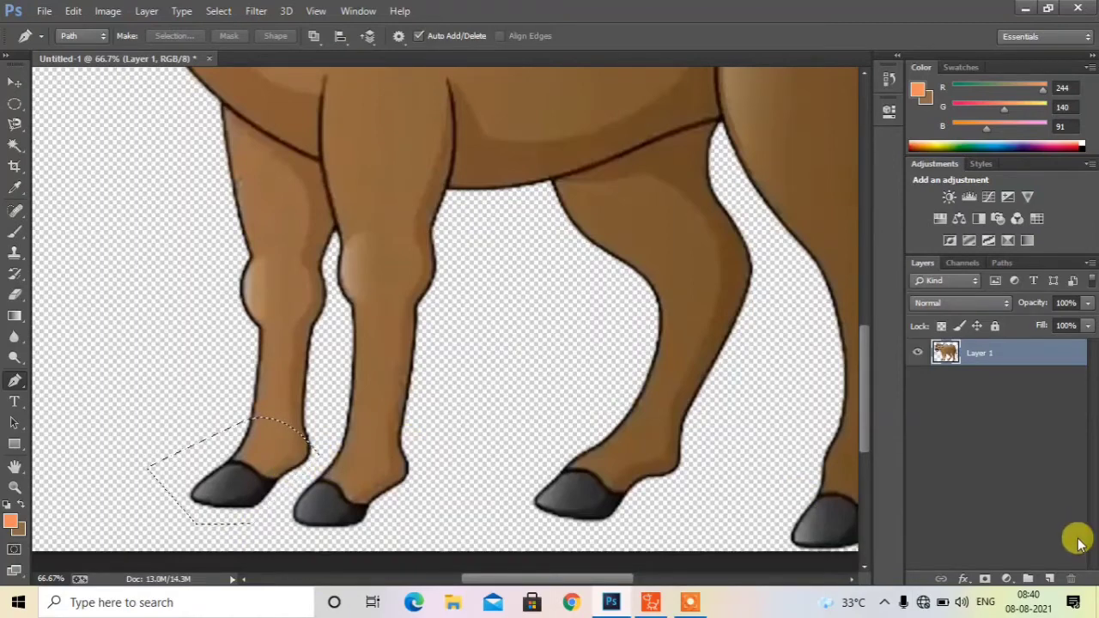
click(1049, 579)
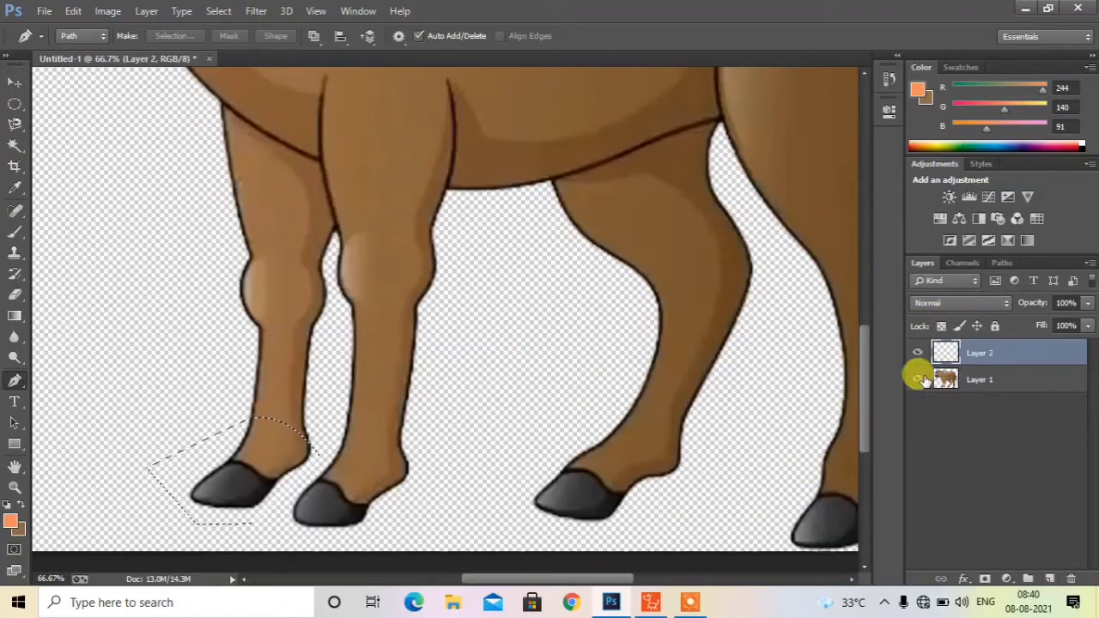
click(917, 379)
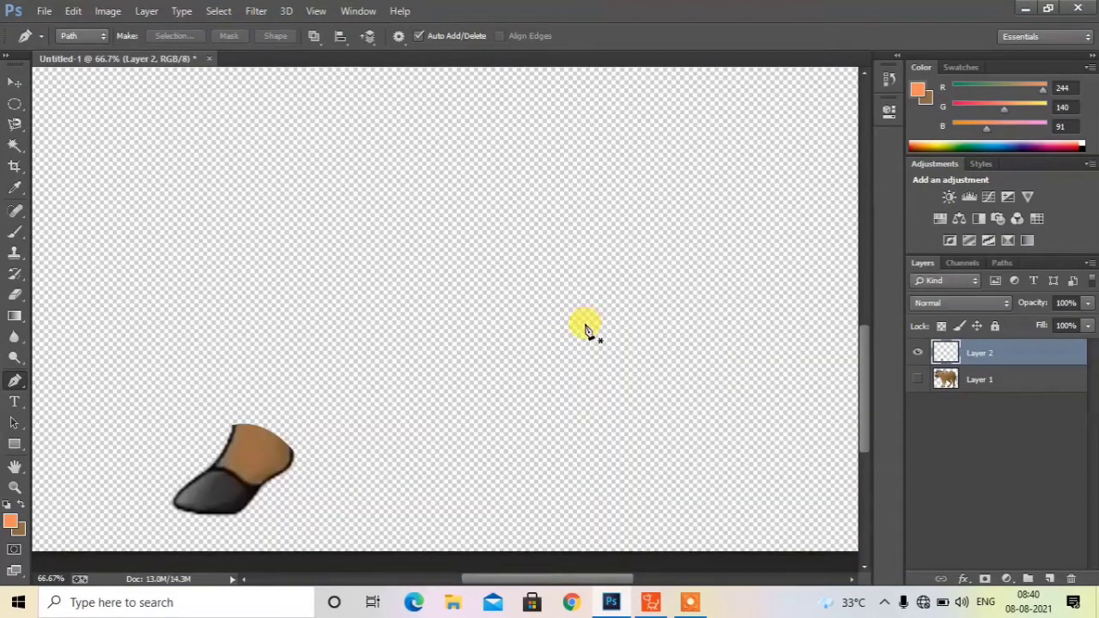
key(ctrl+minus)
key(ctrl+minus)
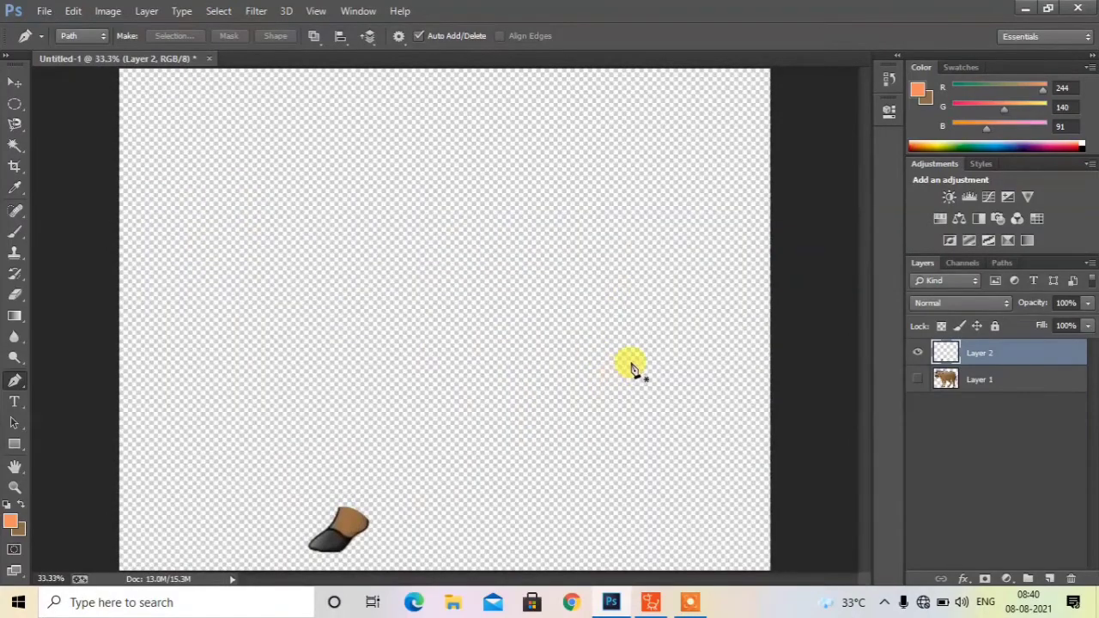
Step: Start saving the isolated foot as a PNG file in the charecters folder inside the Desktop's youtube folder
click(43, 11)
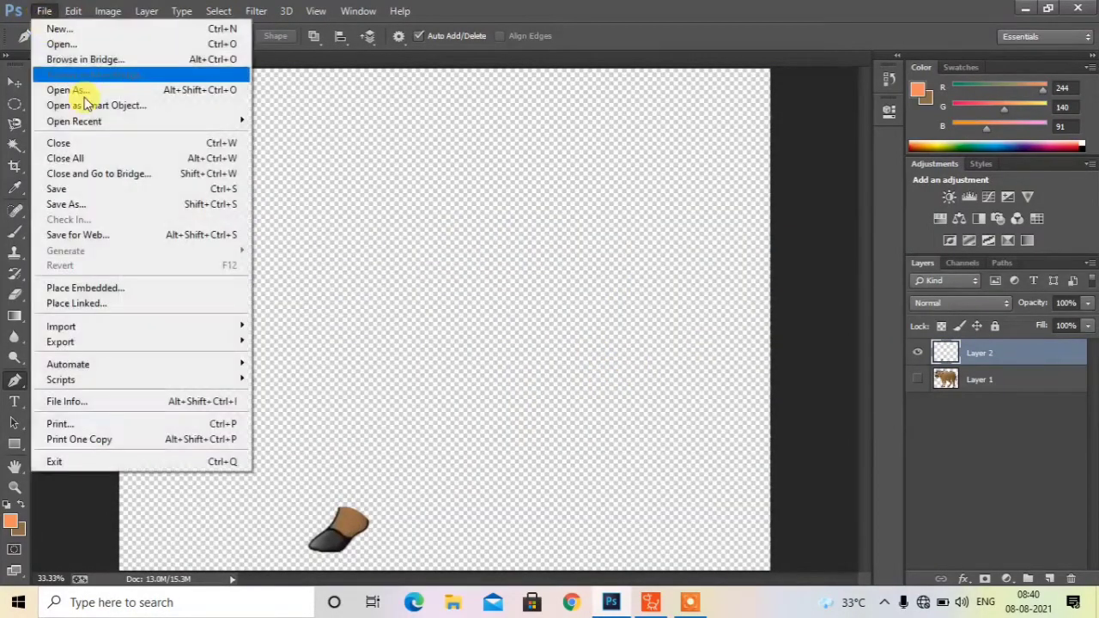
click(116, 205)
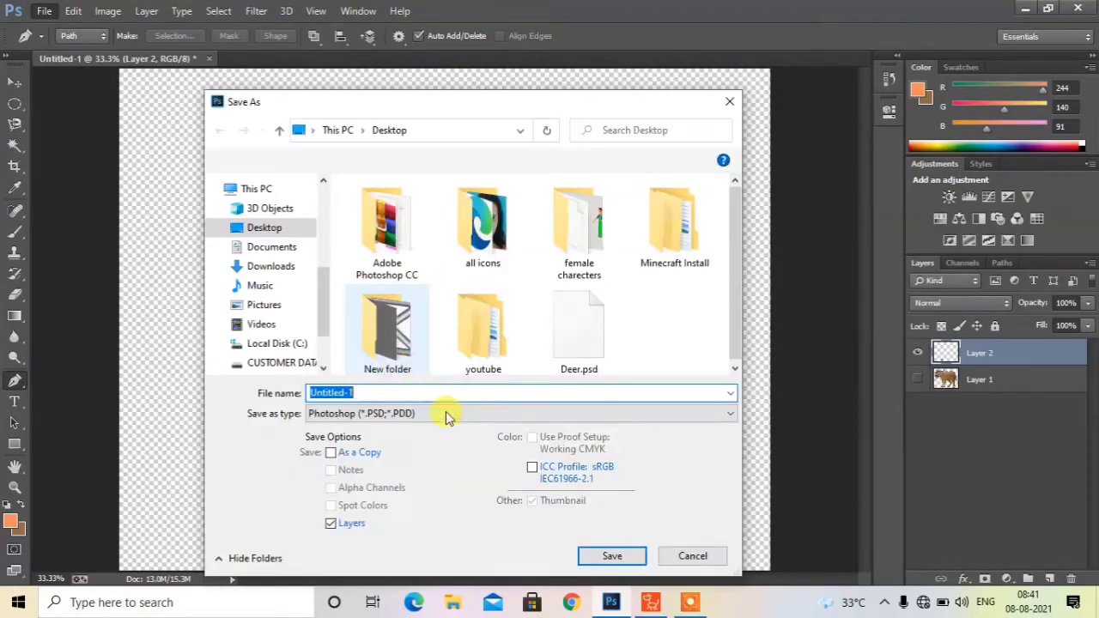
click(446, 414)
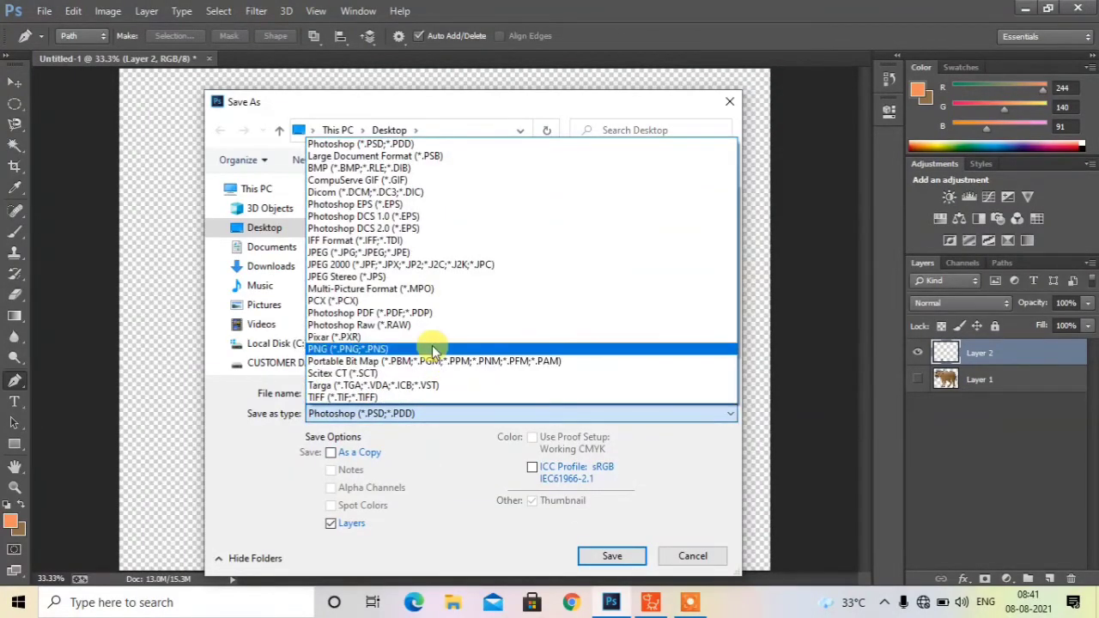
click(432, 349)
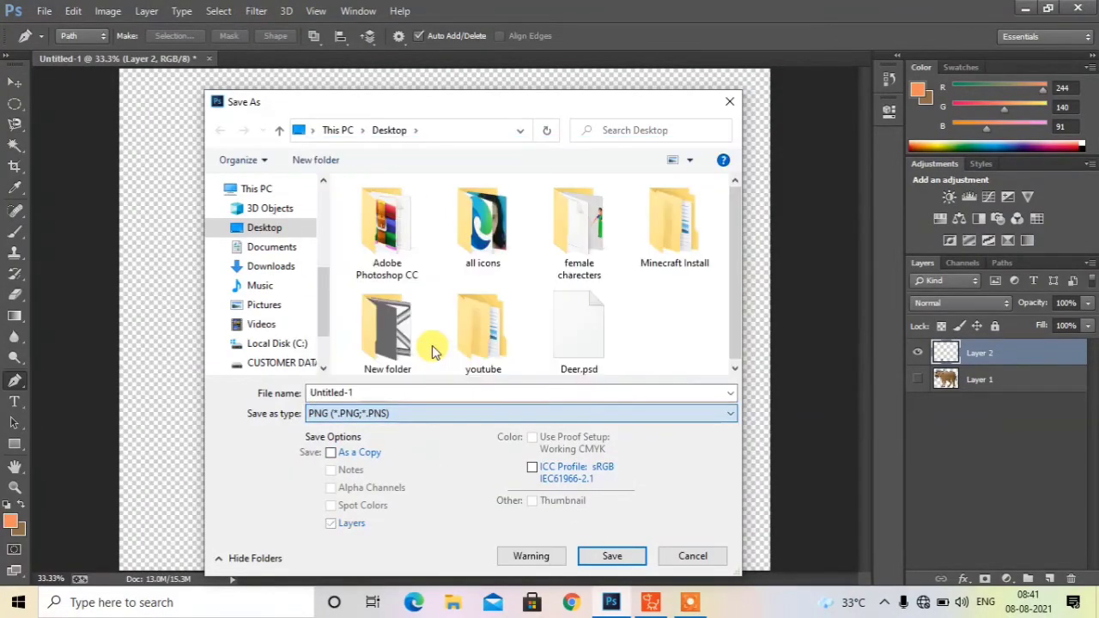
click(486, 333)
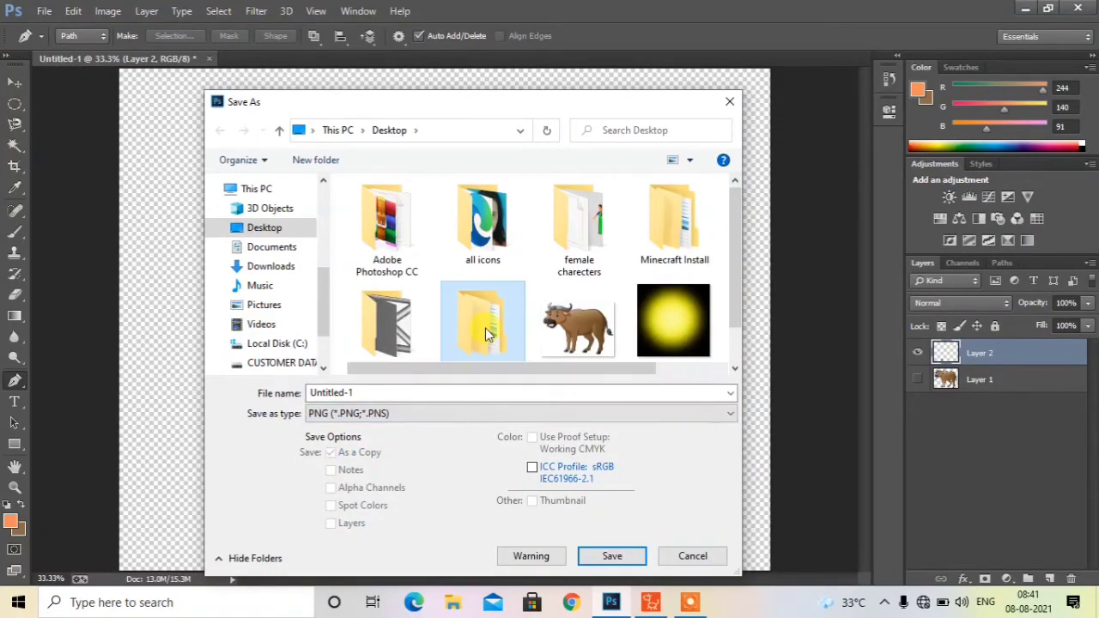
double_click(486, 333)
click(416, 226)
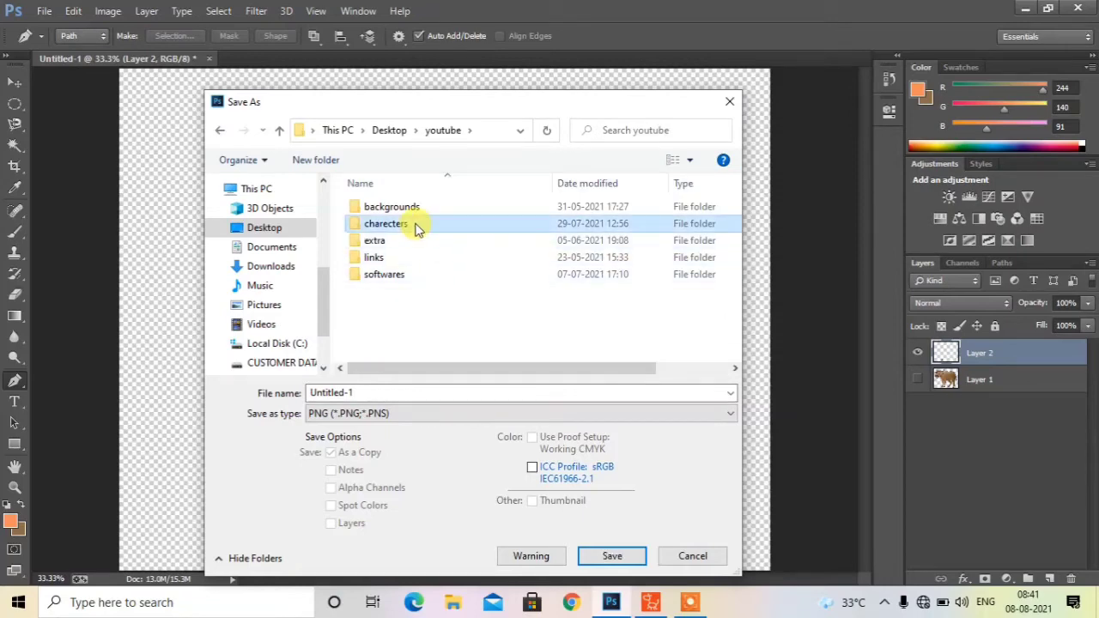
double_click(415, 227)
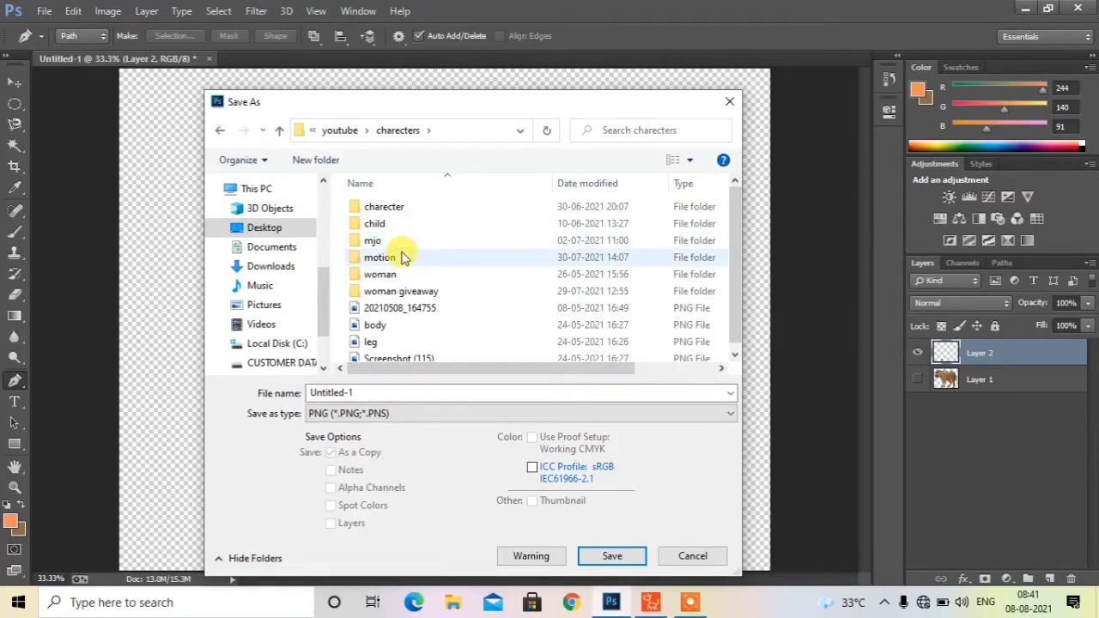
Step: Name the PNG file "1 foot" and save it with Smallest / Slow compression and no interlacing
click(389, 392)
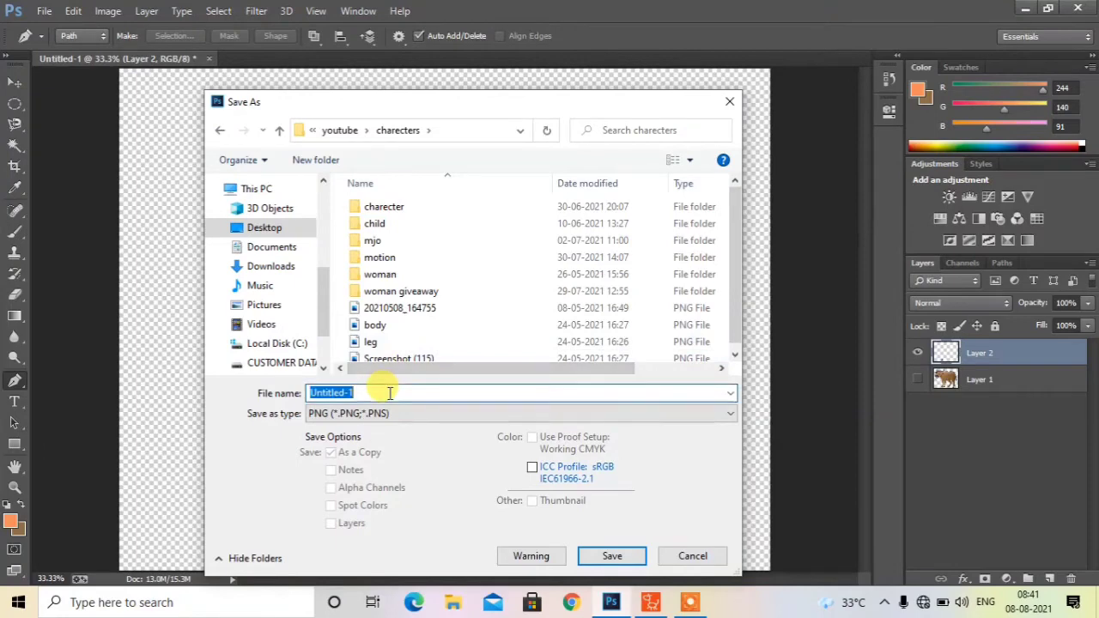
text(1)
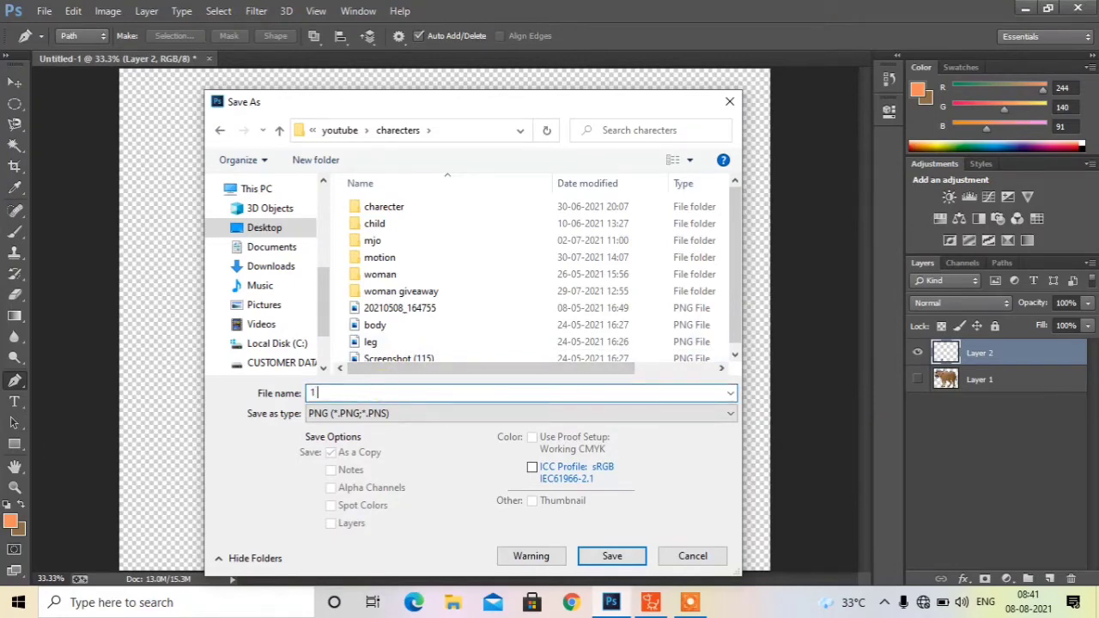
text( foot)
key(Return)
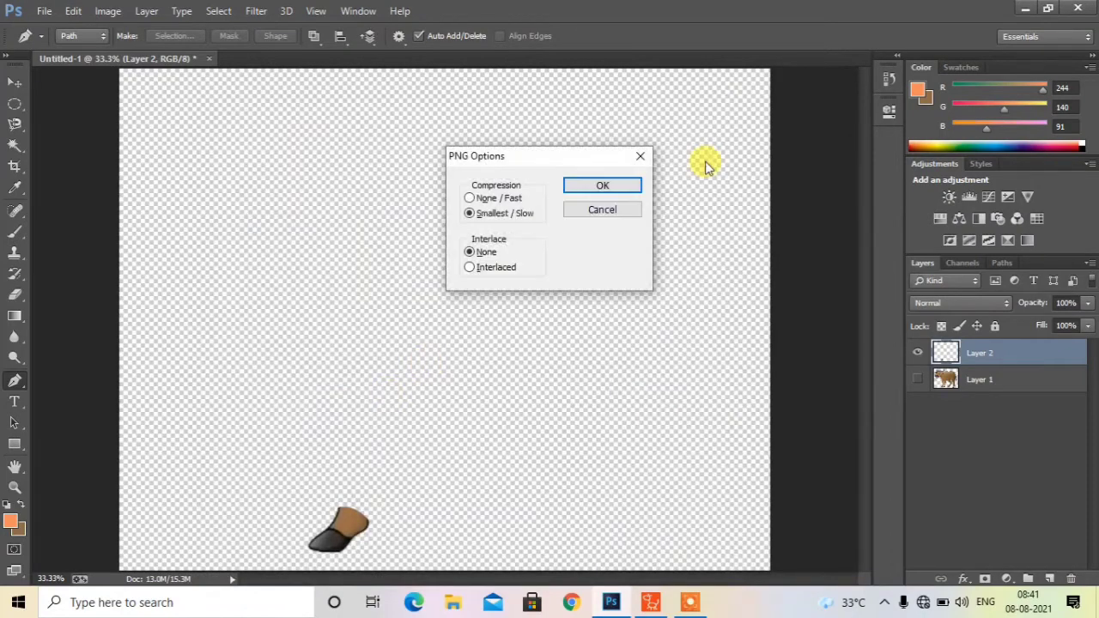
click(618, 181)
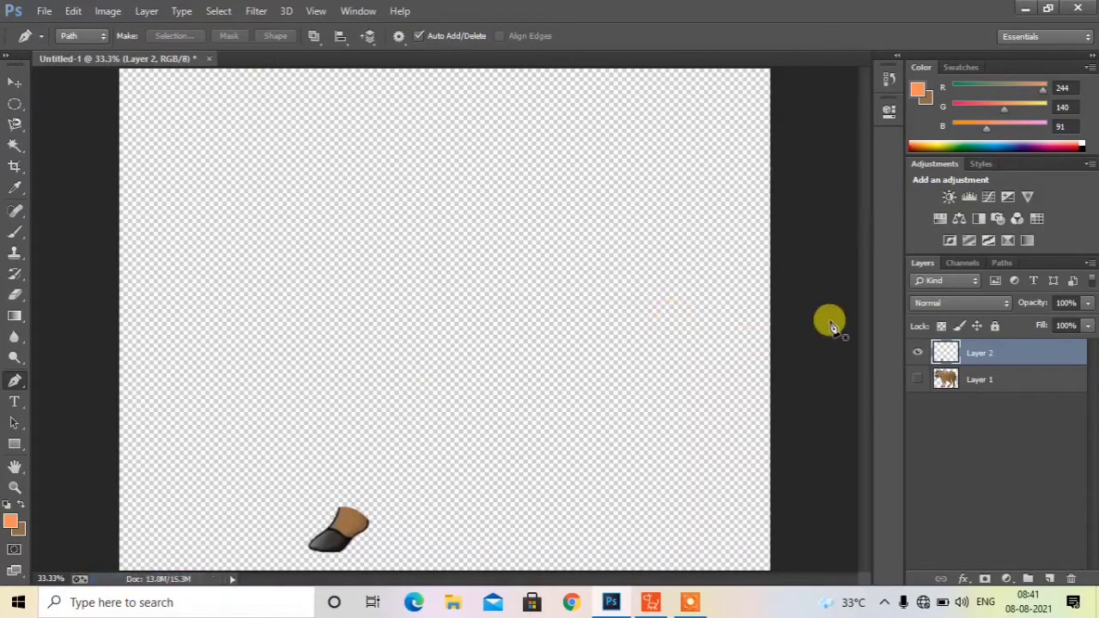
Step: Delete the foot layer and show the full buffalo on Layer 1 again
key(Delete)
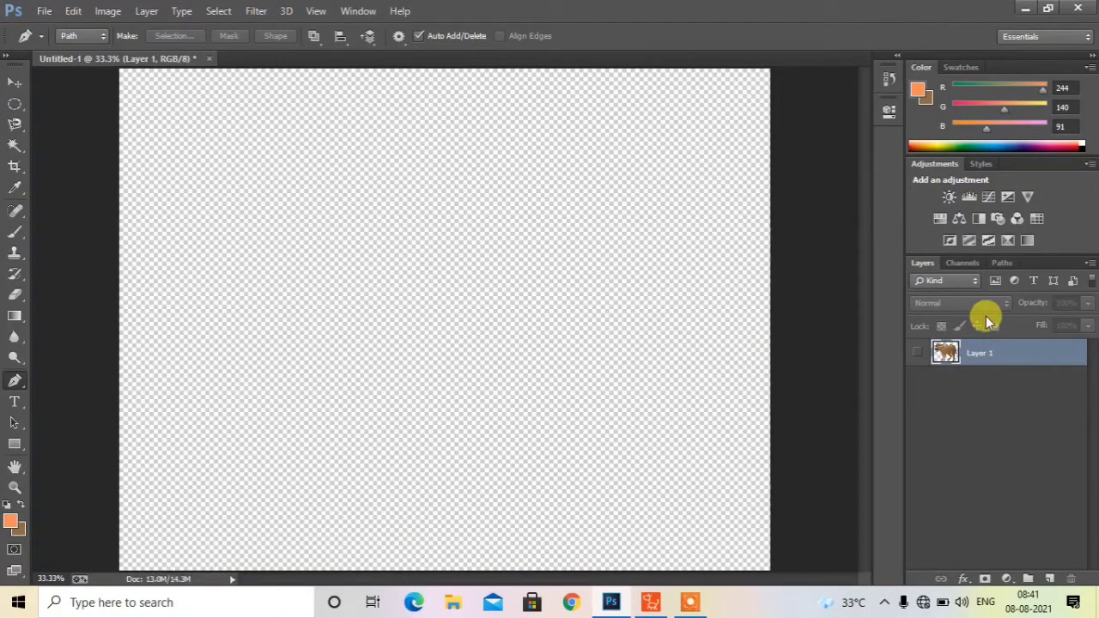
click(920, 352)
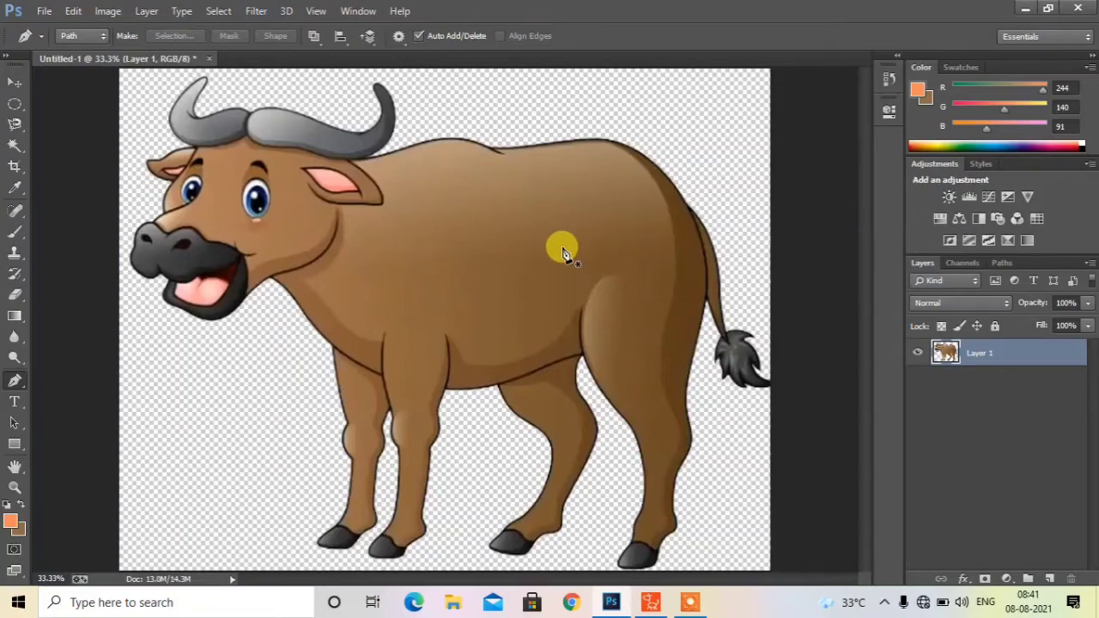
Step: Outline the shank of the buffalo's far front leg, from the ankle up to the knee, with the Pen tool and convert the path to a selection
key(ctrl+plus)
key(ctrl+plus)
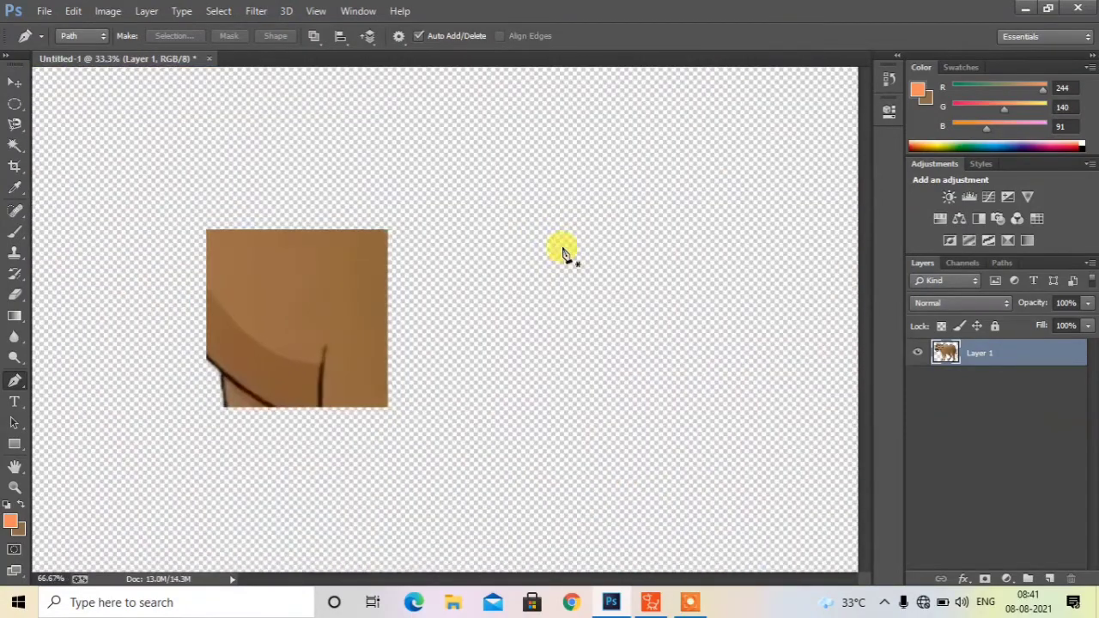
scroll(571, 237, down, 5)
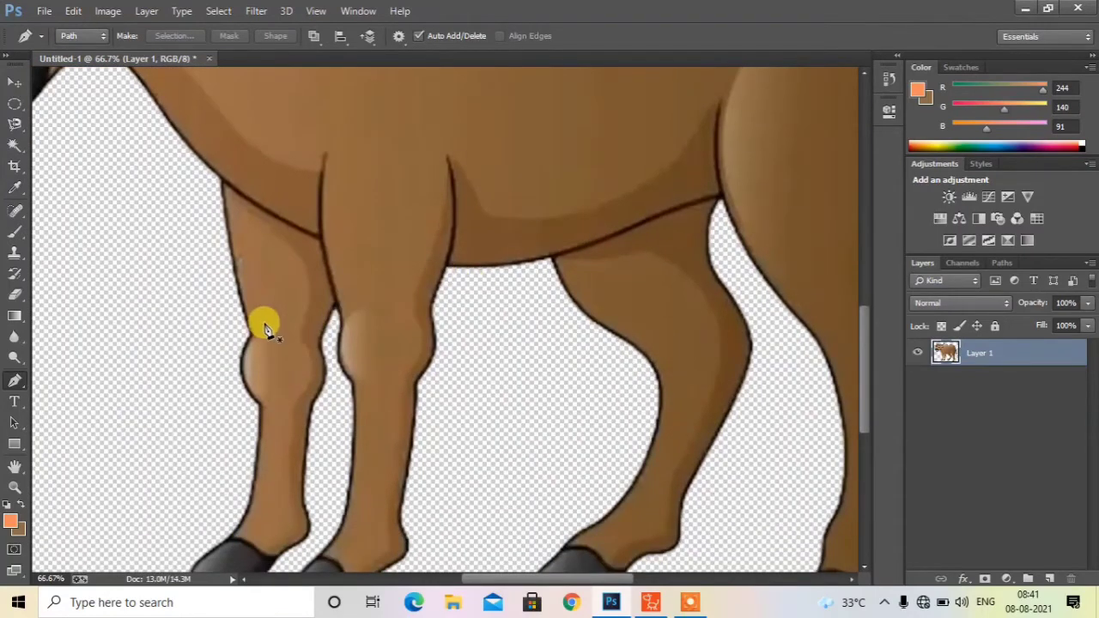
click(225, 486)
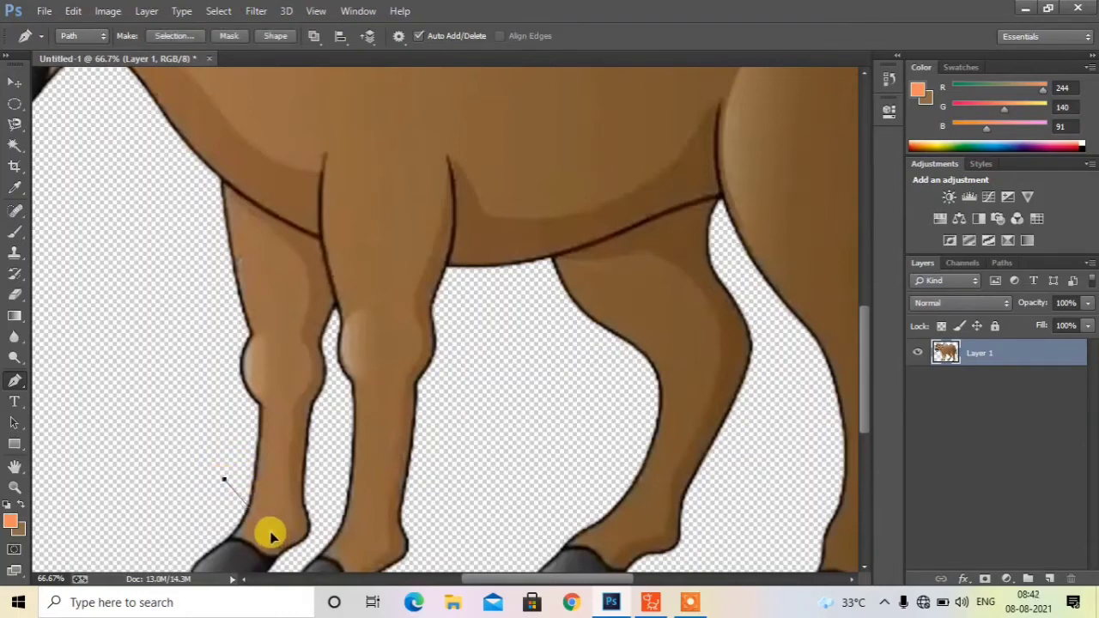
click(319, 532)
click(234, 497)
click(263, 533)
click(304, 547)
click(317, 517)
click(330, 378)
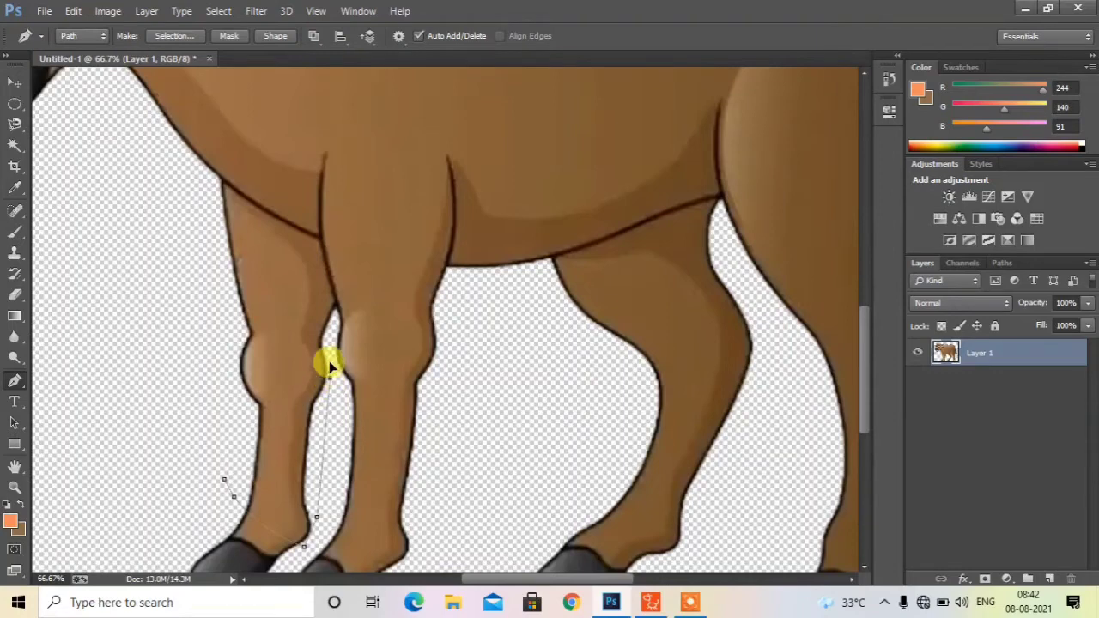
click(285, 328)
click(223, 365)
key(ctrl+Return)
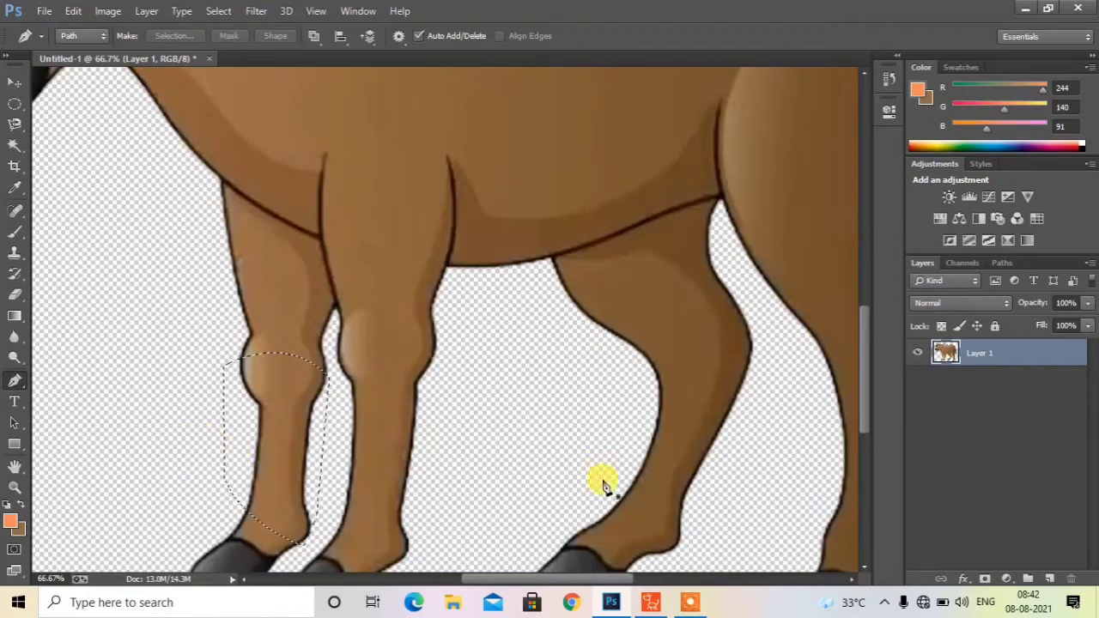
Step: Copy the selected shank onto a new layer, hide that layer and rename it "1 shank"
click(1049, 578)
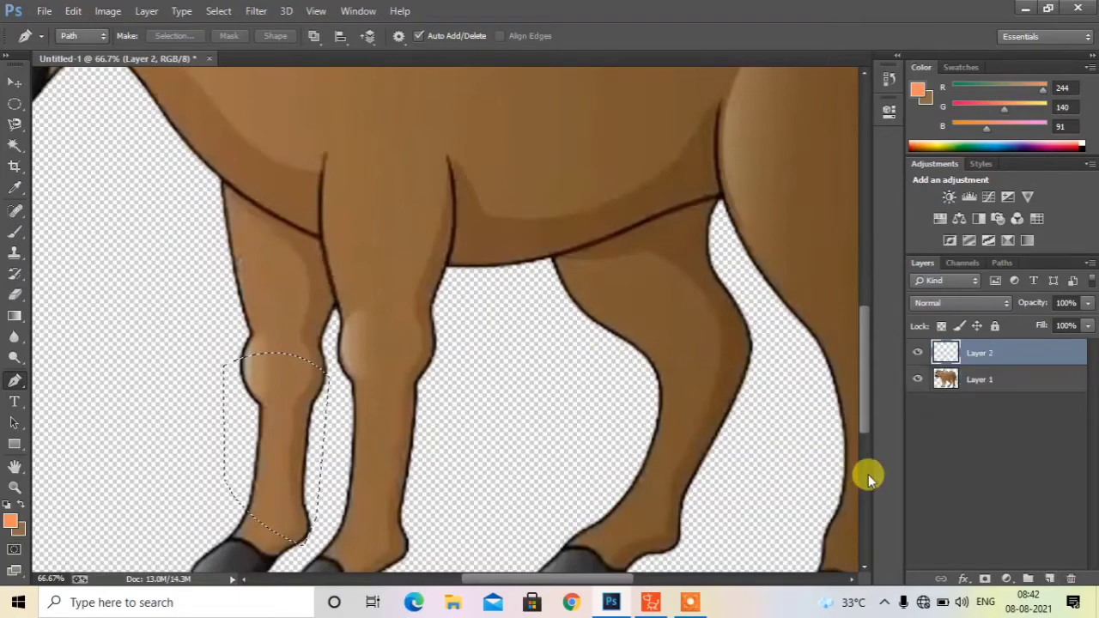
key(ctrl+v)
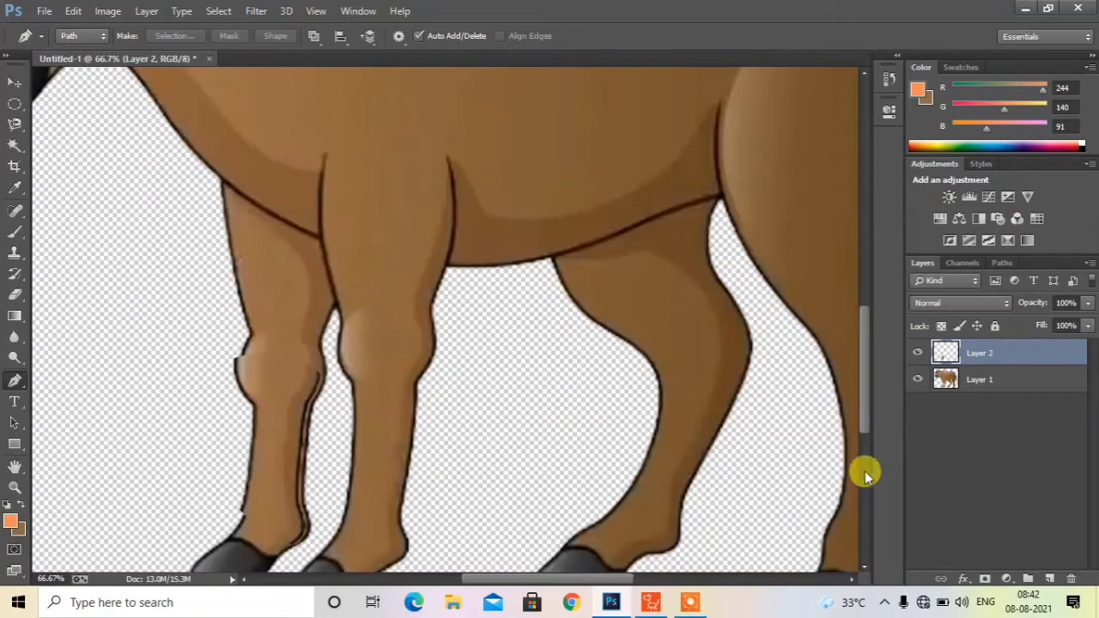
click(918, 354)
double_click(976, 354)
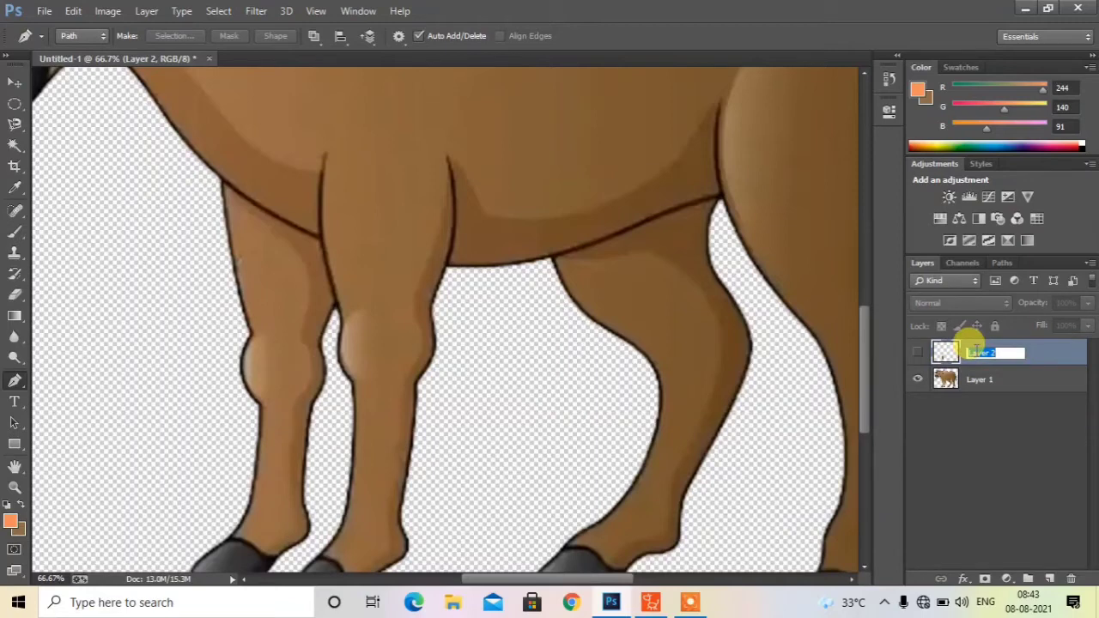
text(1 shank)
key(Return)
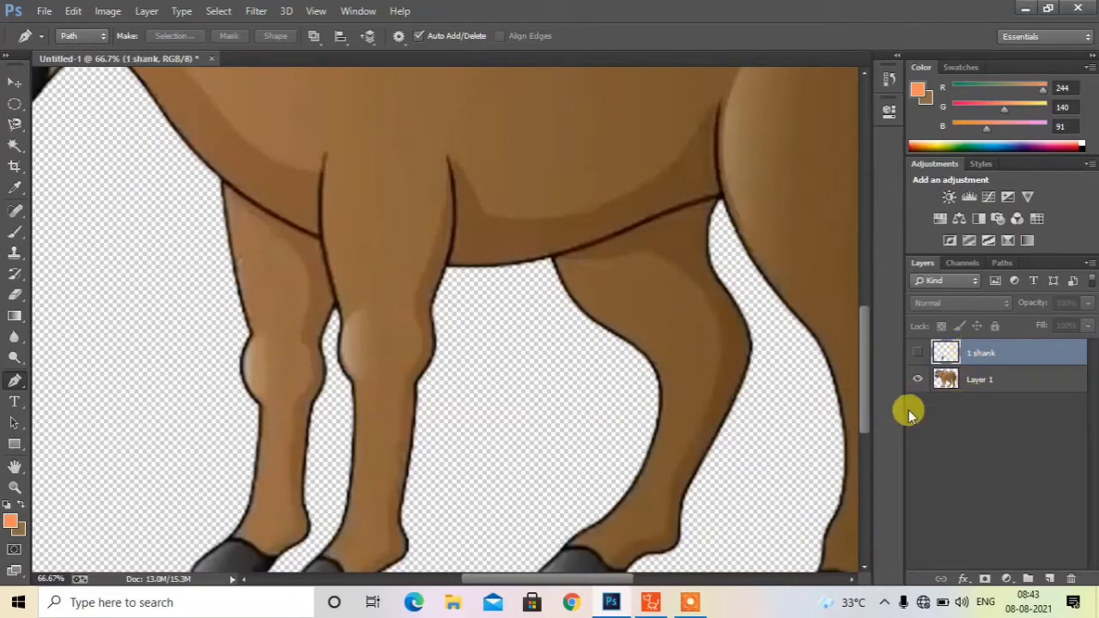
Step: On Layer 1, outline the far front leg's thigh from the knee up into the chest with the Pen tool and convert the path to a selection
click(946, 378)
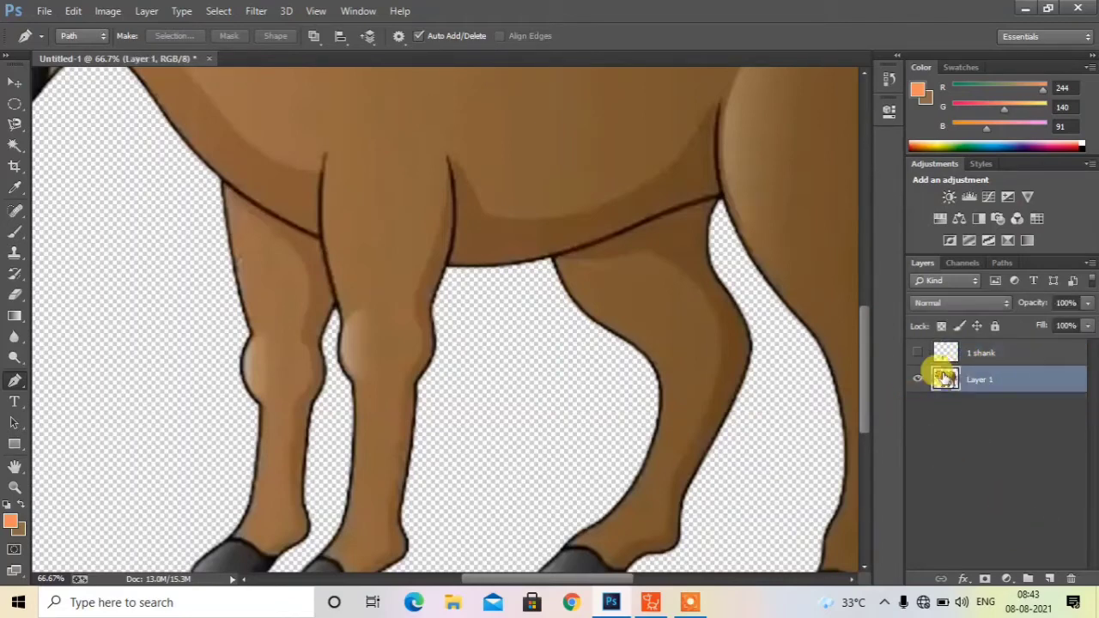
scroll(384, 246, up, 3)
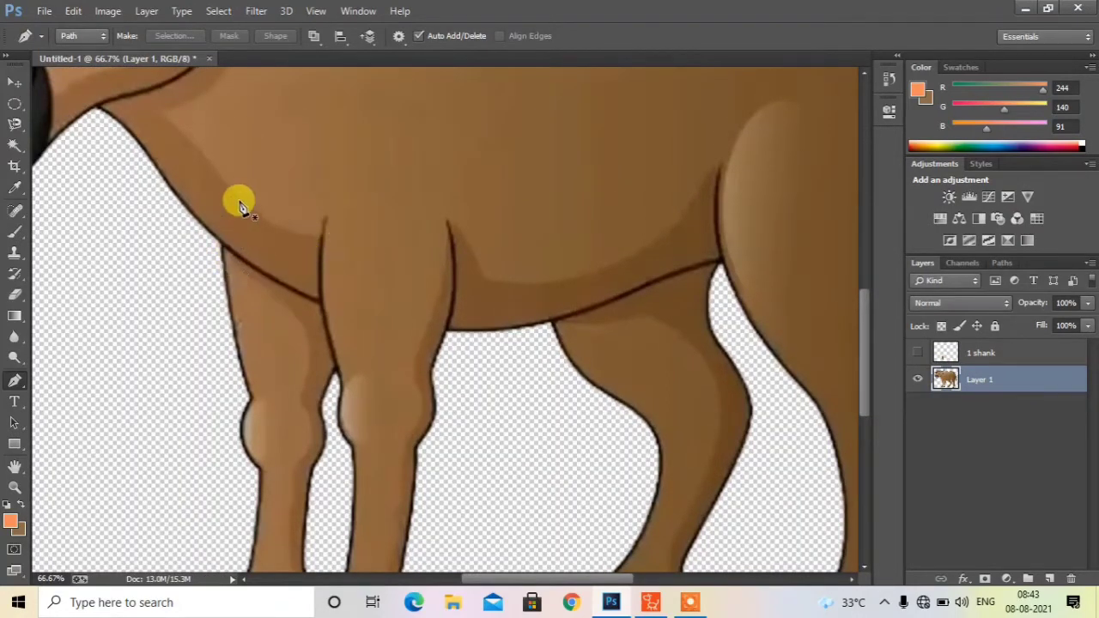
click(213, 244)
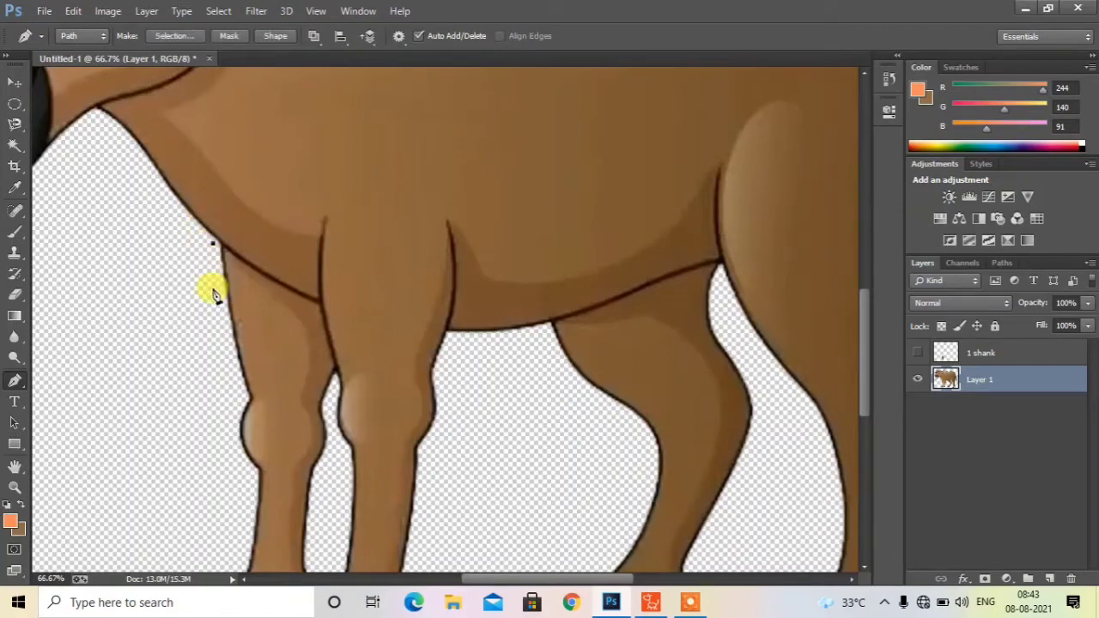
click(221, 427)
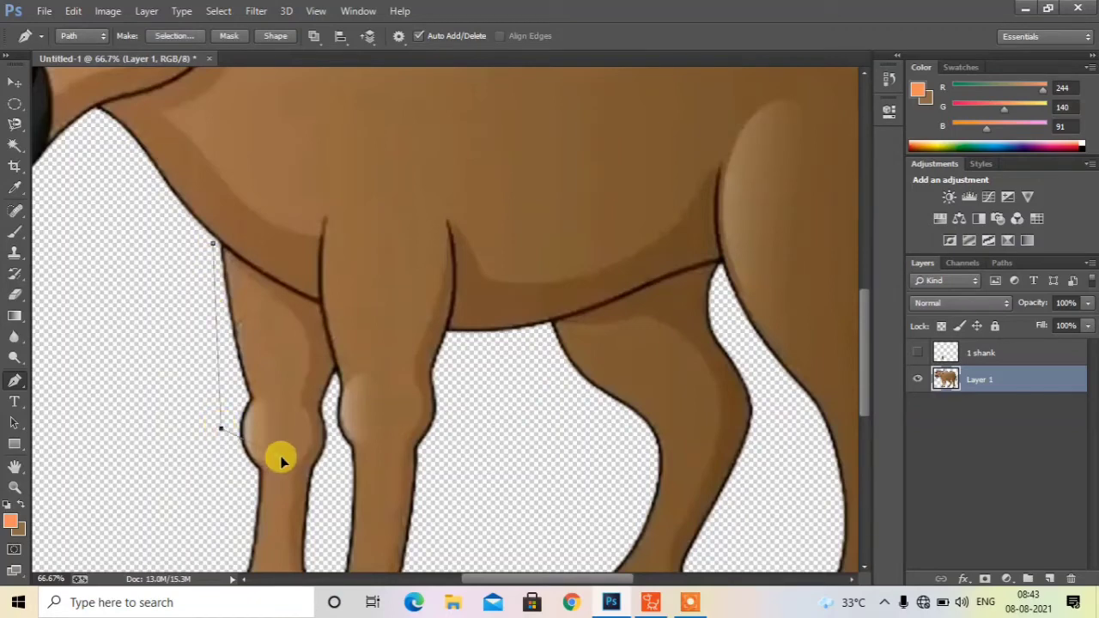
click(333, 432)
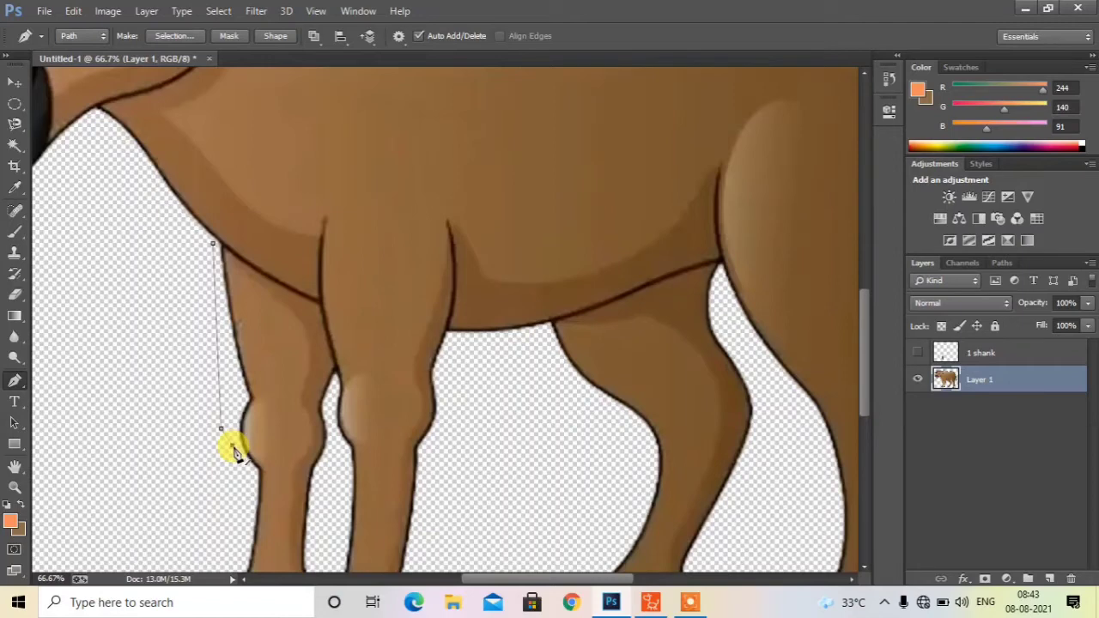
click(232, 445)
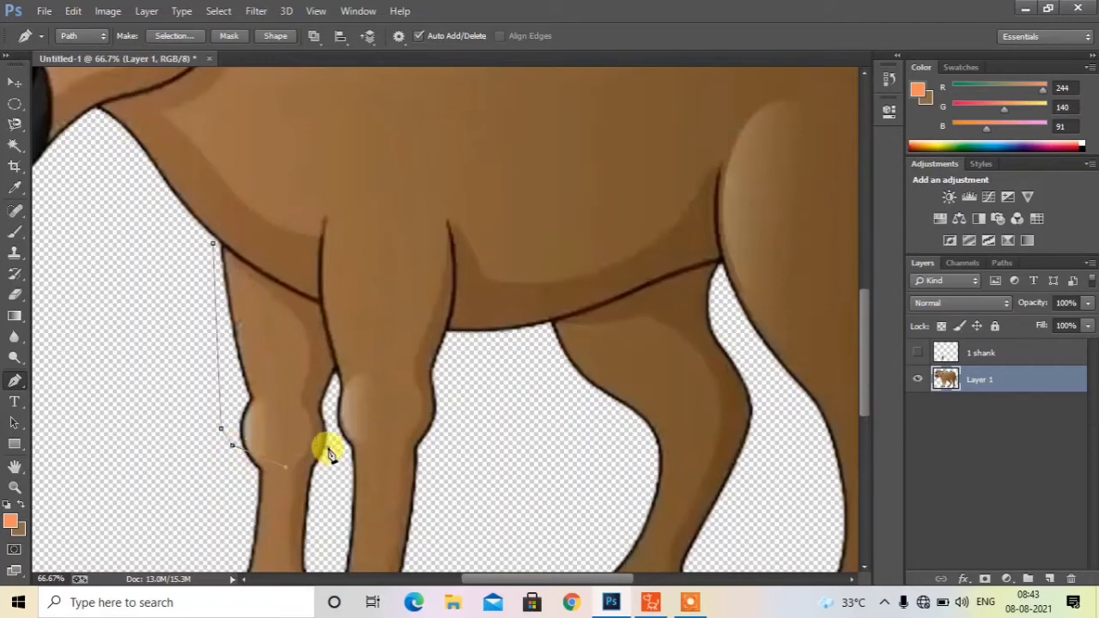
drag(328, 448, 333, 381)
click(336, 374)
click(336, 372)
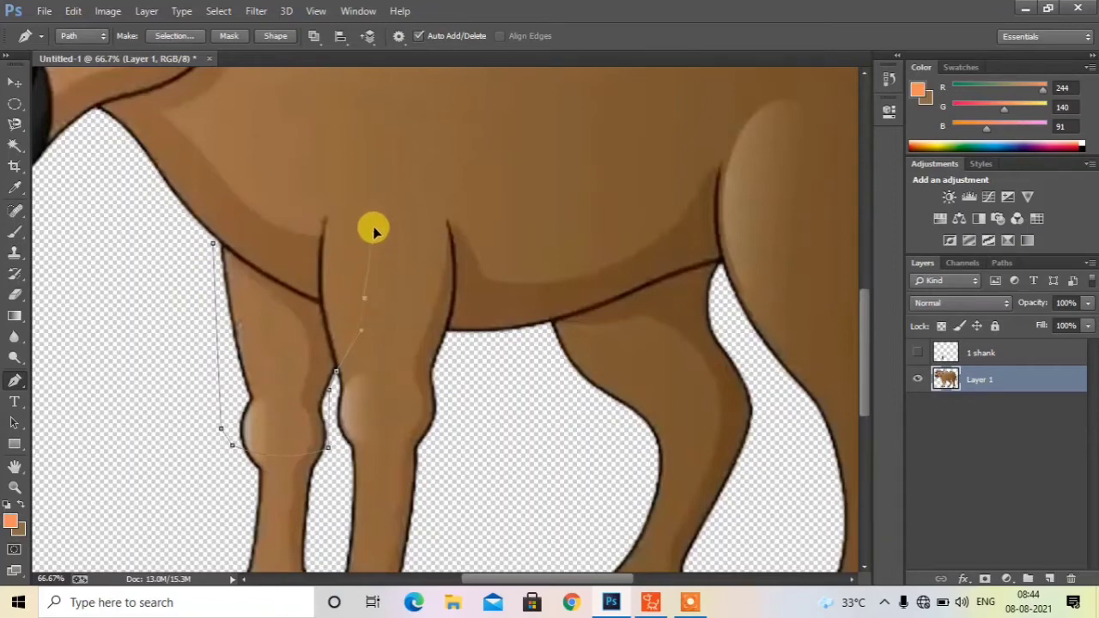
click(356, 208)
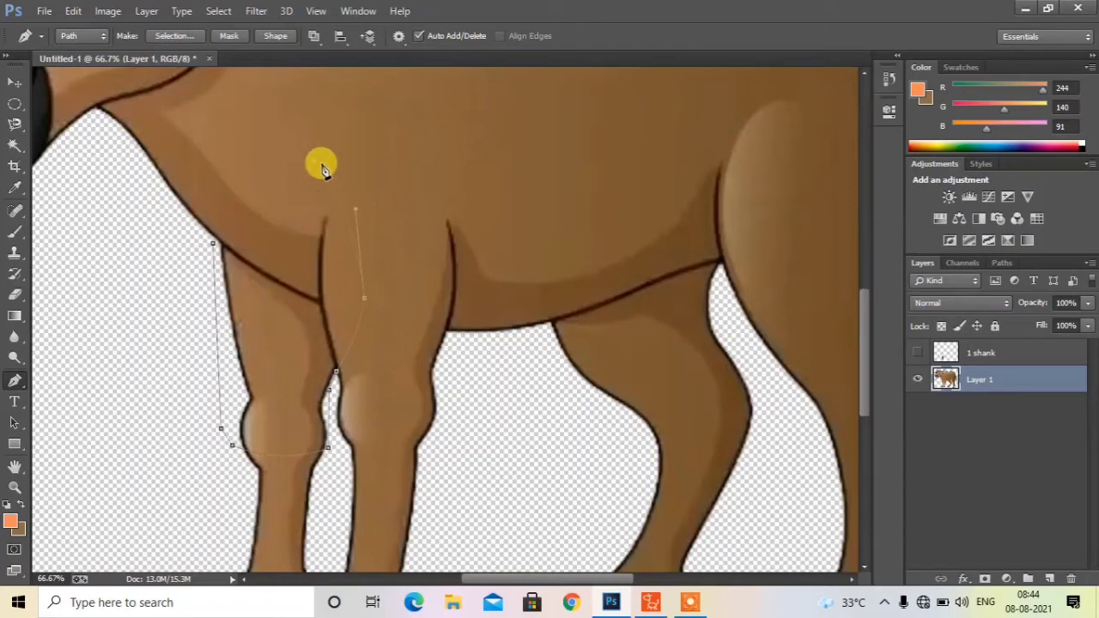
drag(314, 162, 255, 167)
click(216, 245)
key(ctrl+Return)
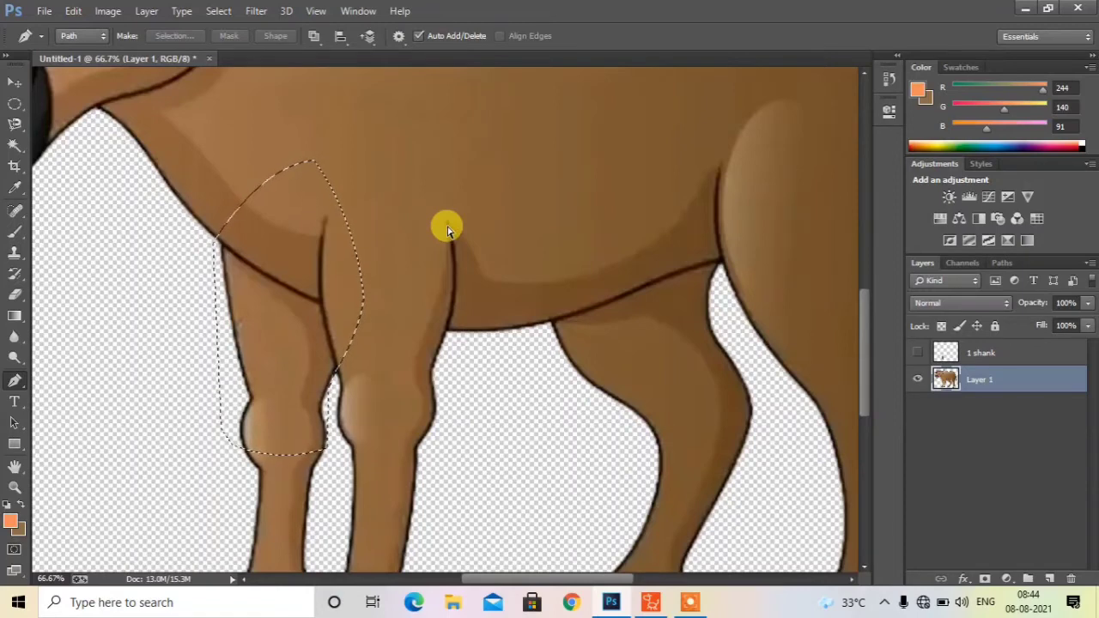
Step: Clear the selection and add a new layer named "1 thigh" directly above Layer 1
key(ctrl+d)
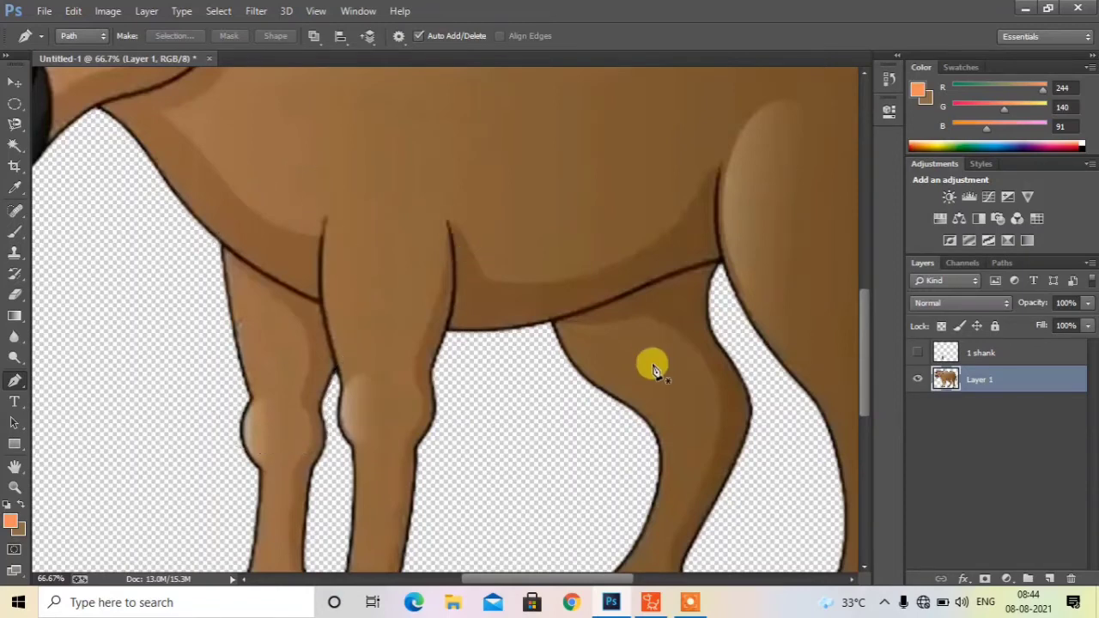
click(1051, 578)
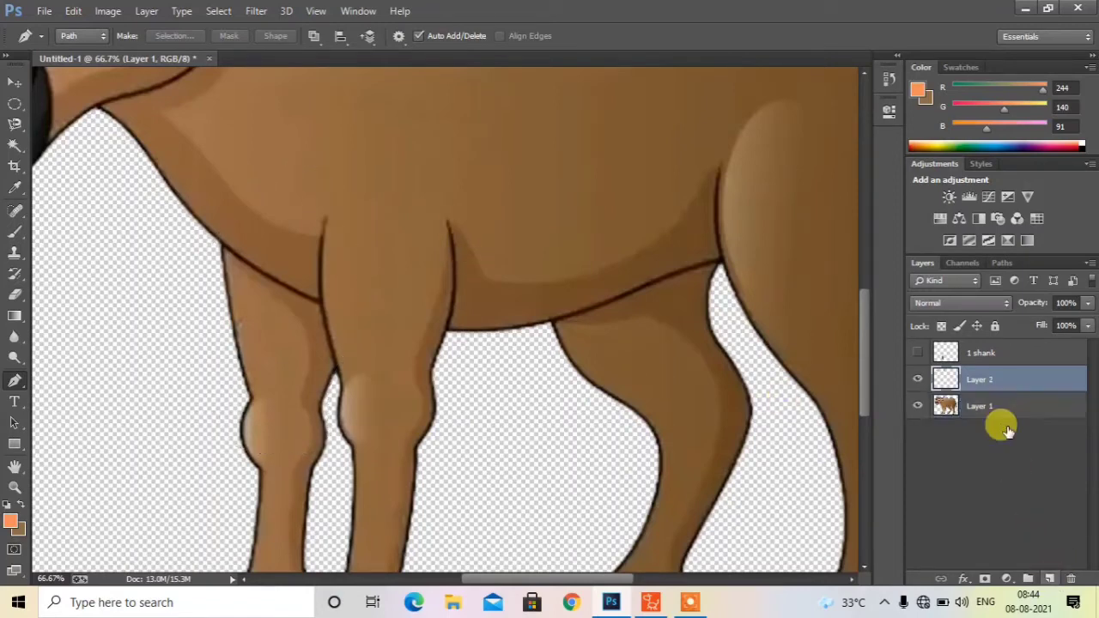
double_click(987, 384)
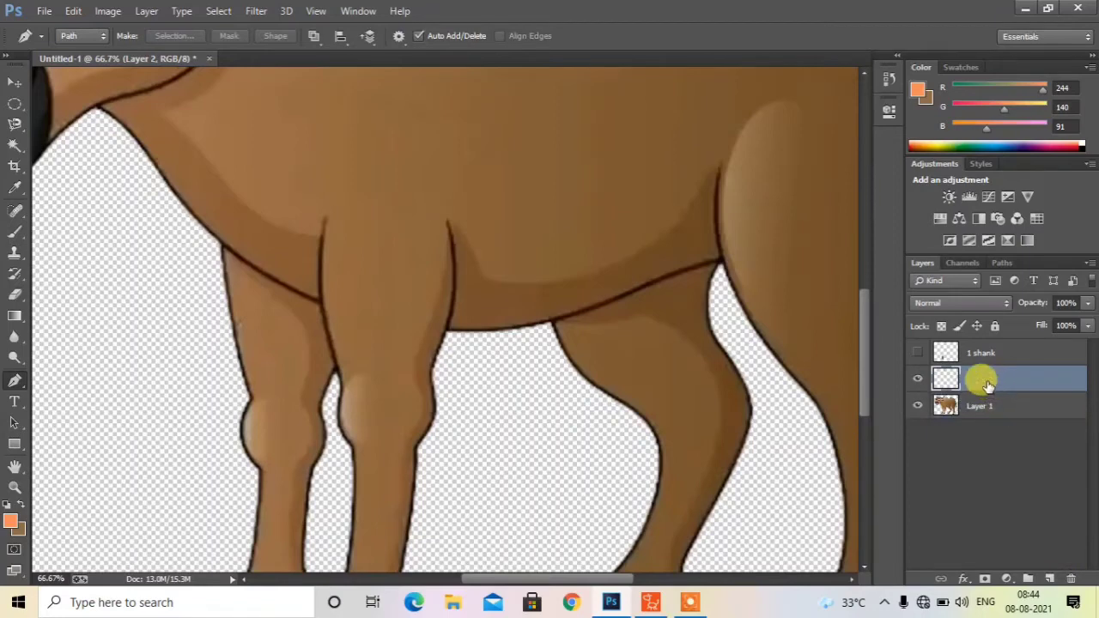
text(1 thigh)
key(Return)
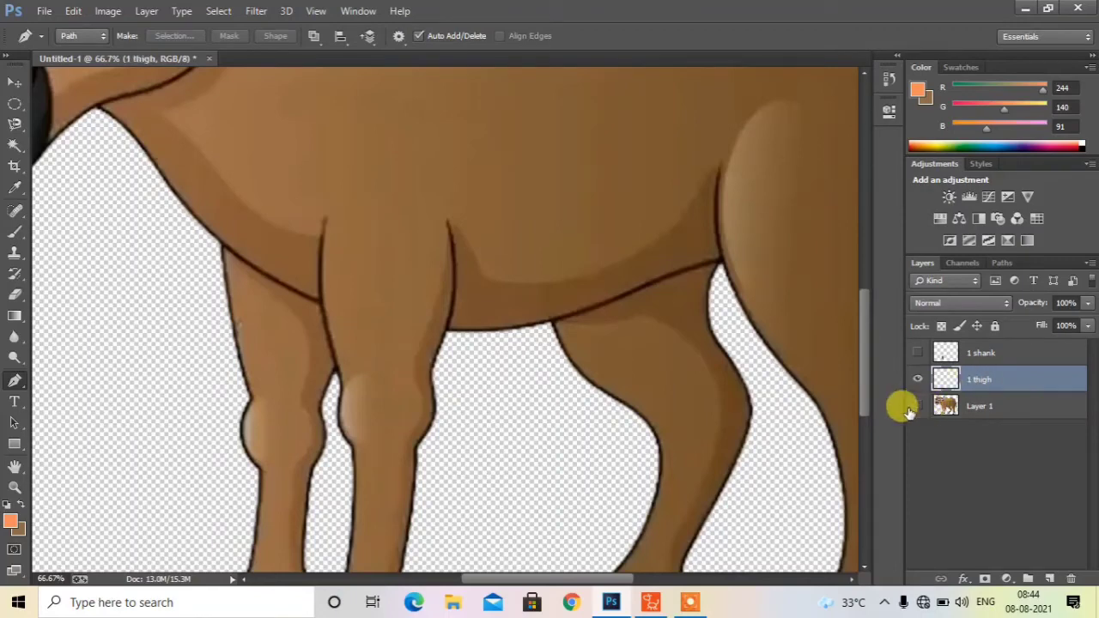
Step: With Layer 1 hidden, paint over the inner outlines of the "1 thigh" layer in its sampled darker brown and erase the dark tip at its front corner
click(916, 406)
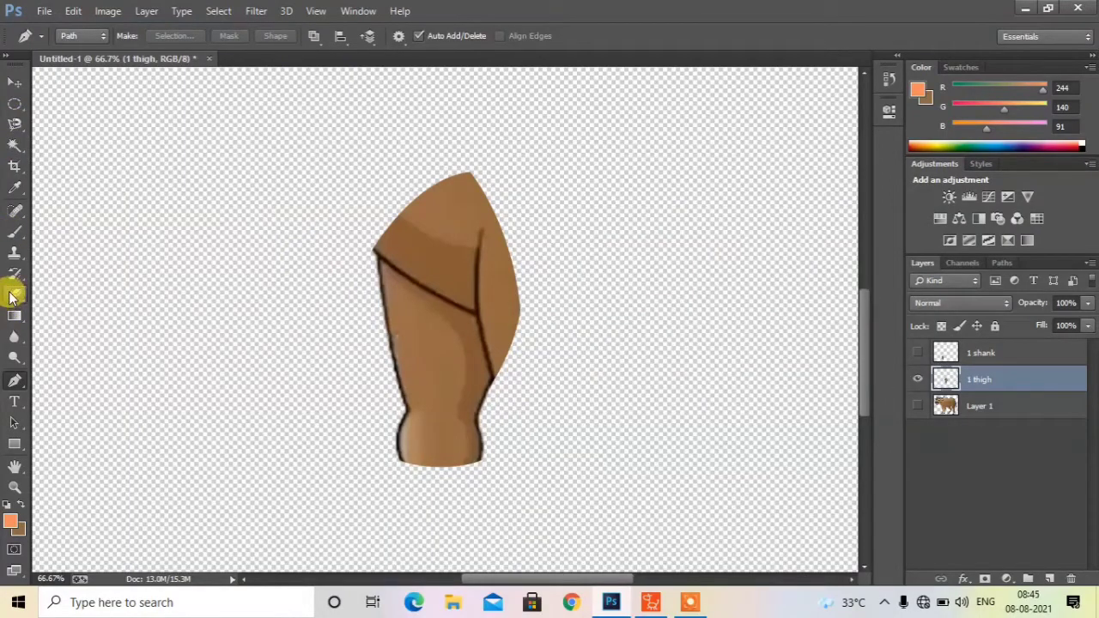
click(17, 185)
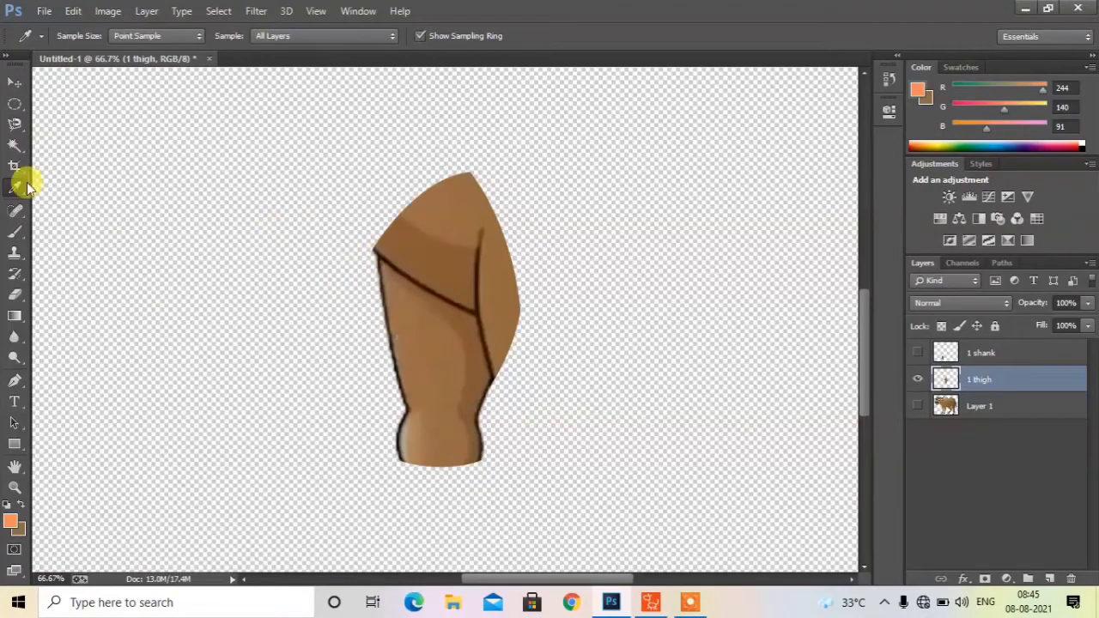
click(447, 256)
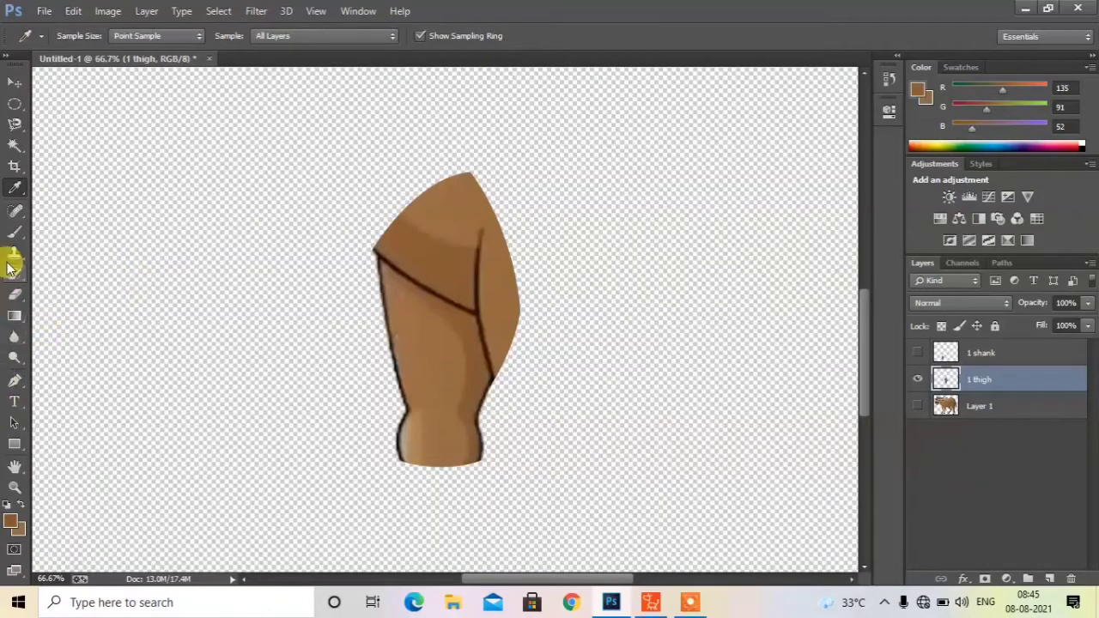
click(14, 233)
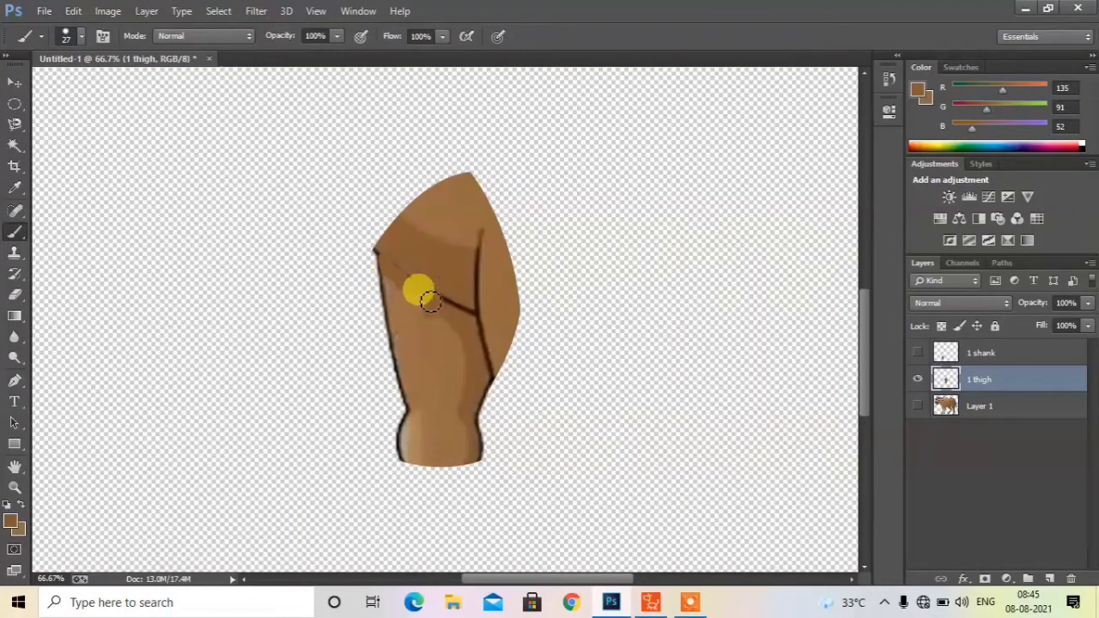
mouse_move(431, 301)
mouse_down()
mouse_move(446, 275)
mouse_move(442, 288)
mouse_move(409, 276)
mouse_move(483, 309)
mouse_move(399, 275)
mouse_move(475, 305)
mouse_move(493, 373)
mouse_move(474, 279)
mouse_move(482, 239)
mouse_move(484, 329)
mouse_move(425, 307)
mouse_move(359, 257)
mouse_up()
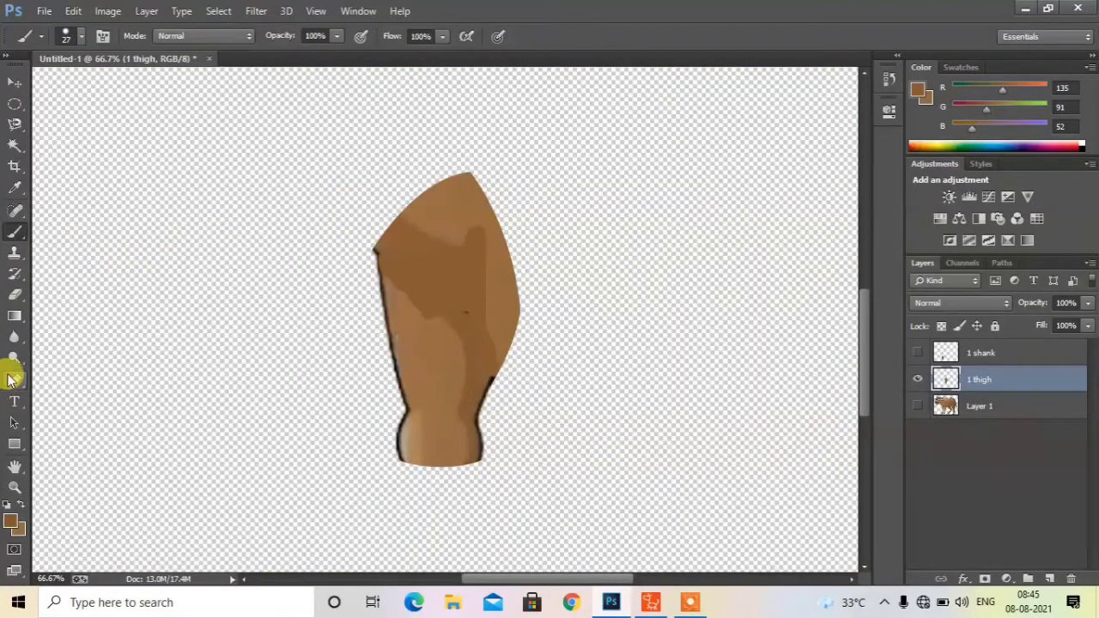
click(15, 295)
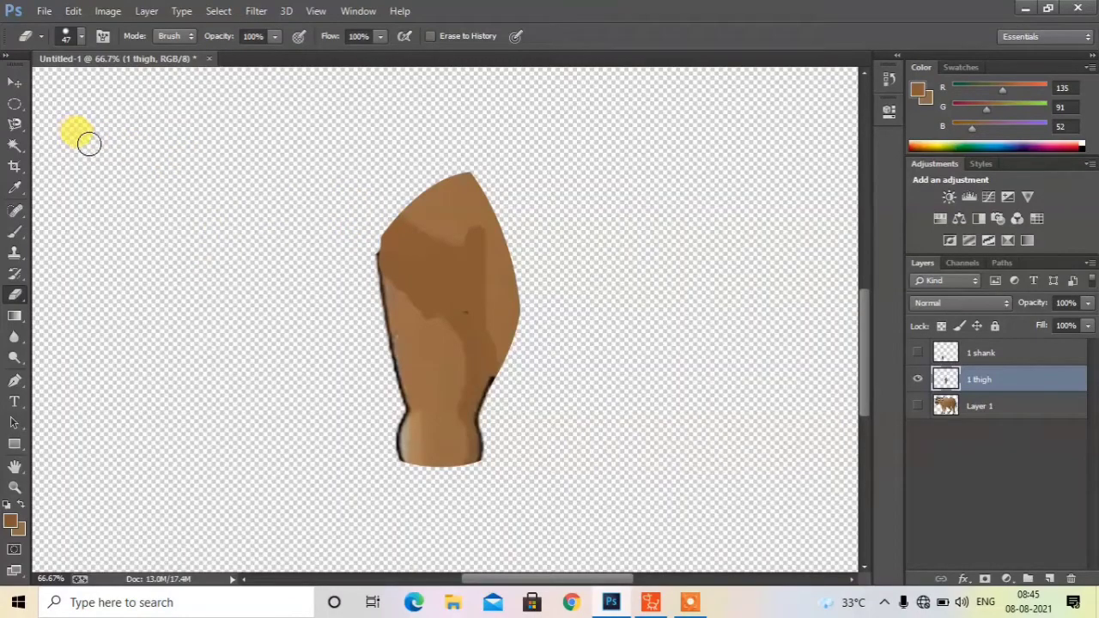
Step: Hide the finished "1 thigh" layer and show Layer 1
click(916, 380)
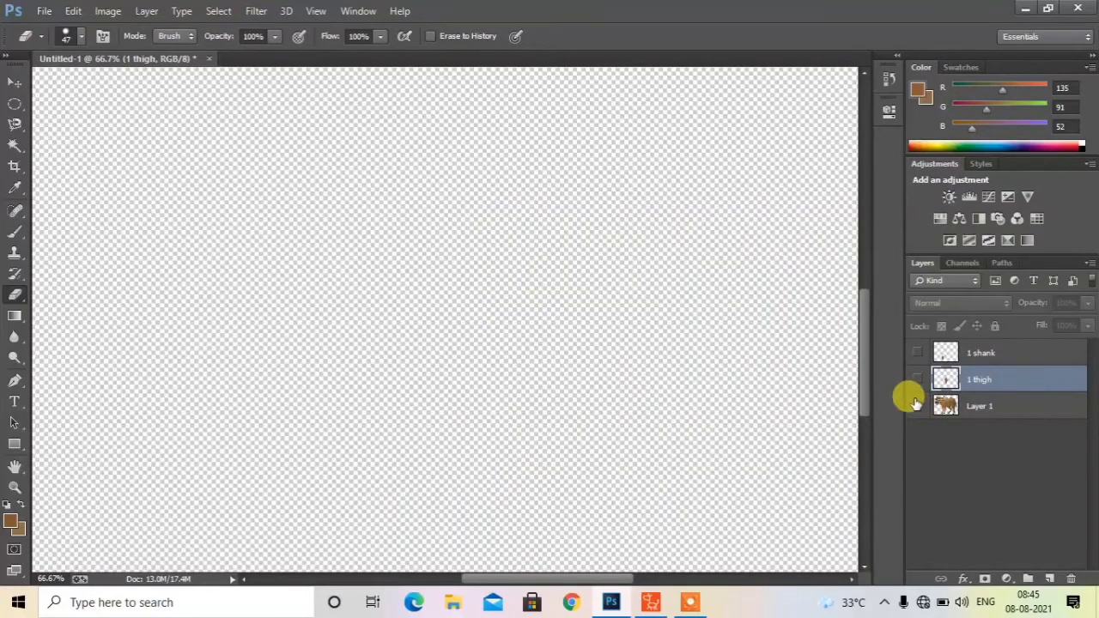
click(917, 405)
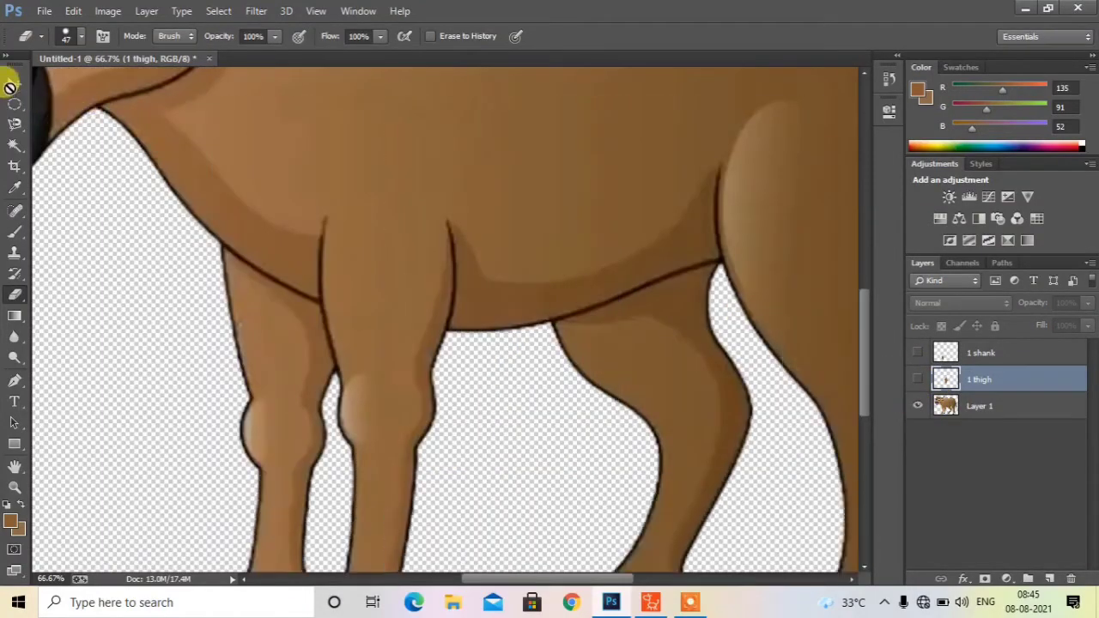
click(14, 83)
scroll(365, 245, down, 5)
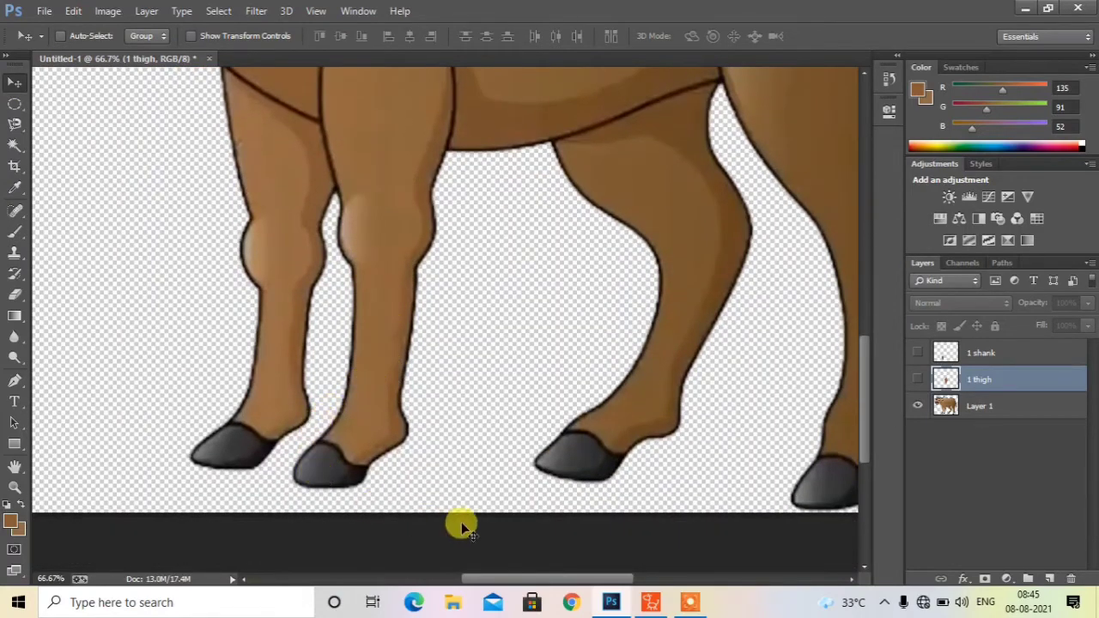
key(p)
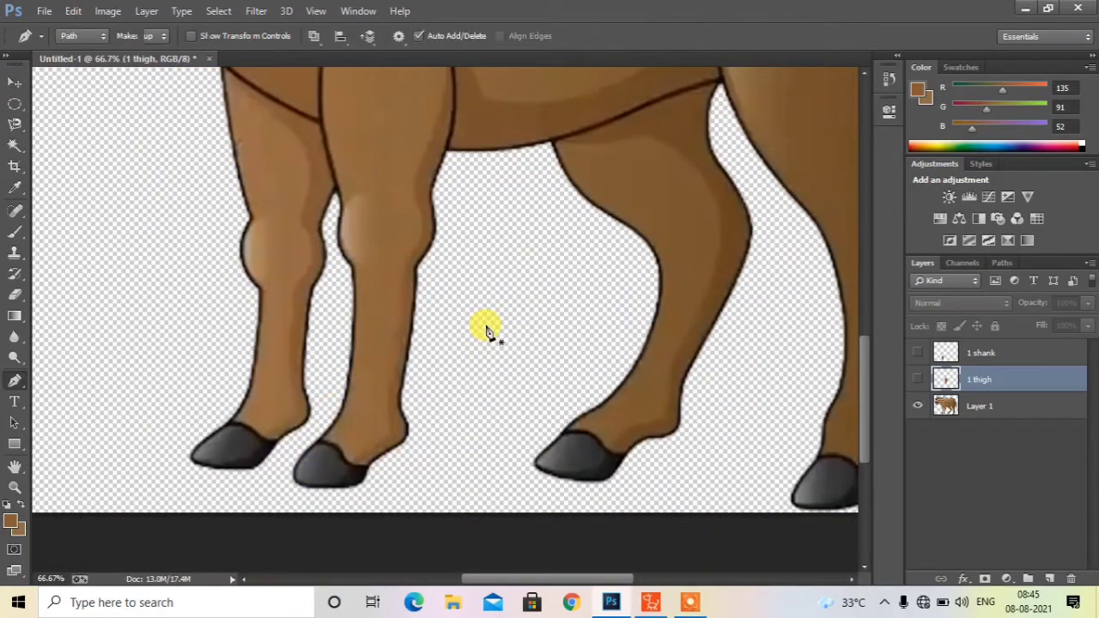
scroll(486, 327, up, 3)
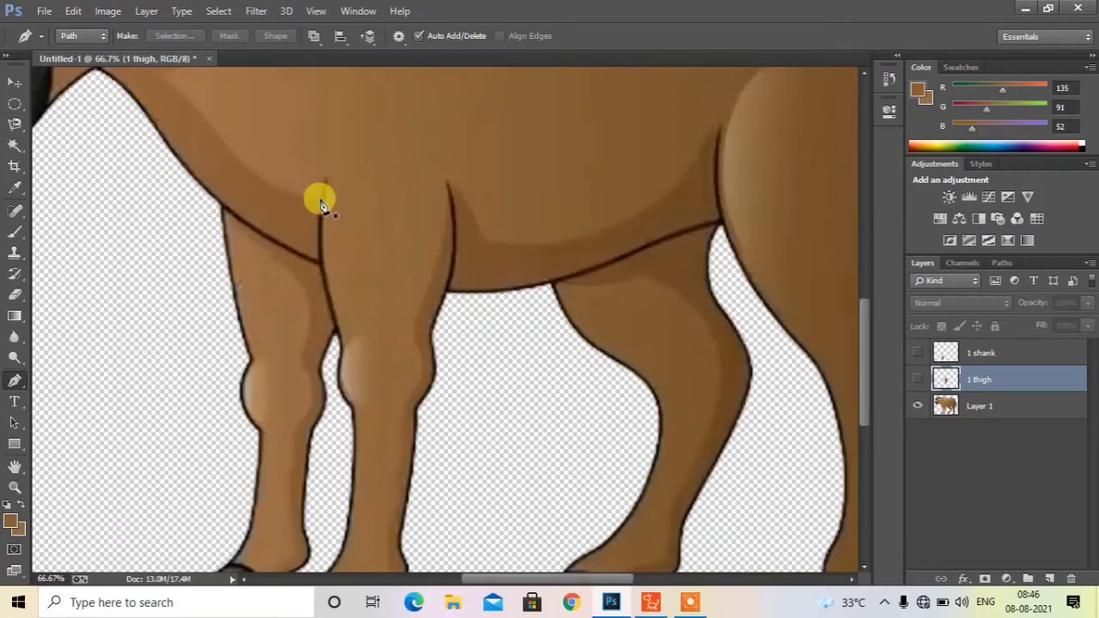
drag(320, 200, 386, 120)
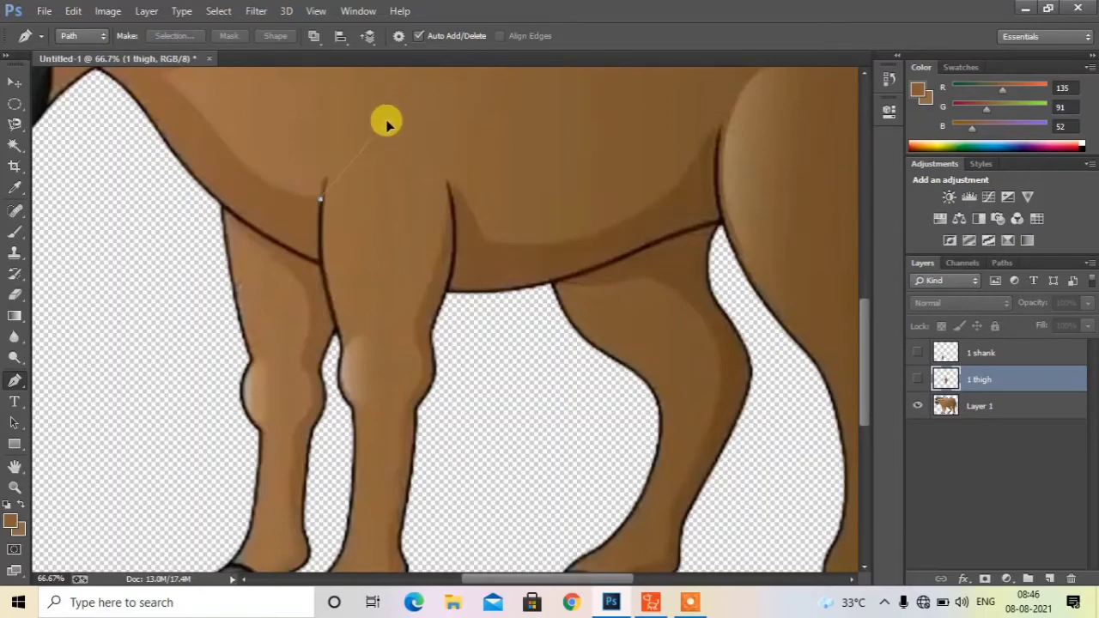
click(448, 188)
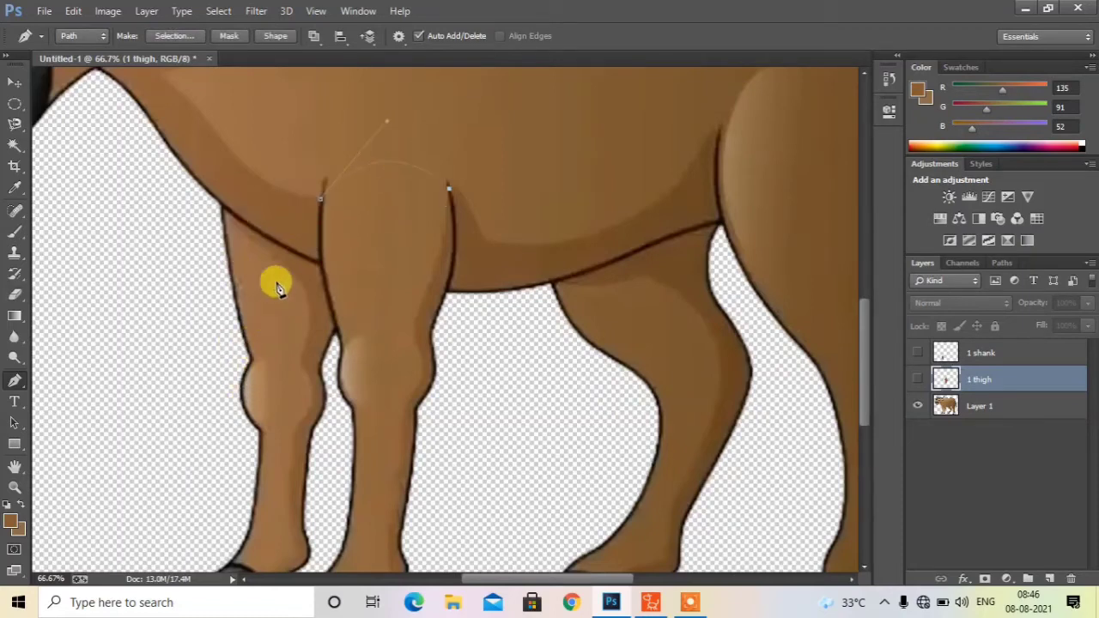
click(324, 181)
drag(448, 187, 471, 193)
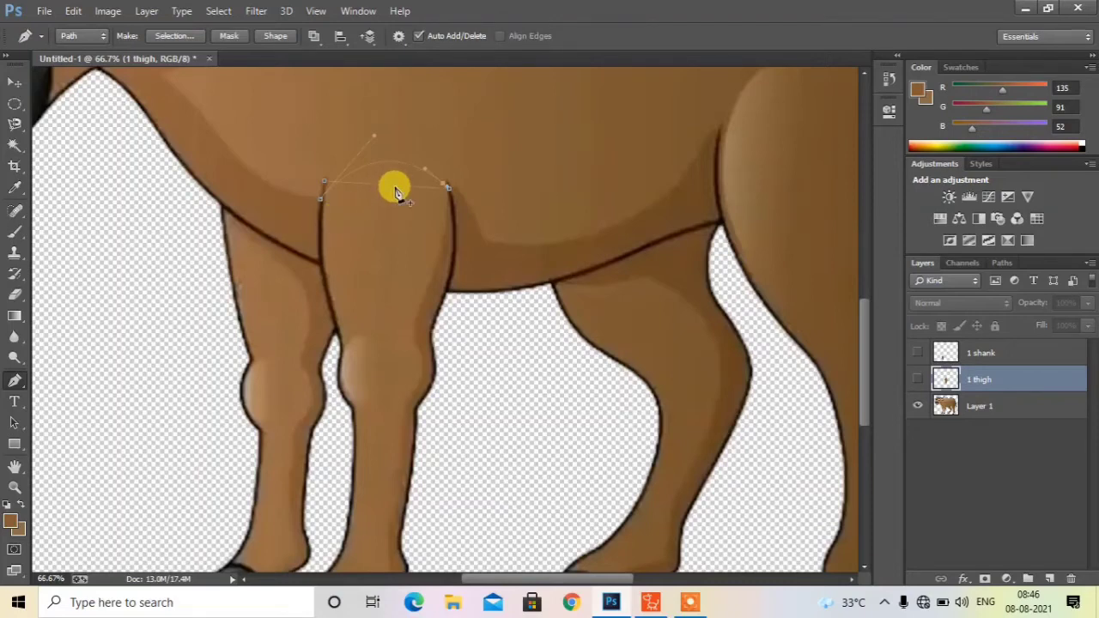
key(ctrl+Return)
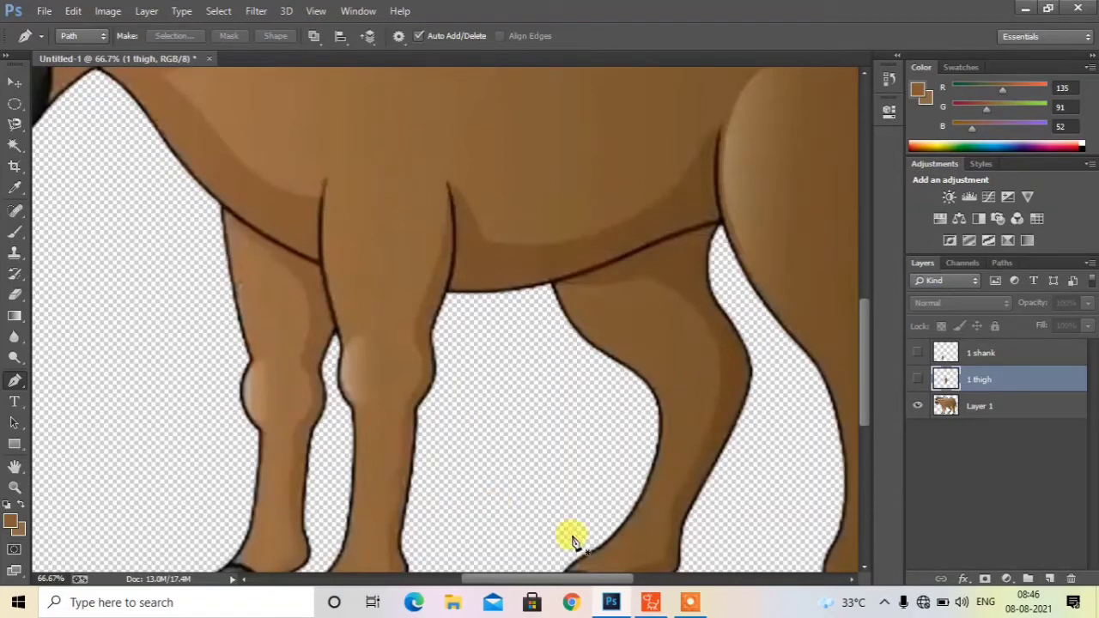
drag(574, 582, 576, 582)
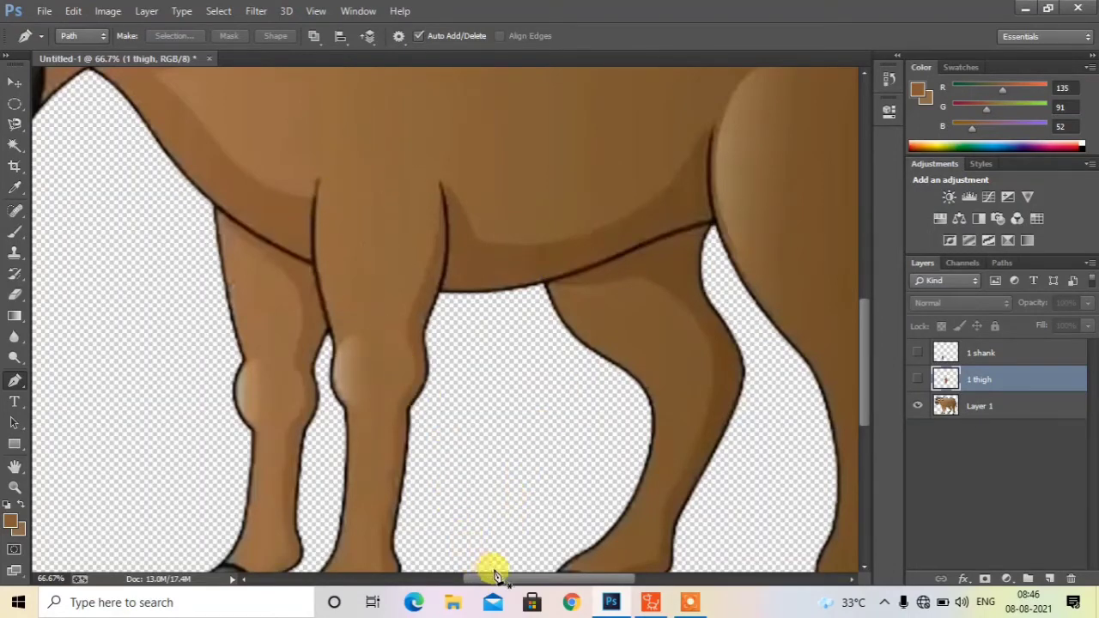
drag(500, 575, 562, 564)
scroll(572, 380, up, 5)
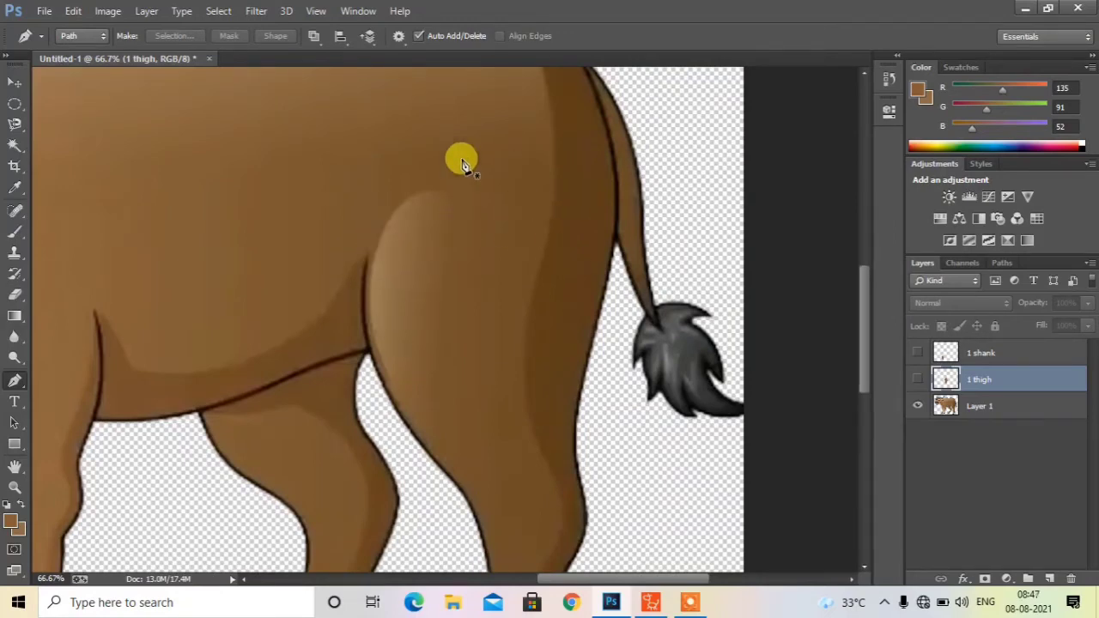
click(367, 257)
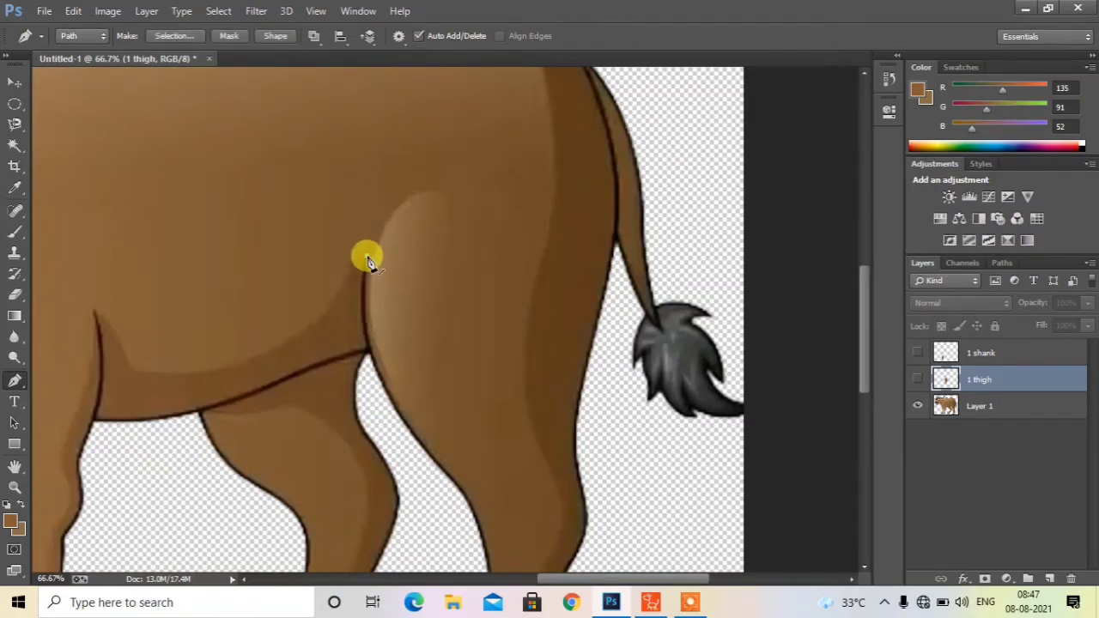
click(613, 158)
scroll(536, 227, down, 3)
scroll(536, 227, down, 3)
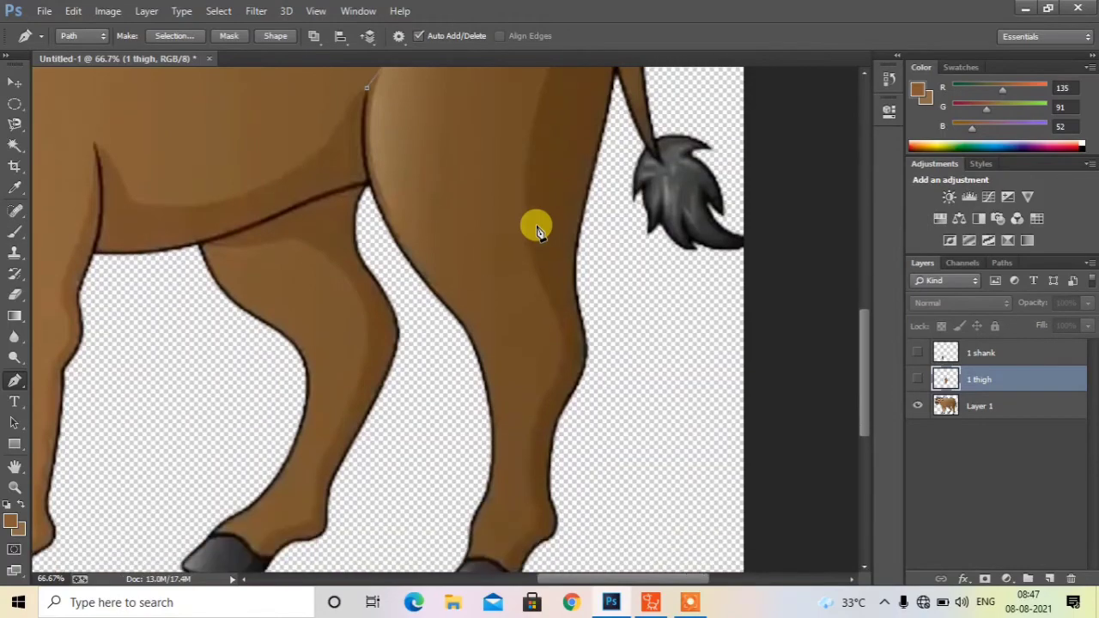
scroll(535, 228, up, 2)
scroll(536, 227, down, 5)
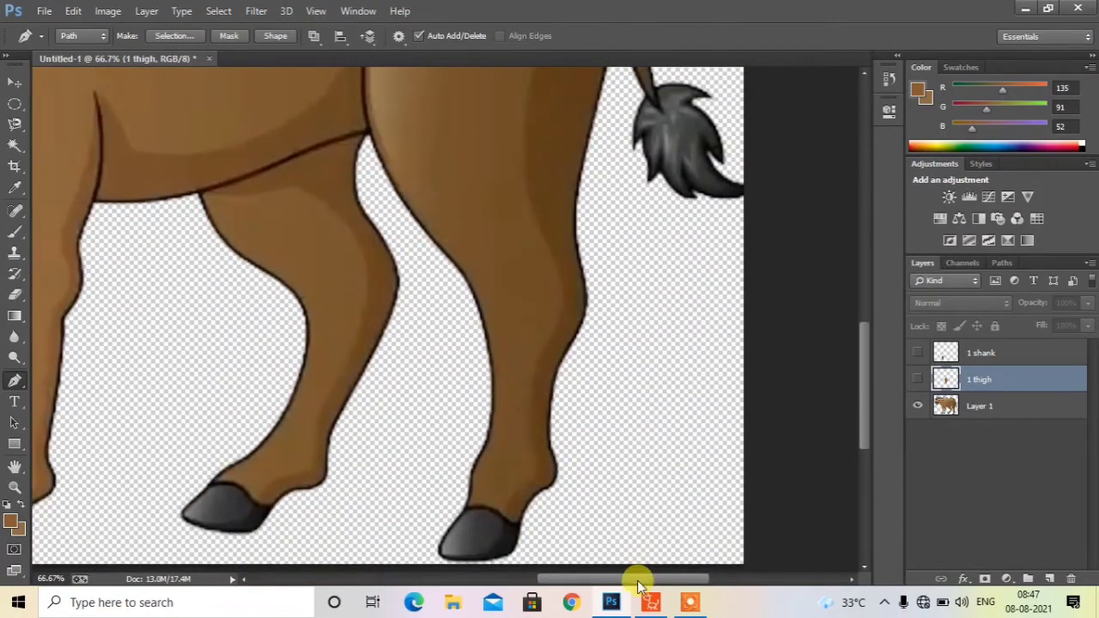
drag(639, 587, 567, 572)
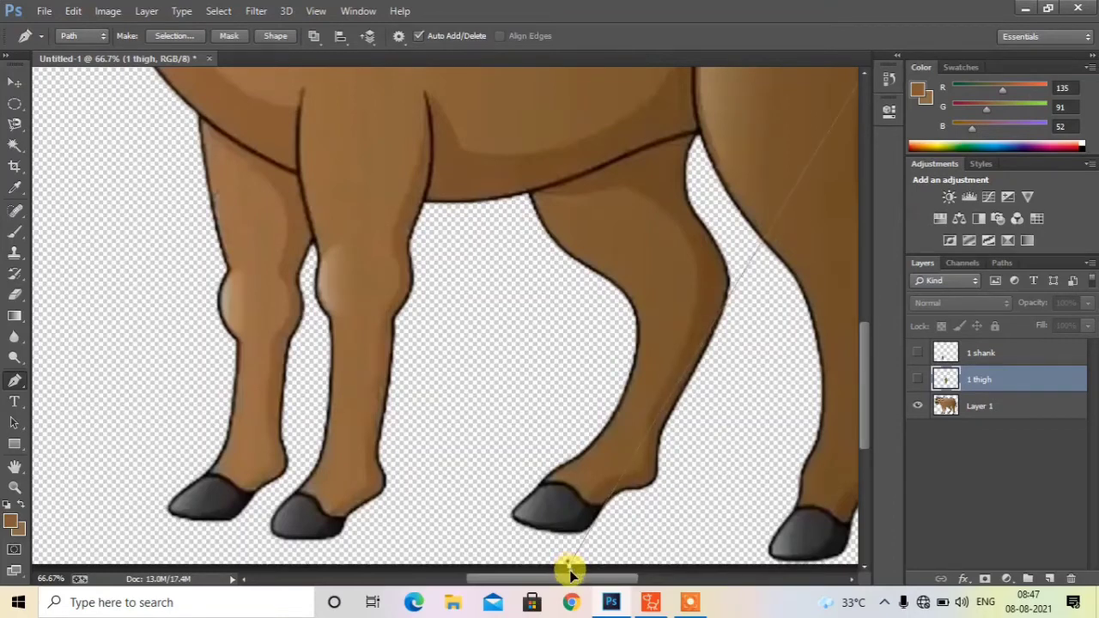
drag(569, 562, 625, 520)
key(ctrl+Return)
key(ctrl+d)
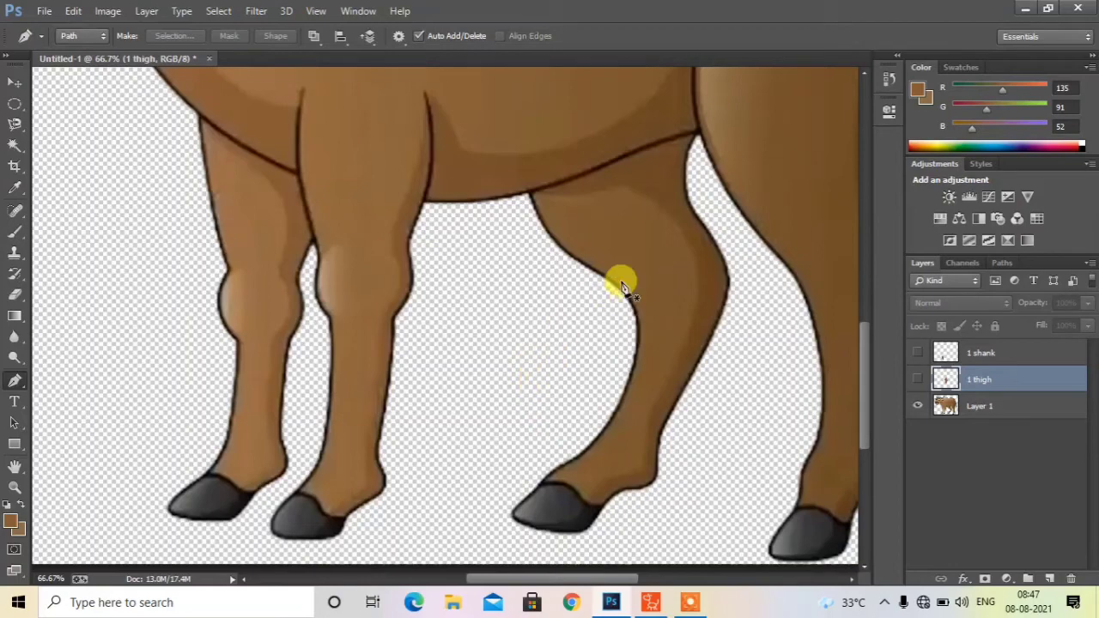
Step: Outline the near hind leg's thigh, from the tail base across the rump down to the knee, with the Pen tool and convert the path to a selection
scroll(643, 290, up, 3)
scroll(646, 292, down, 4)
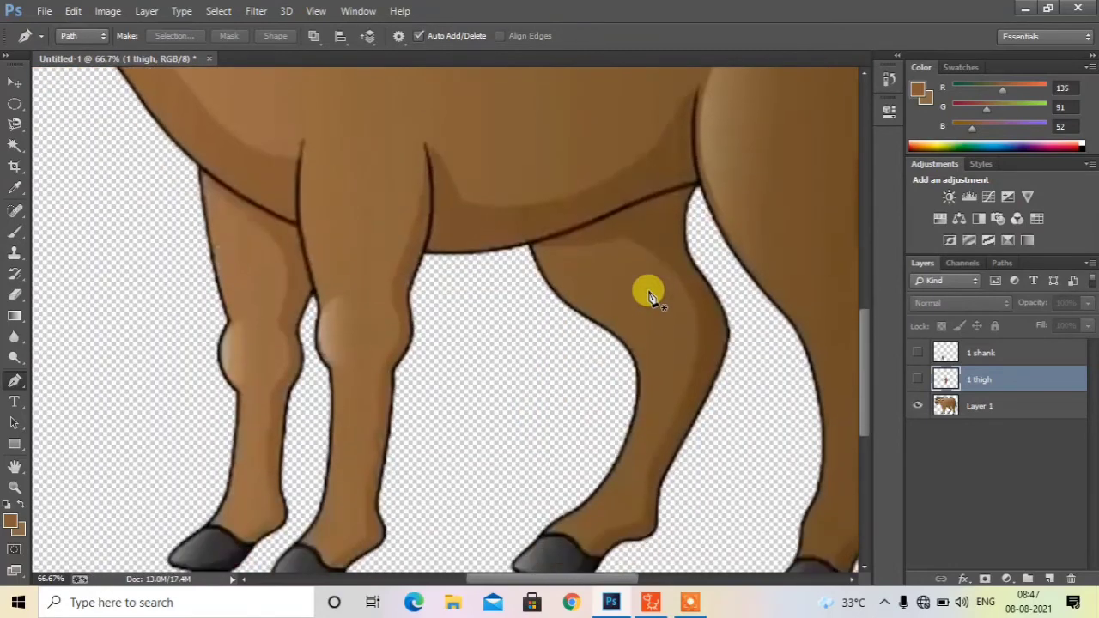
scroll(645, 292, up, 2)
scroll(609, 482, down, 1)
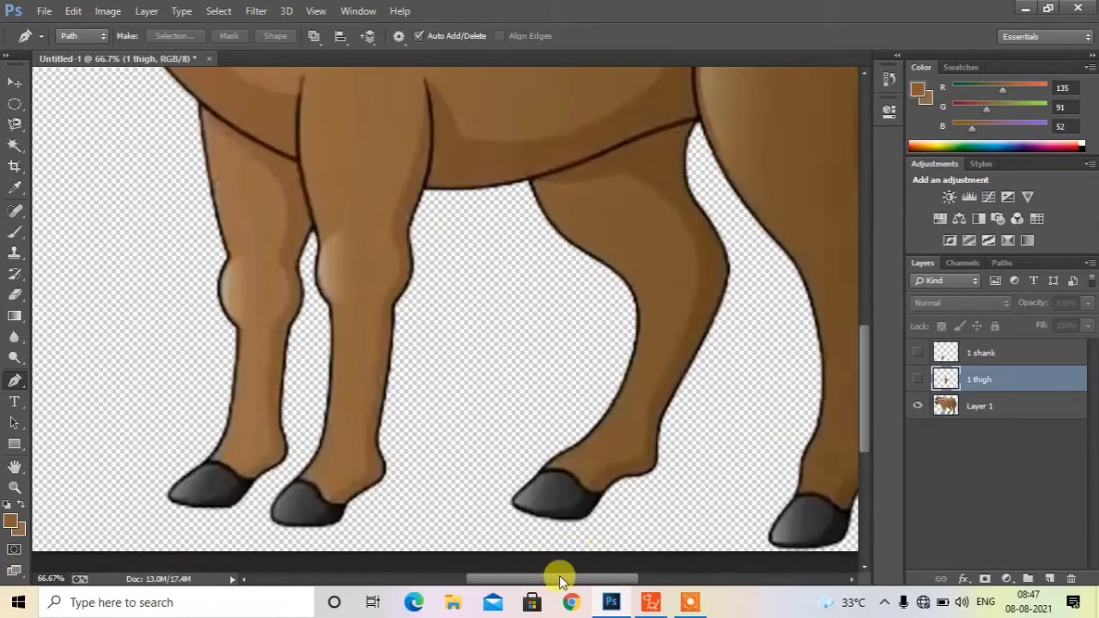
drag(569, 581, 613, 576)
scroll(651, 478, up, 3)
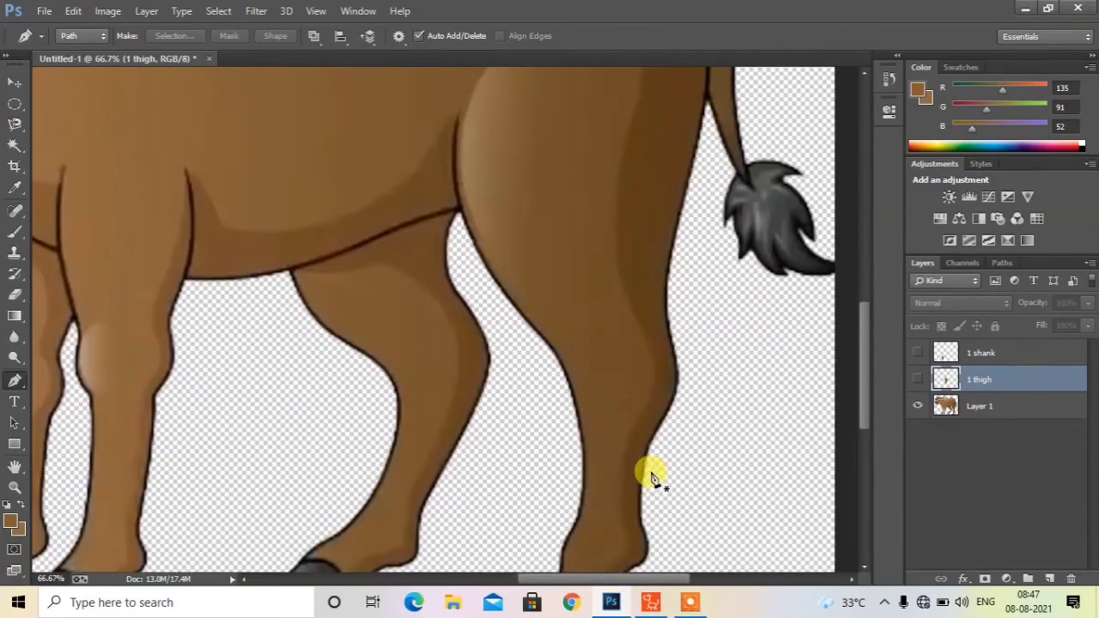
scroll(651, 478, up, 5)
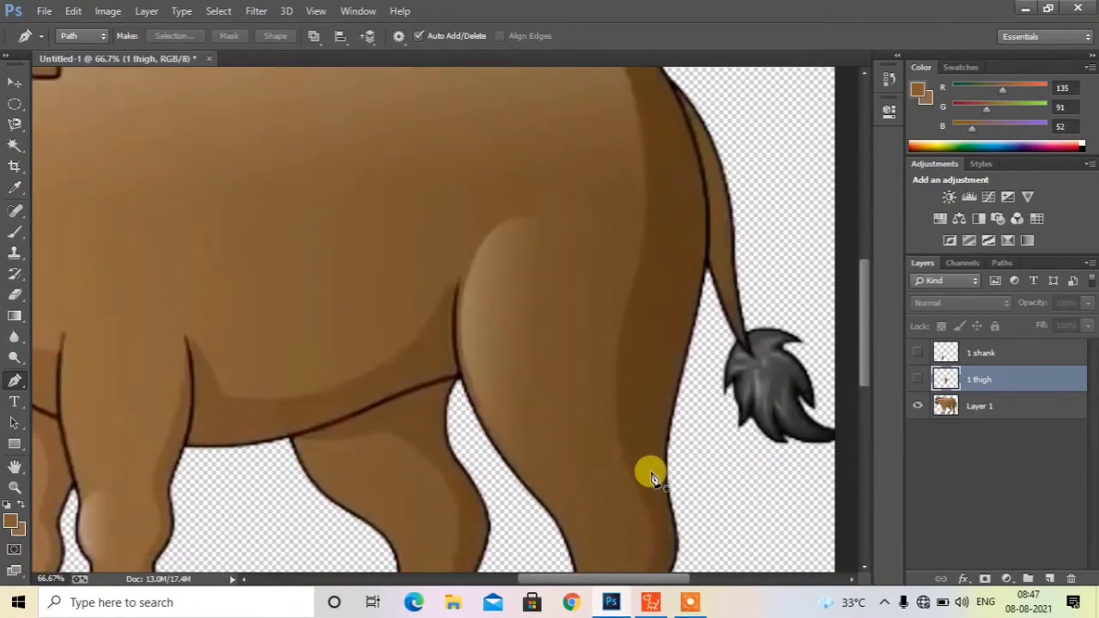
click(703, 177)
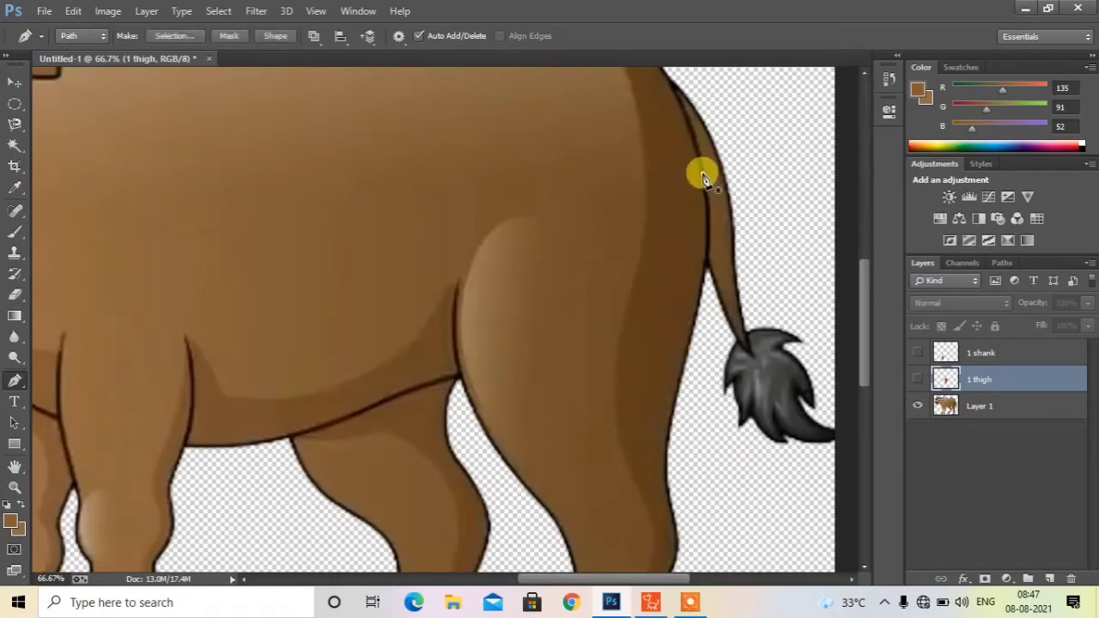
click(575, 148)
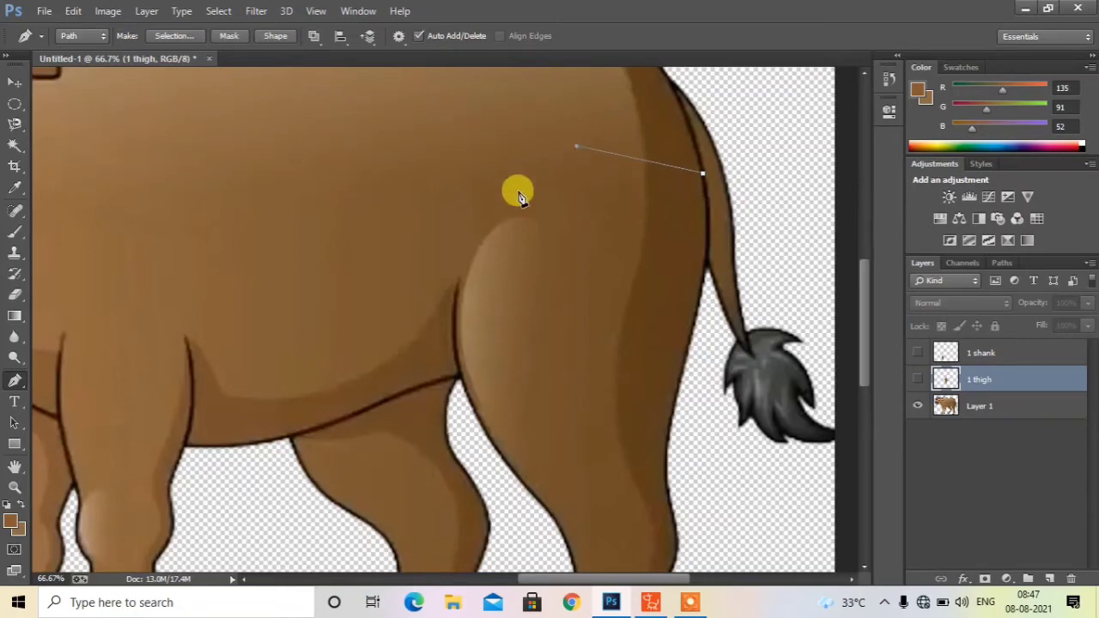
click(457, 282)
scroll(477, 290, down, 3)
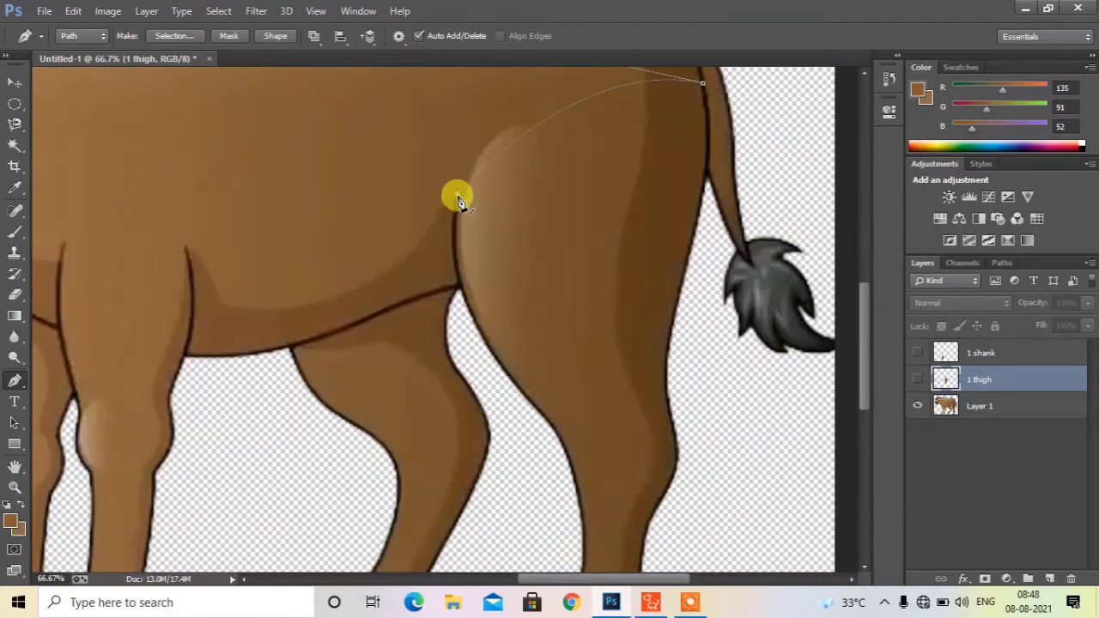
drag(457, 197, 447, 247)
drag(460, 285, 473, 341)
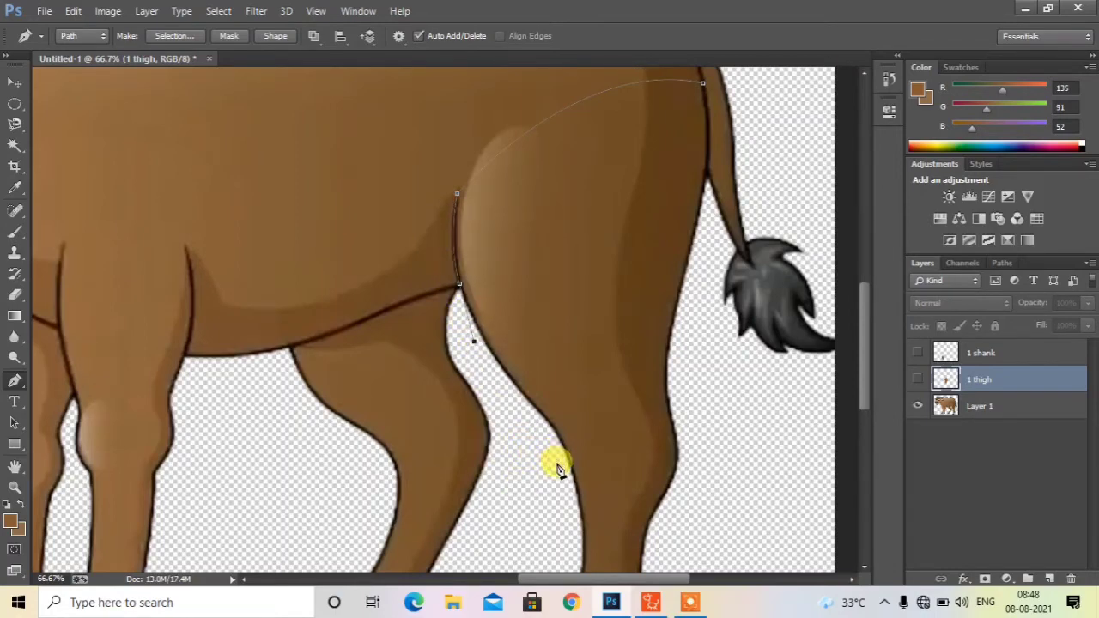
click(557, 469)
drag(557, 469, 630, 500)
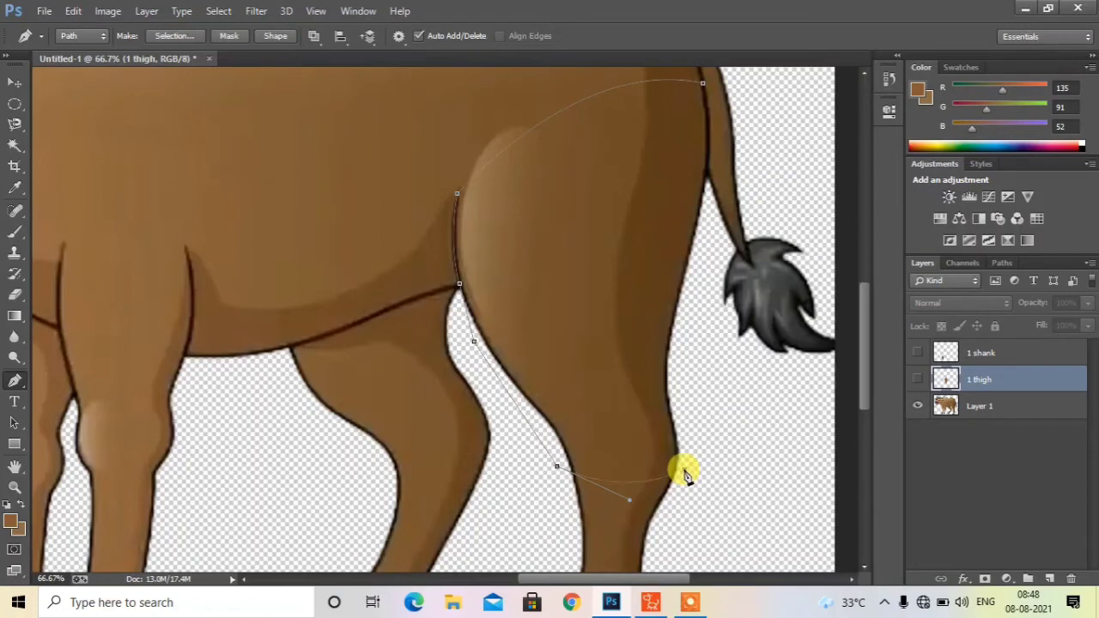
drag(684, 468, 705, 288)
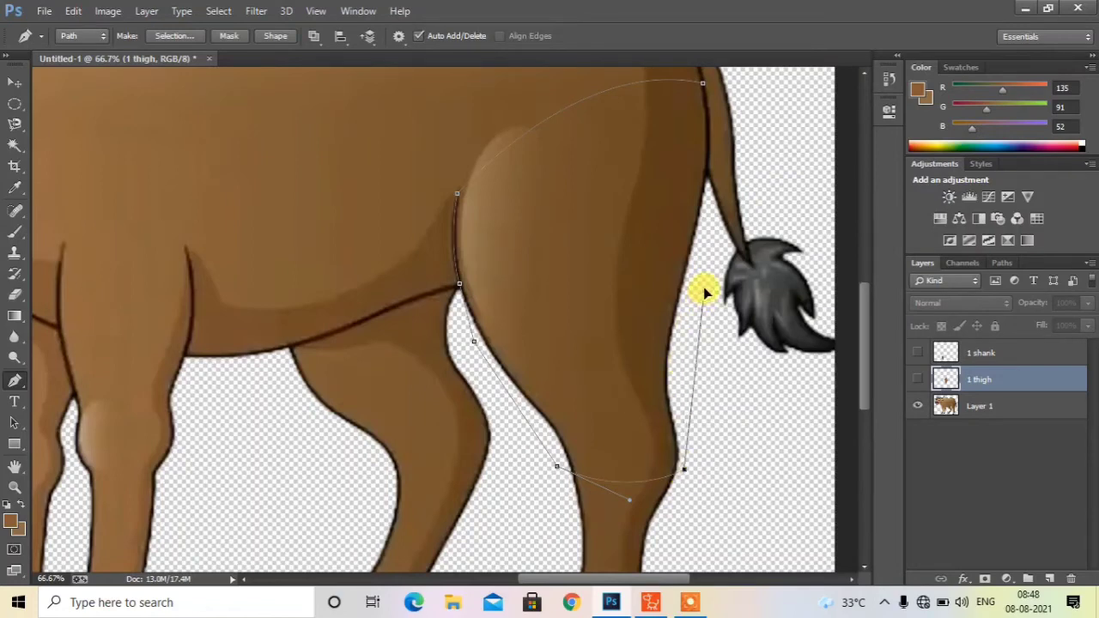
click(706, 178)
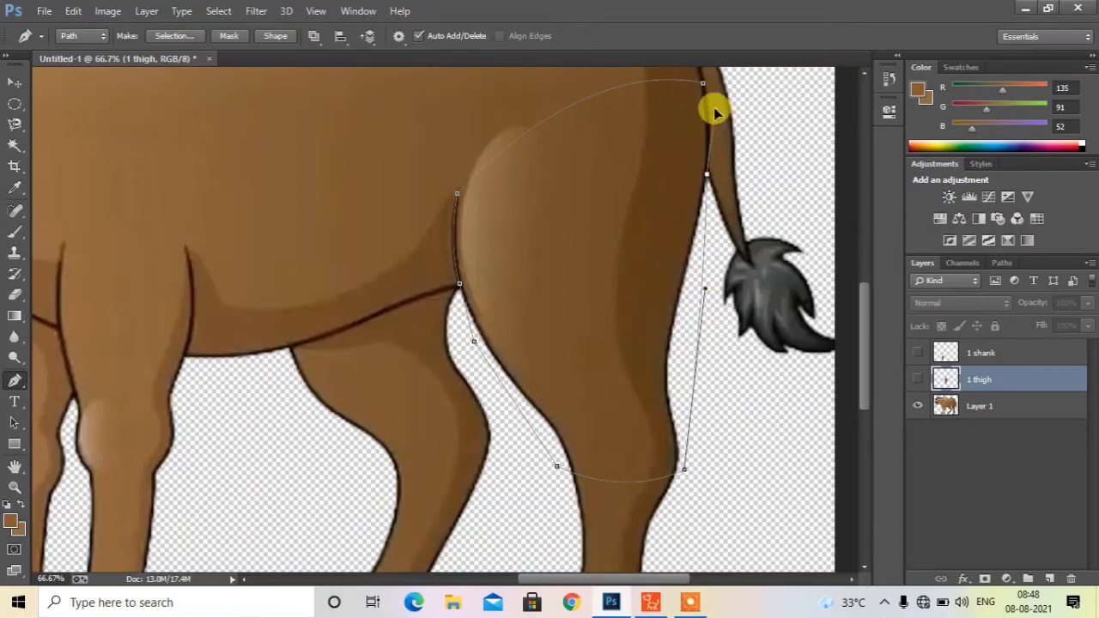
click(703, 83)
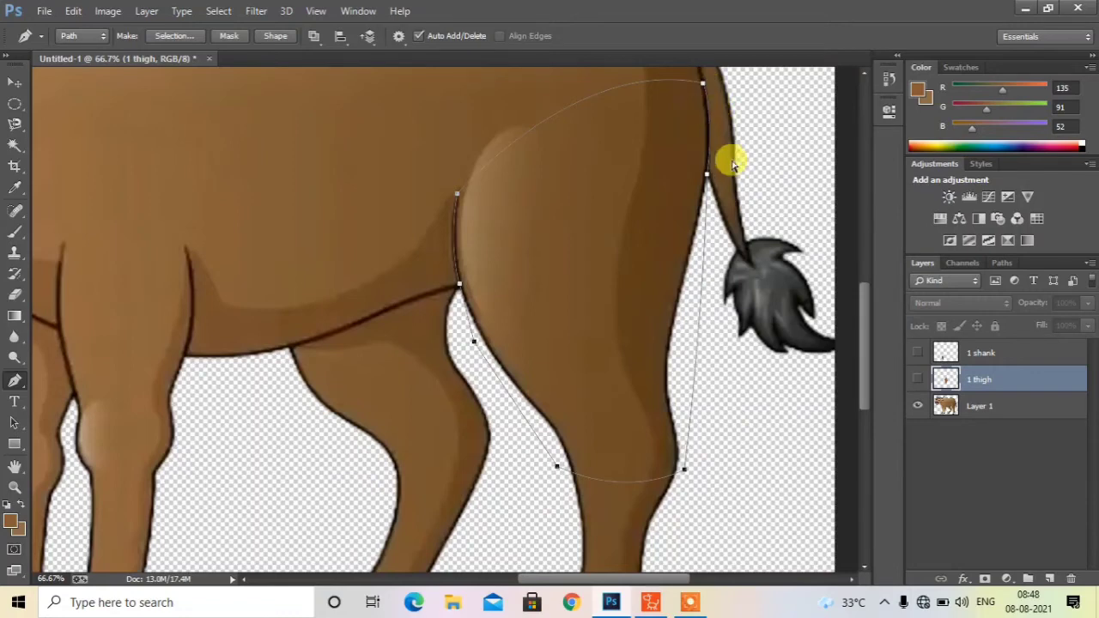
key(ctrl+Return)
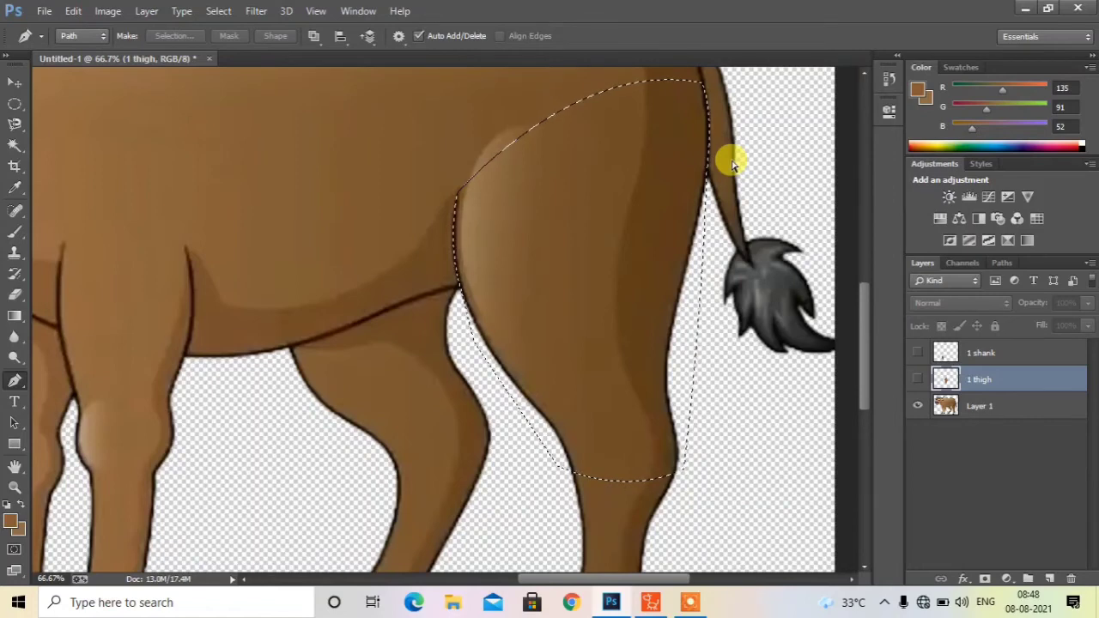
key(ctrl+d)
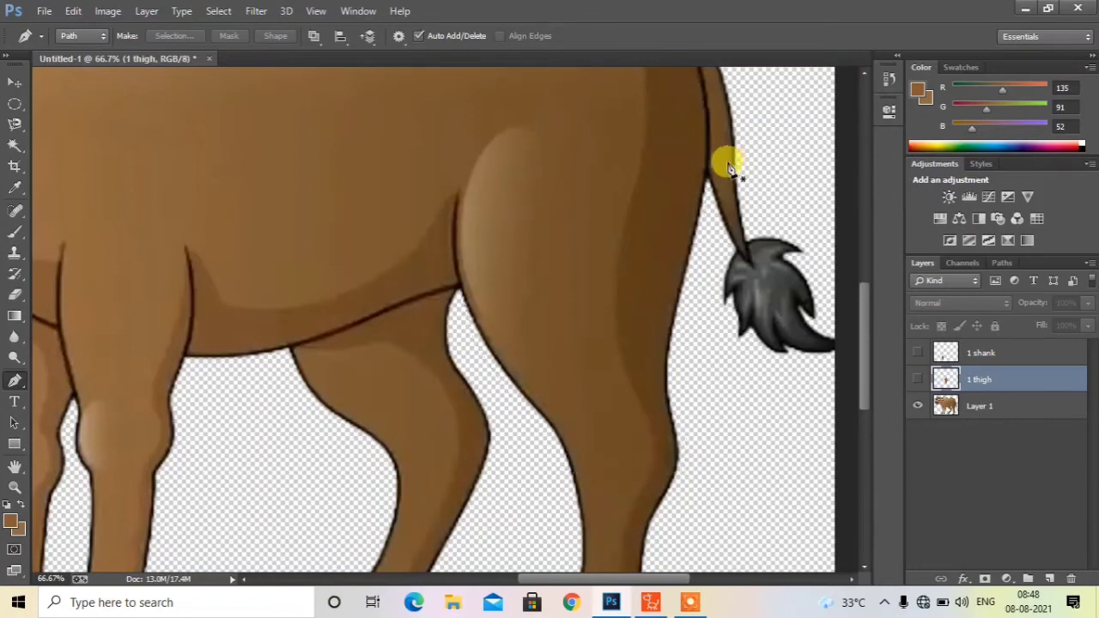
click(1049, 579)
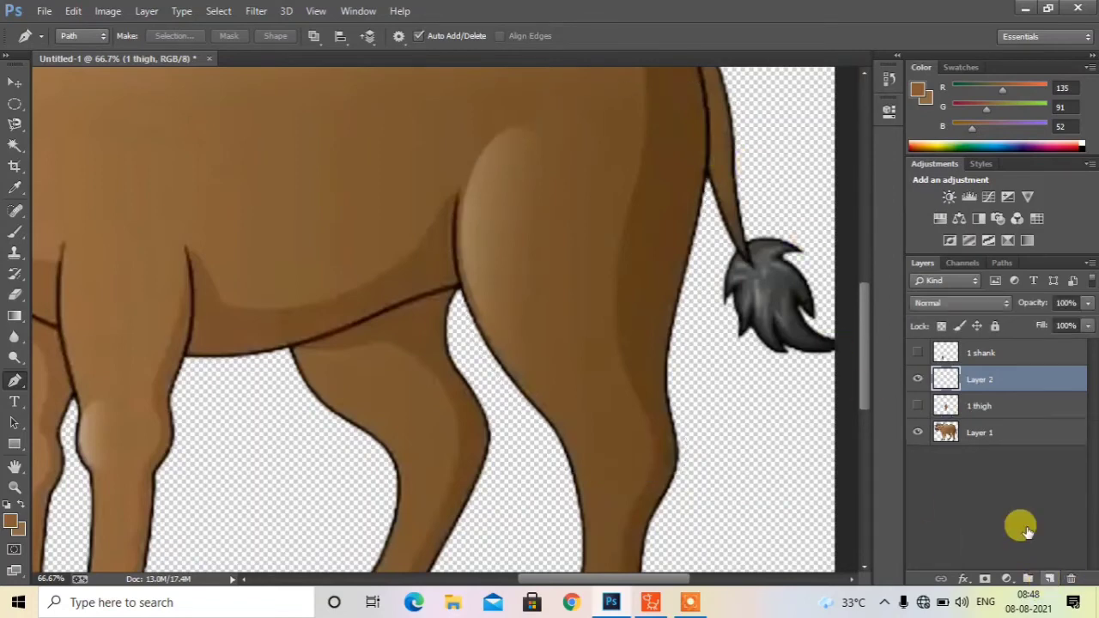
double_click(979, 380)
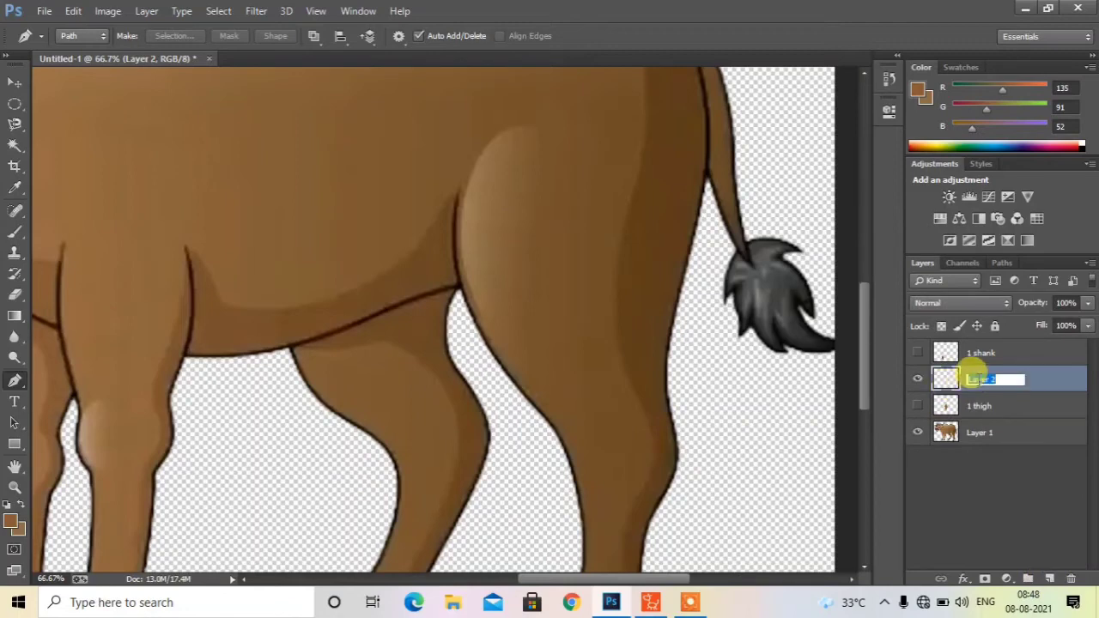
text(4 thigh)
key(Return)
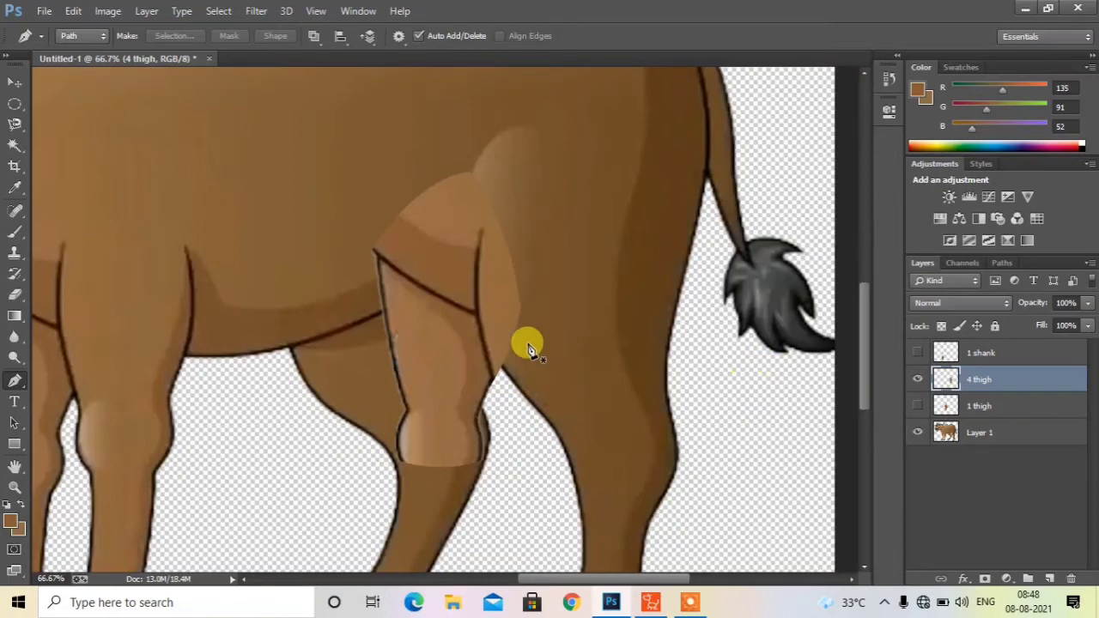
key(ctrl+z)
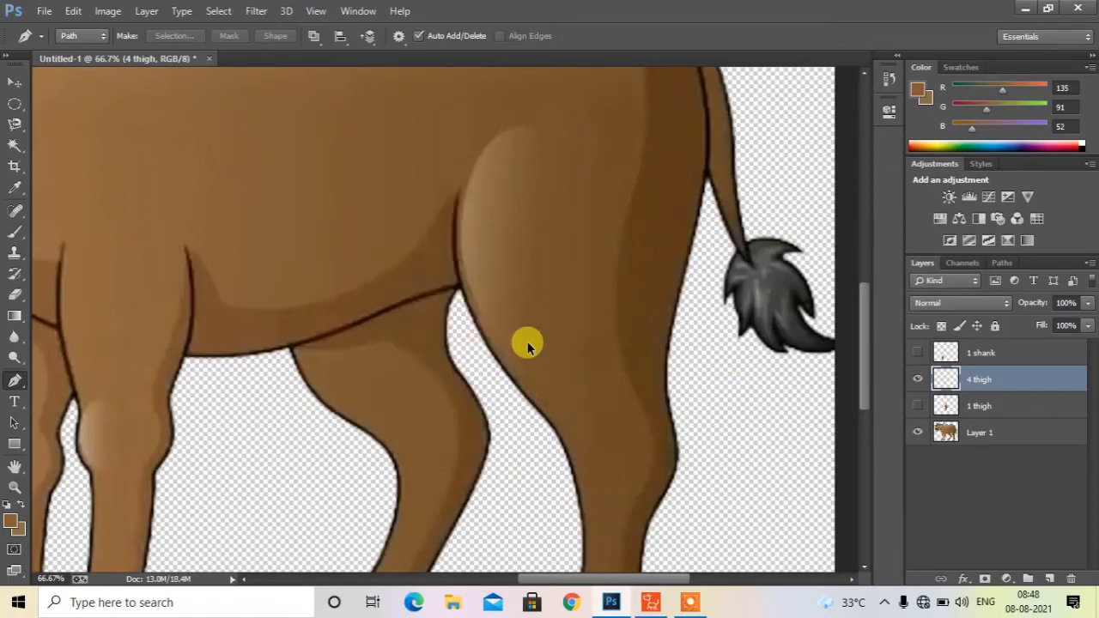
key(ctrl+alt+z)
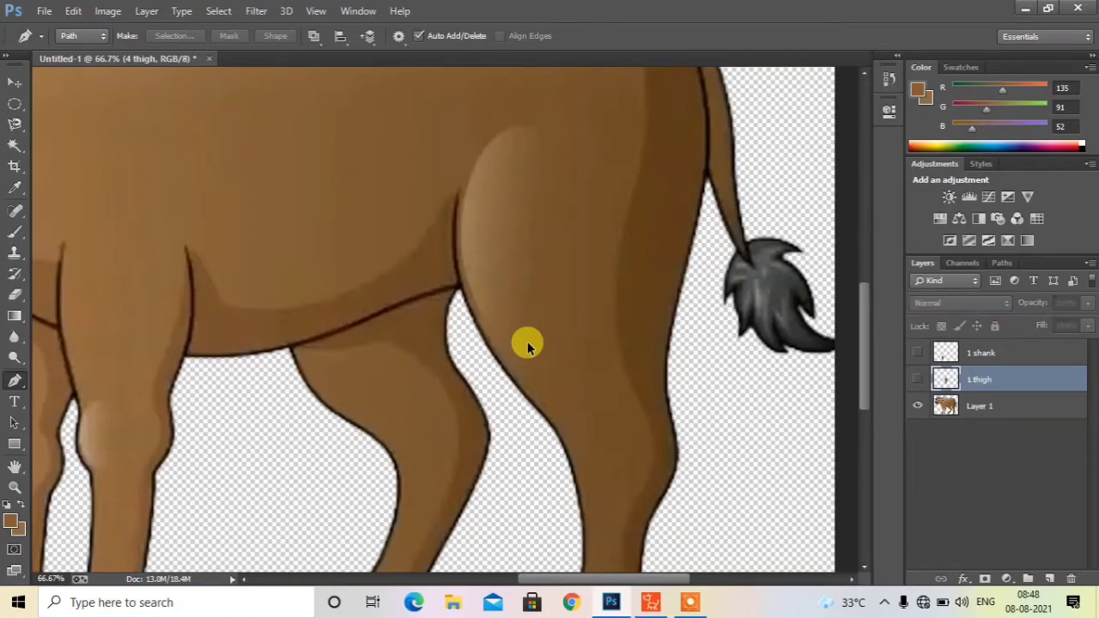
key(ctrl+alt+z)
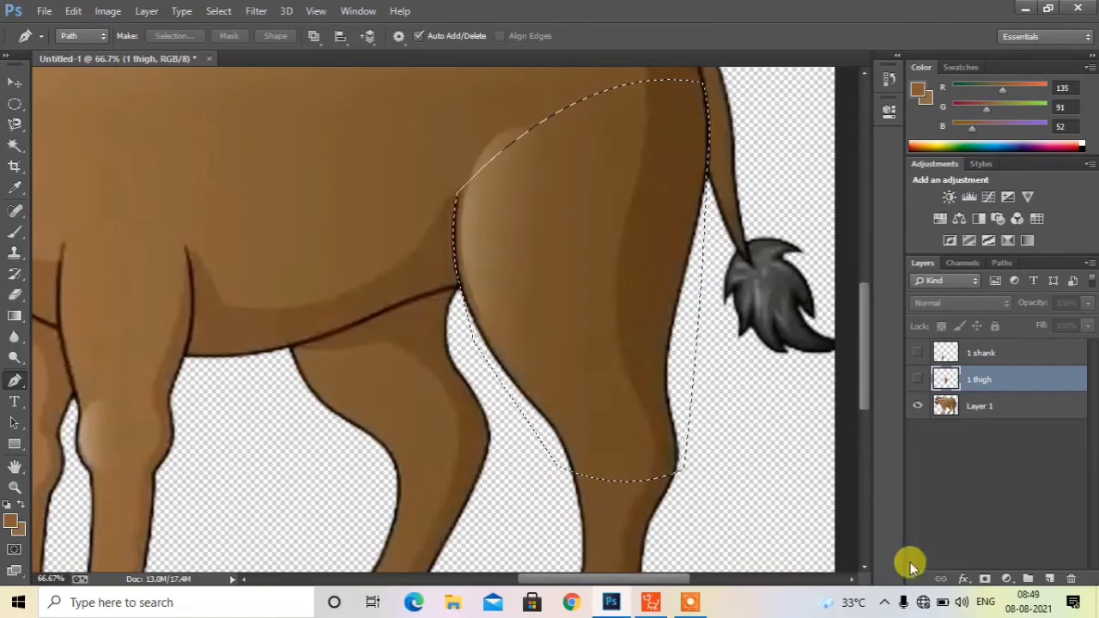
Step: Add a new layer above "1 thigh" and, with Layer 1 hidden, try to paste the hind thigh into it
click(1049, 579)
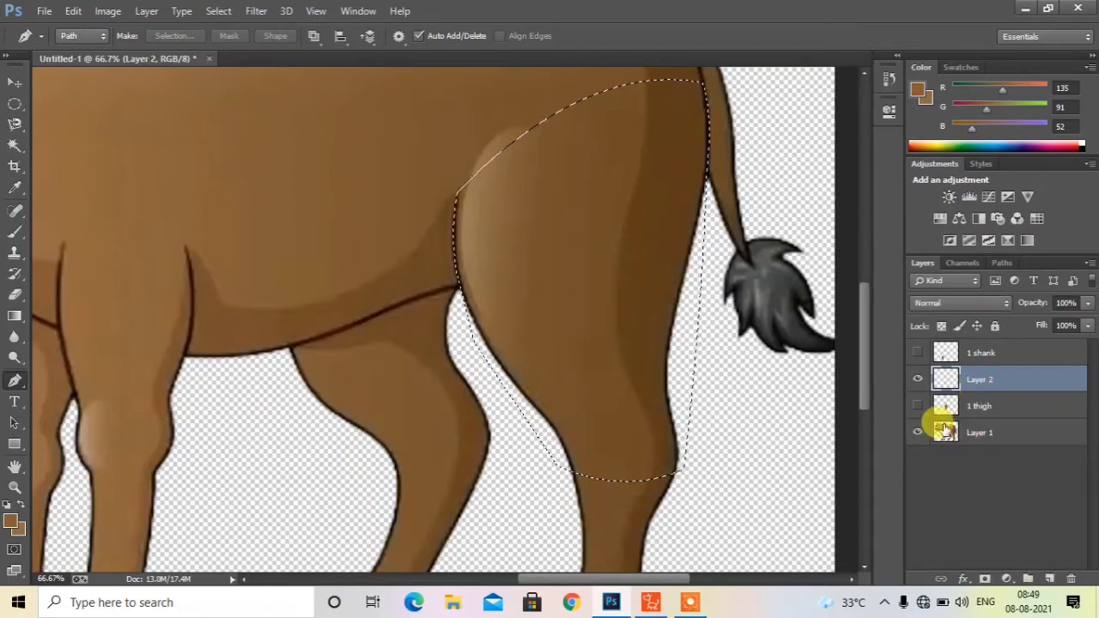
click(917, 431)
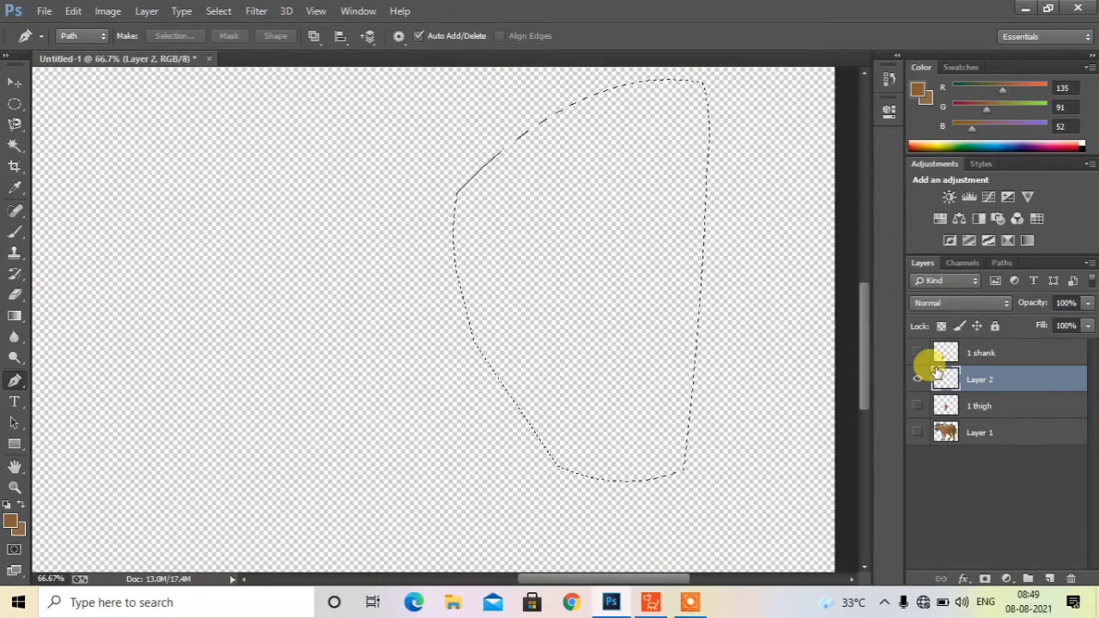
key(ctrl+v)
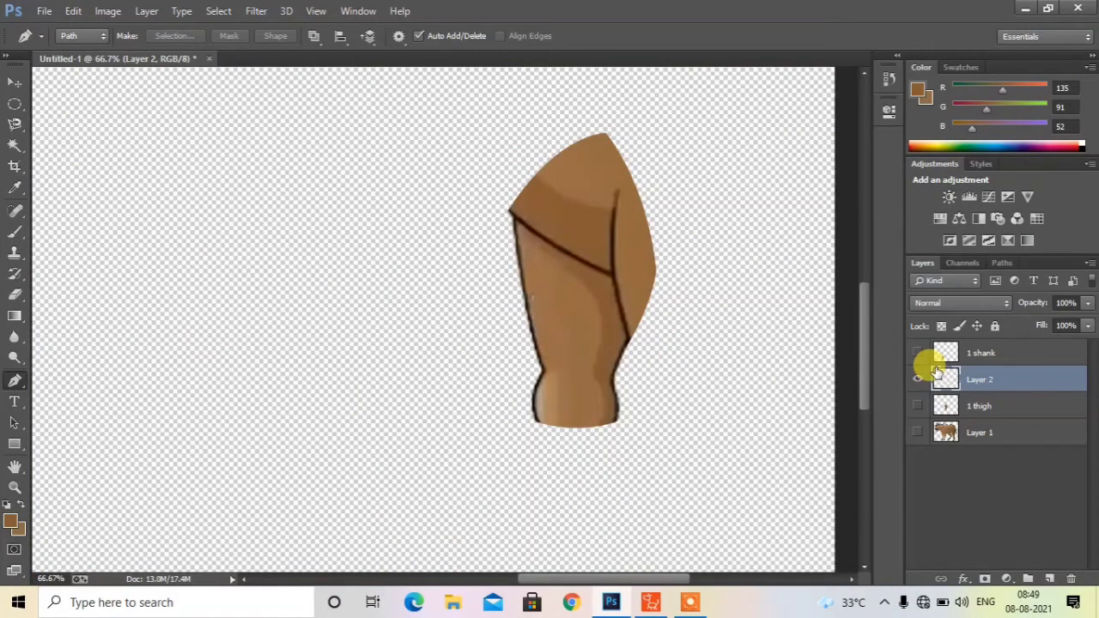
key(ctrl+z)
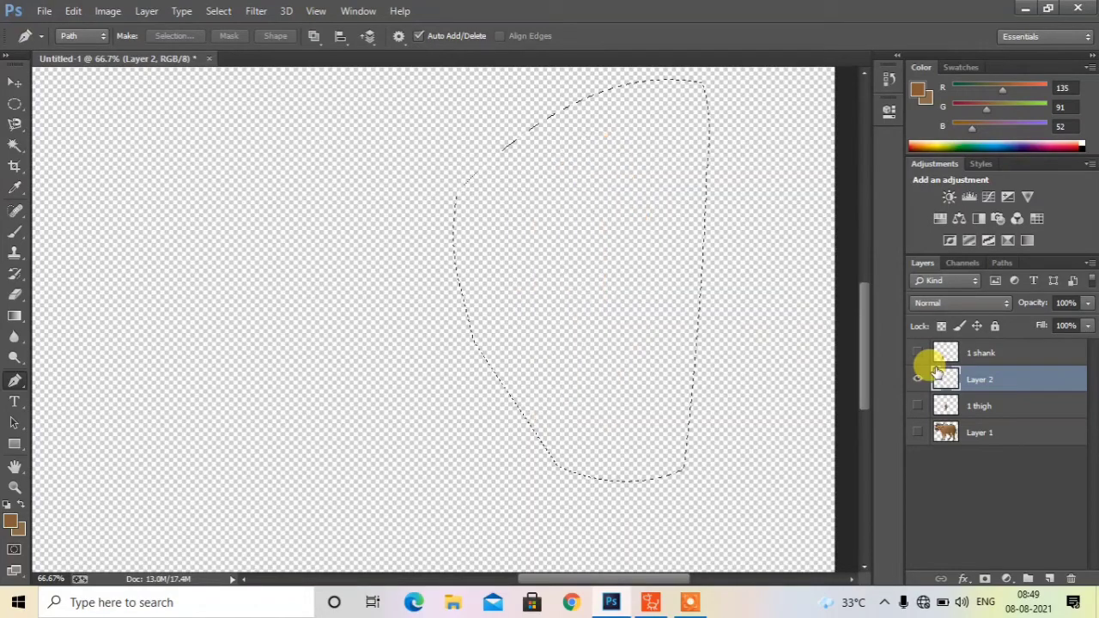
Step: Copy the selected near hind thigh from Layer 1, paste it onto Layer 2, and check the cutout with Layer 1 hidden
click(970, 438)
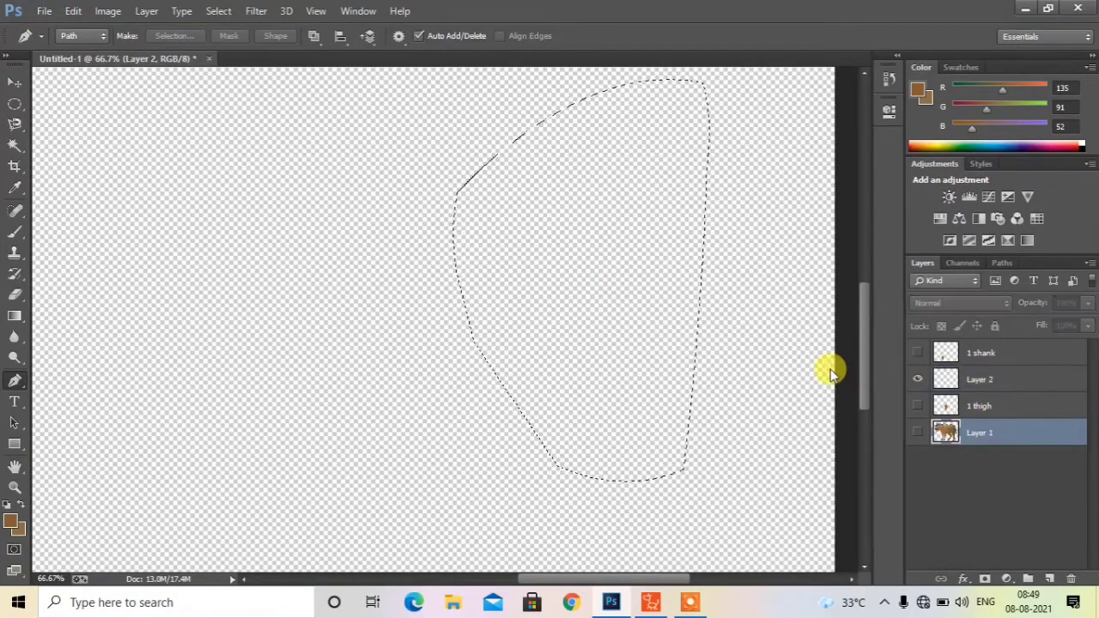
click(916, 433)
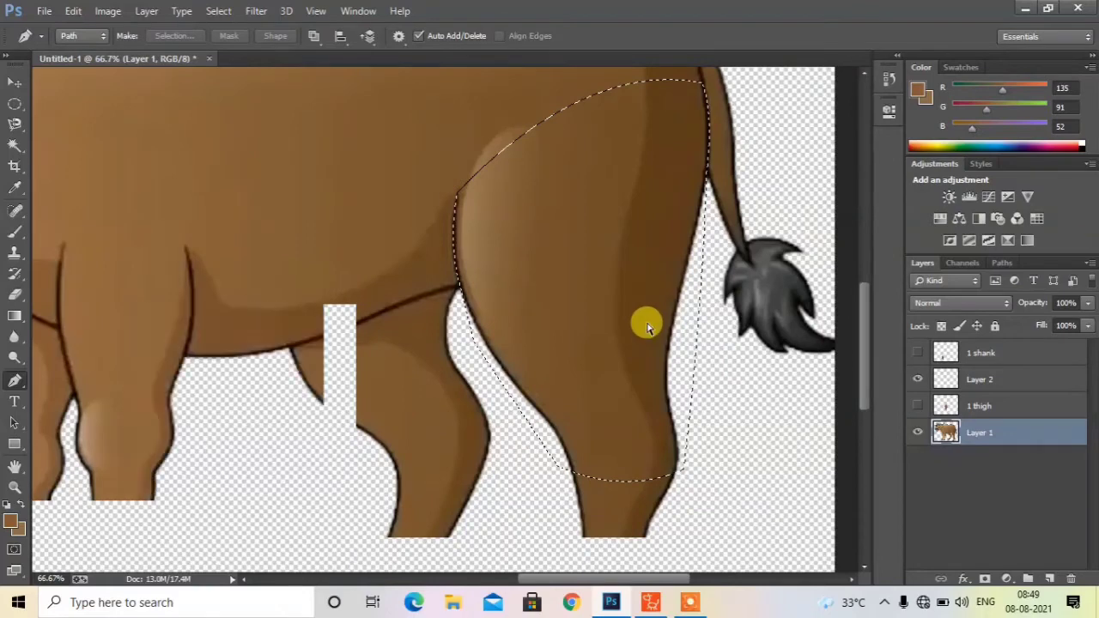
click(1004, 375)
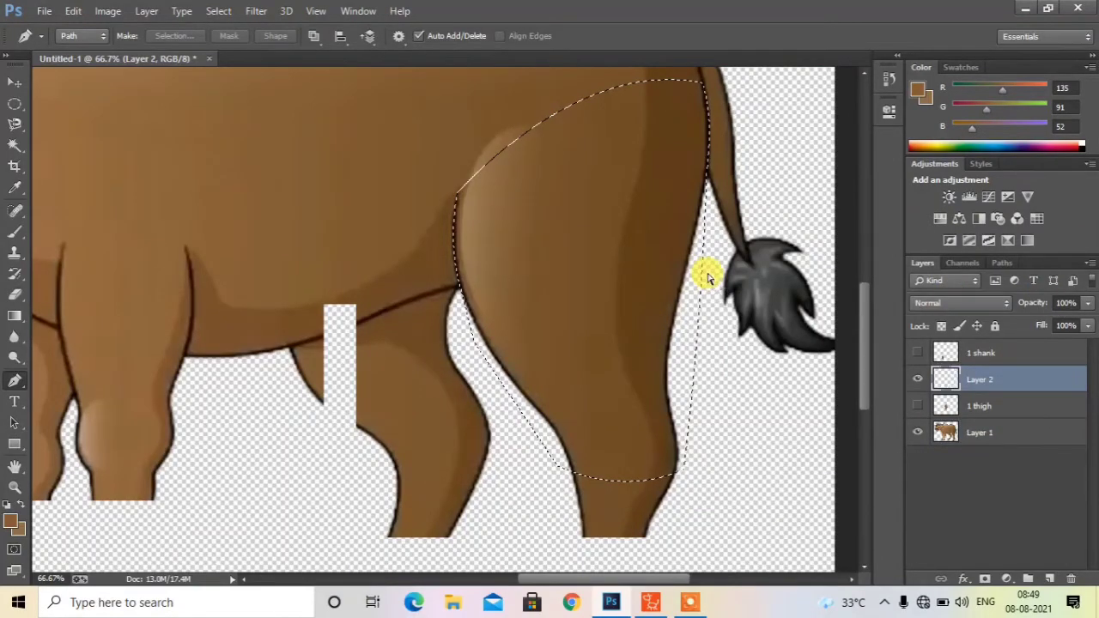
key(ctrl+d)
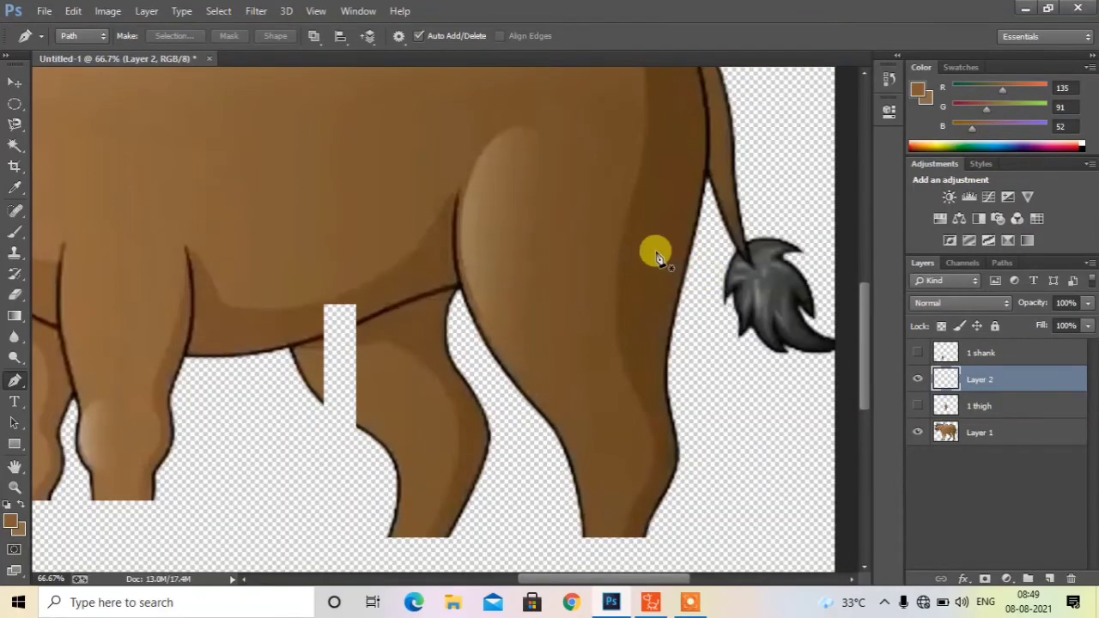
scroll(881, 357, down, 1)
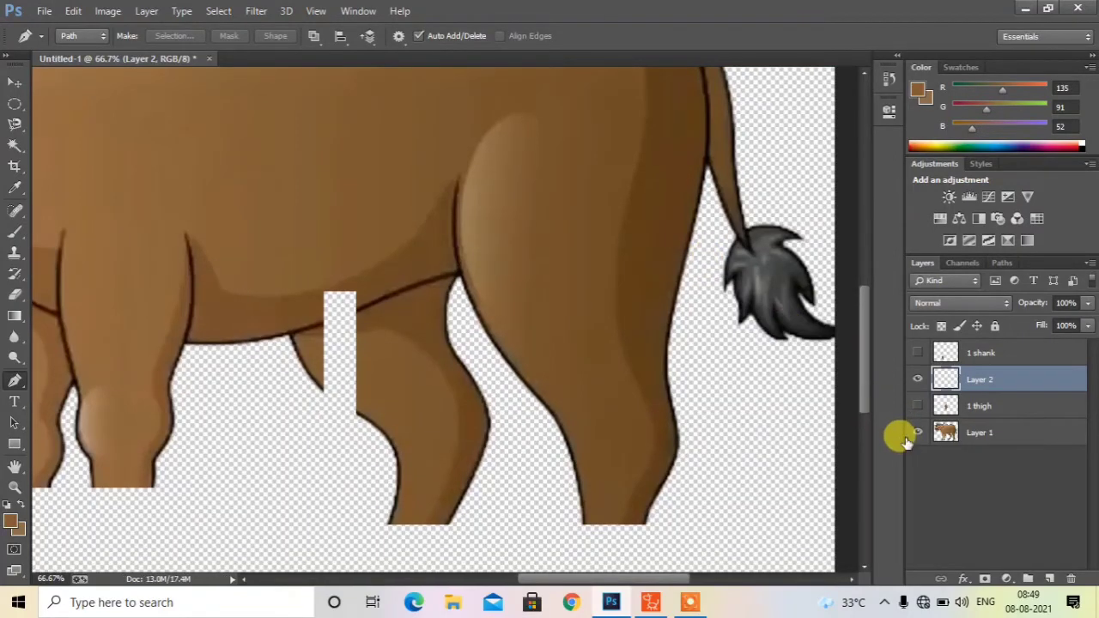
click(916, 433)
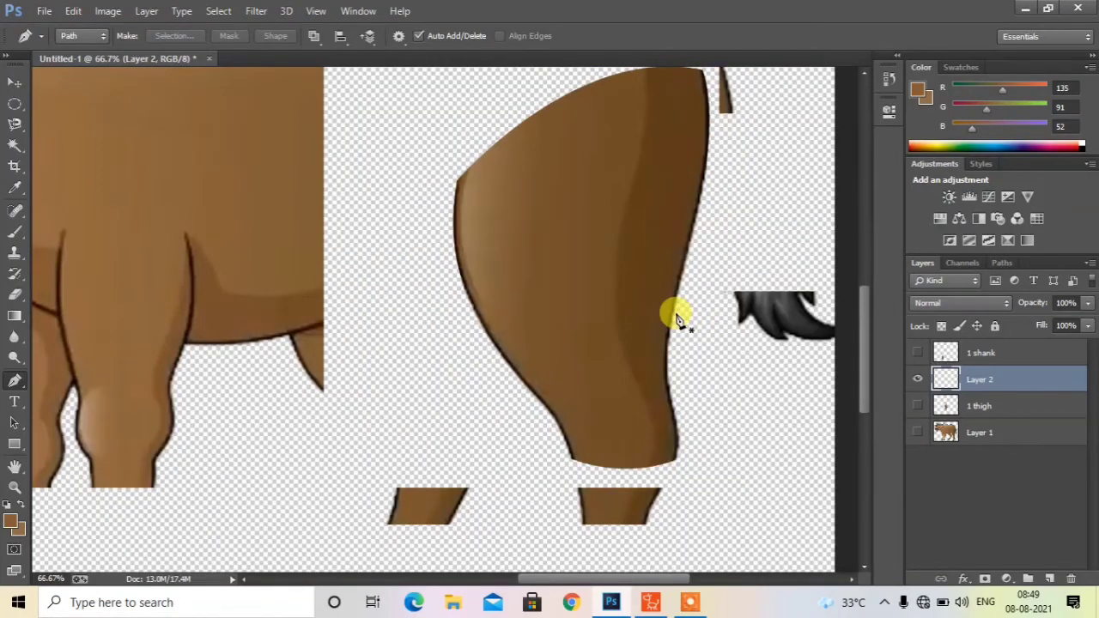
scroll(681, 314, down, 2)
scroll(686, 309, up, 4)
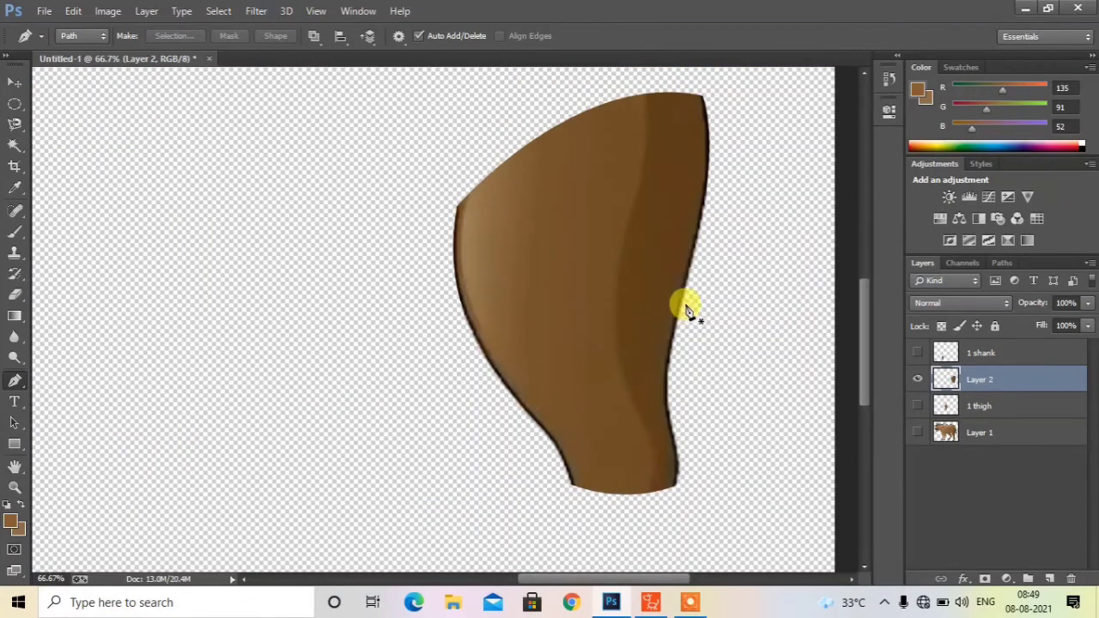
Step: Hide Layer 2 with the hind thigh cutout and show Layer 1 with the full buffalo
click(915, 377)
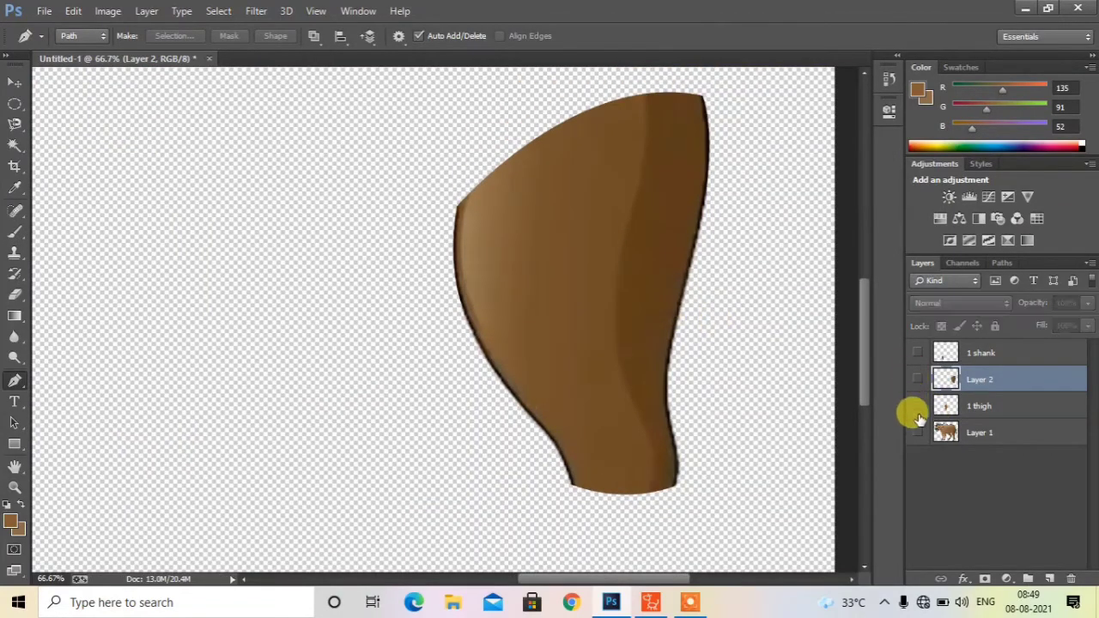
click(917, 408)
click(917, 433)
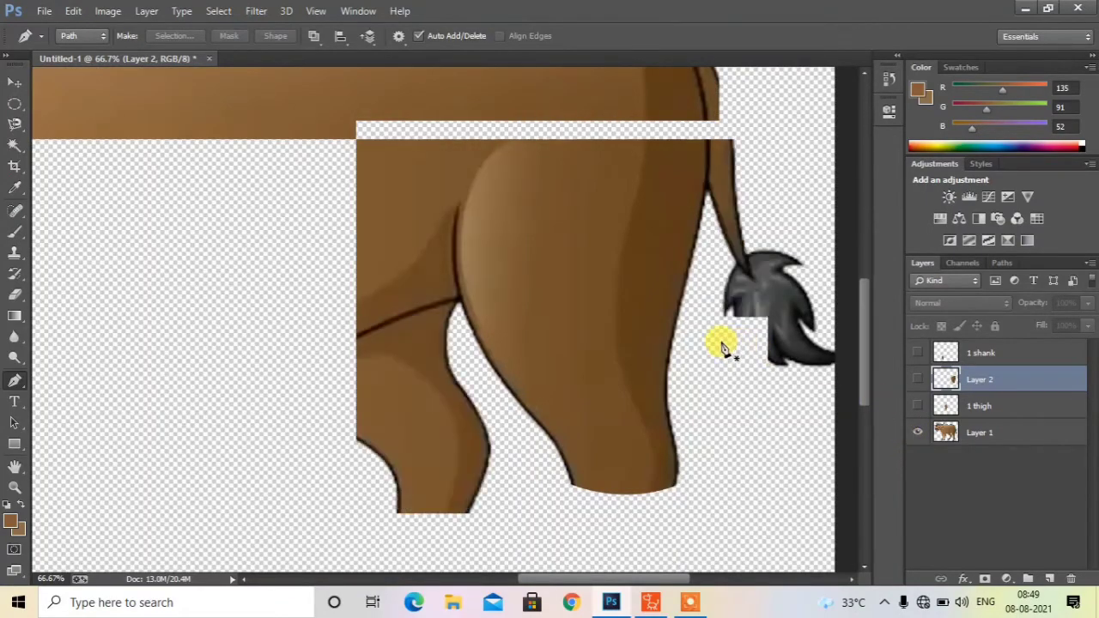
scroll(724, 292, down, 2)
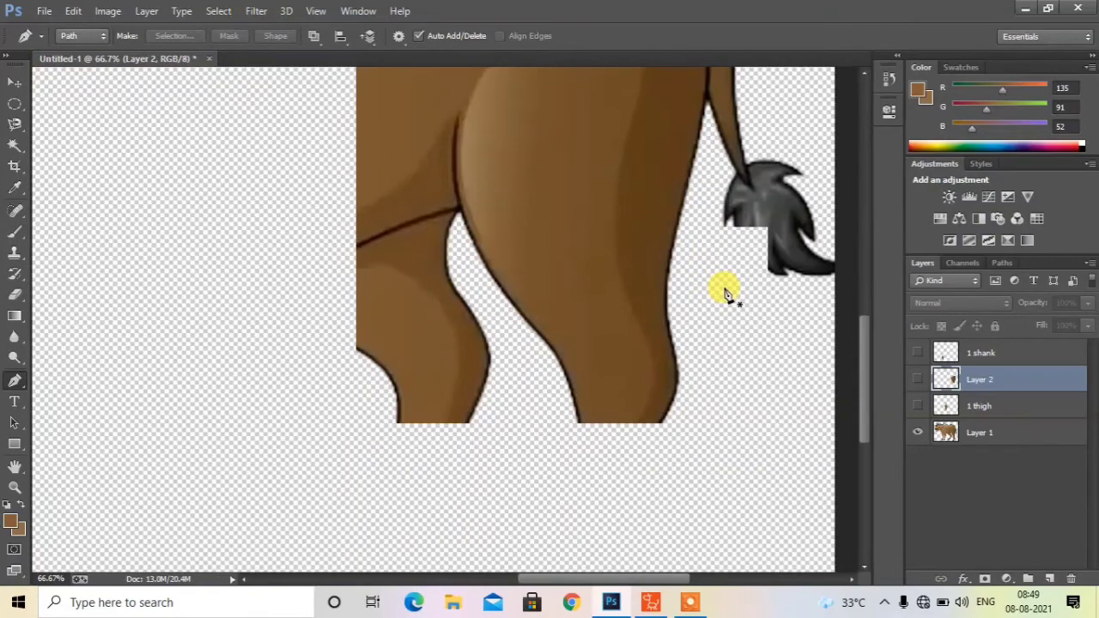
scroll(724, 292, down, 2)
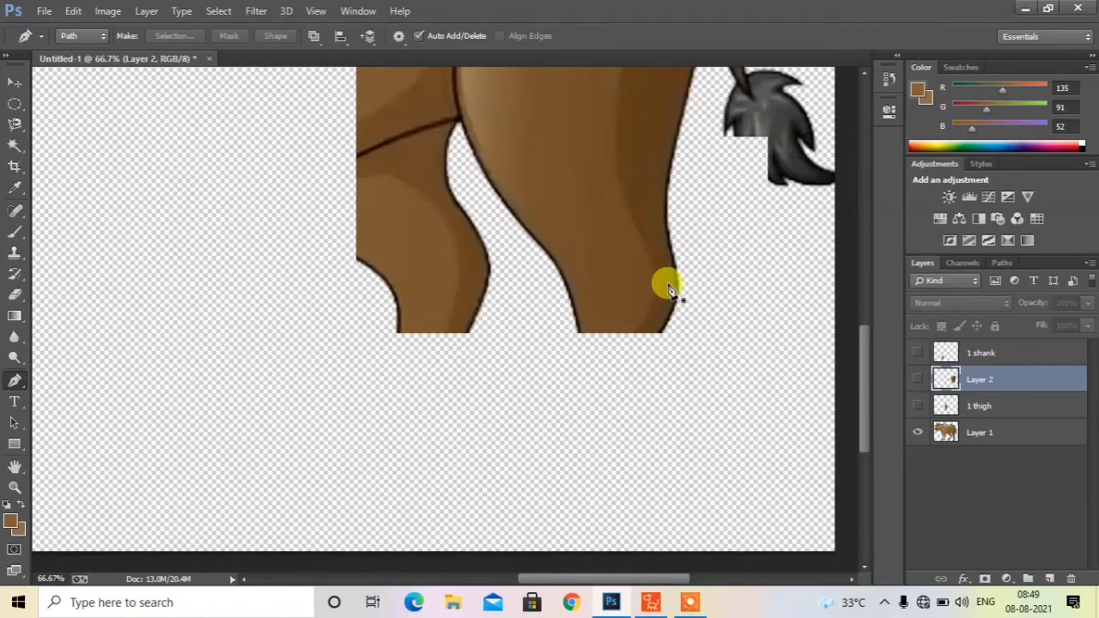
key(ctrl+minus)
key(ctrl+minus)
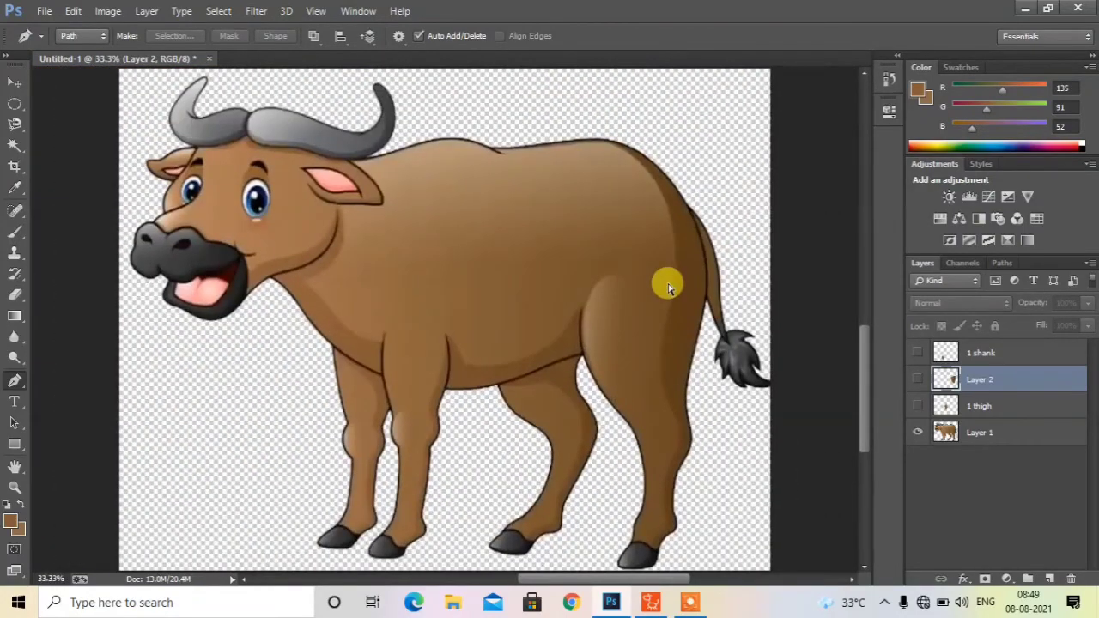
key(ctrl+plus)
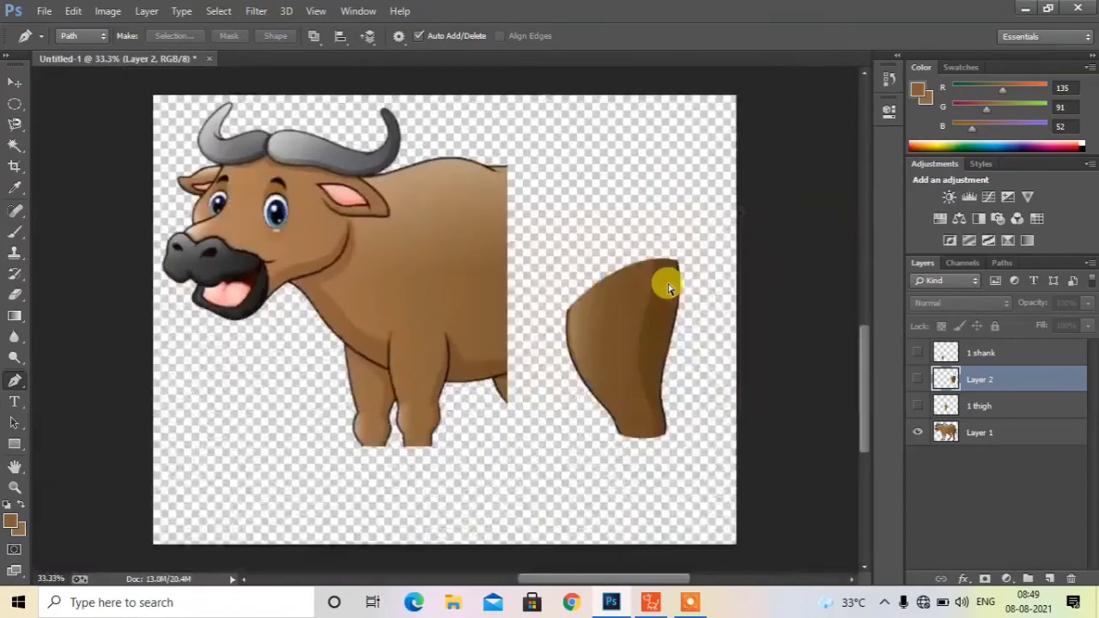
key(ctrl+minus)
key(ctrl+plus)
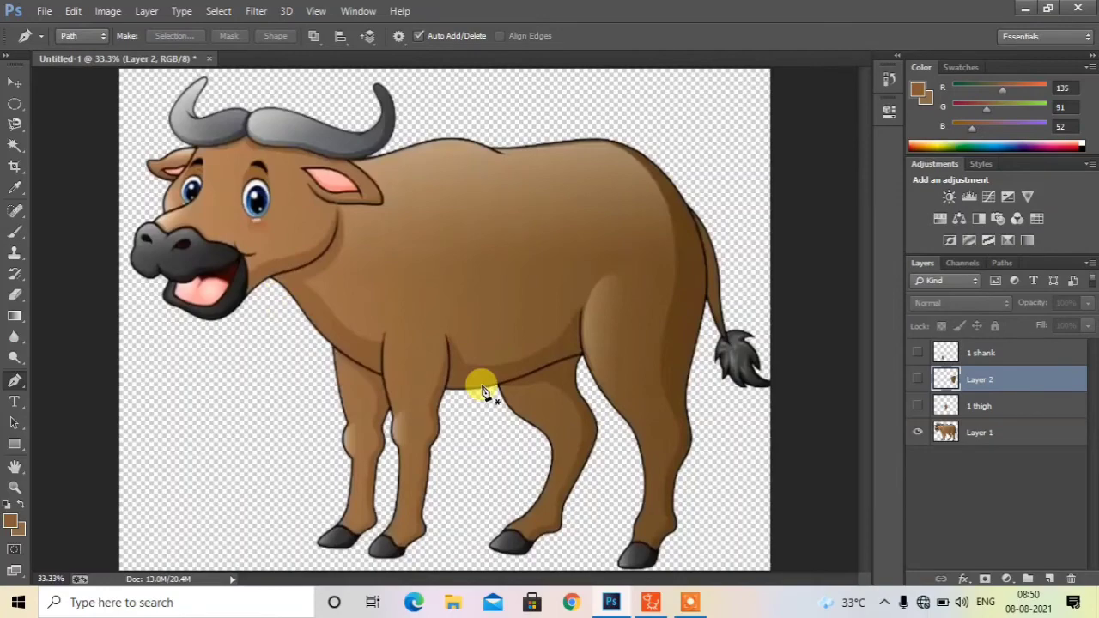
Step: On Layer 1, trace the body's underside with the Pen tool, from the top of the far foreleg along the belly to the near hind leg
scroll(483, 391, up, 2)
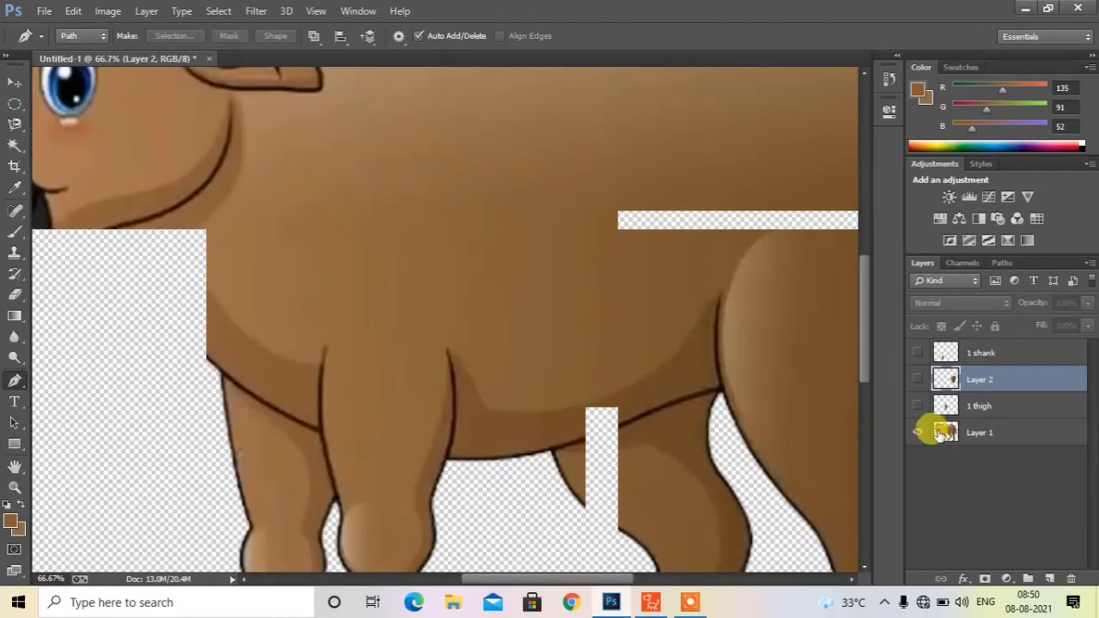
click(925, 438)
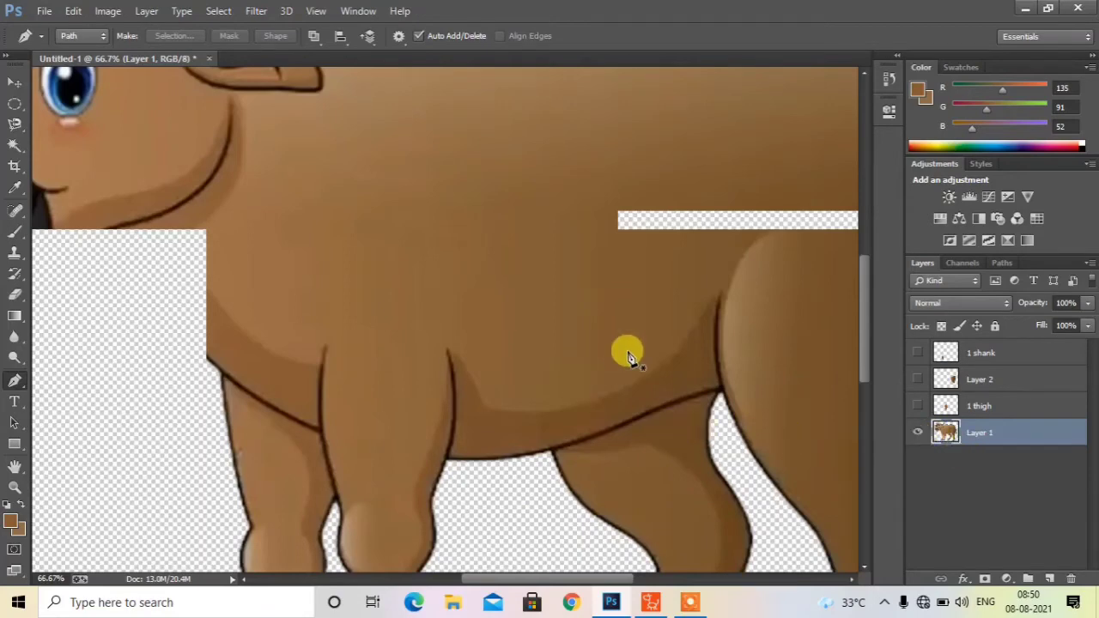
scroll(627, 354, down, 2)
scroll(634, 356, up, 1)
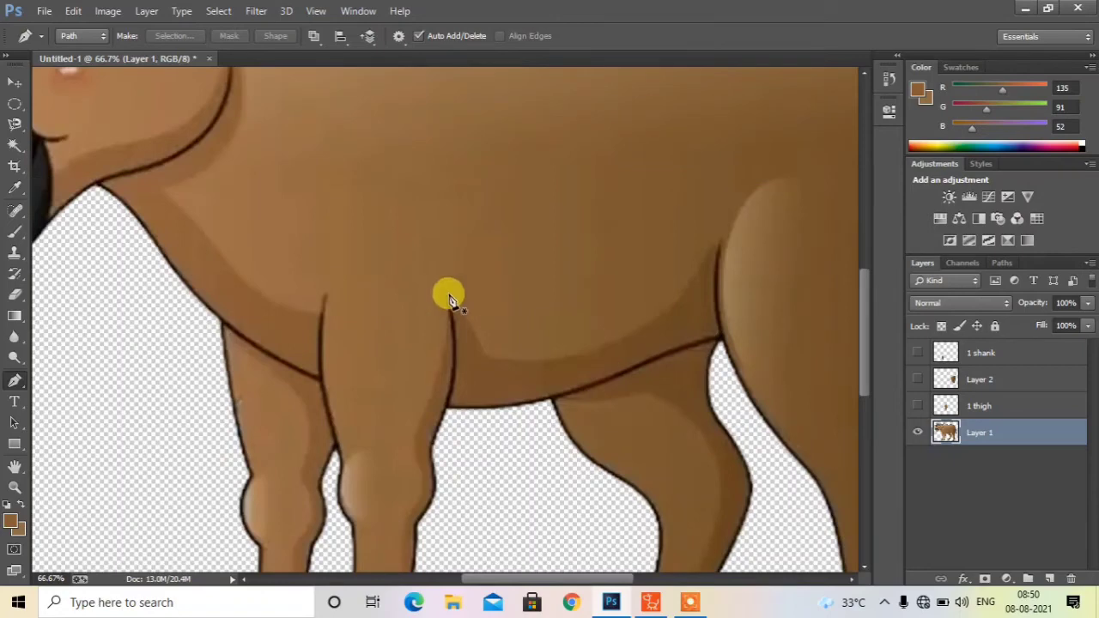
click(221, 326)
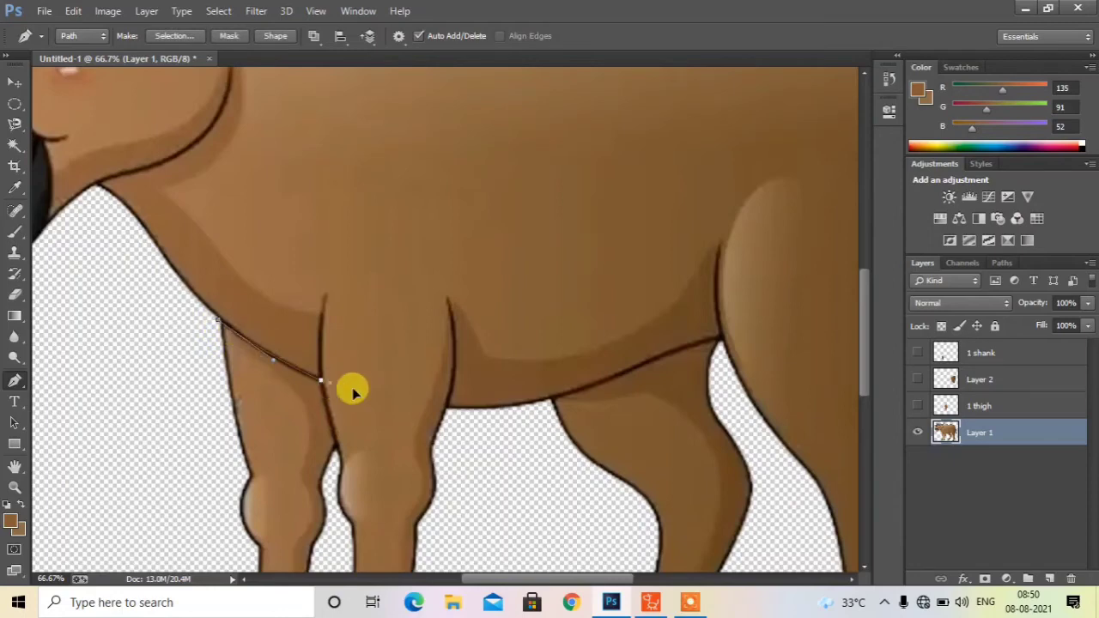
click(446, 408)
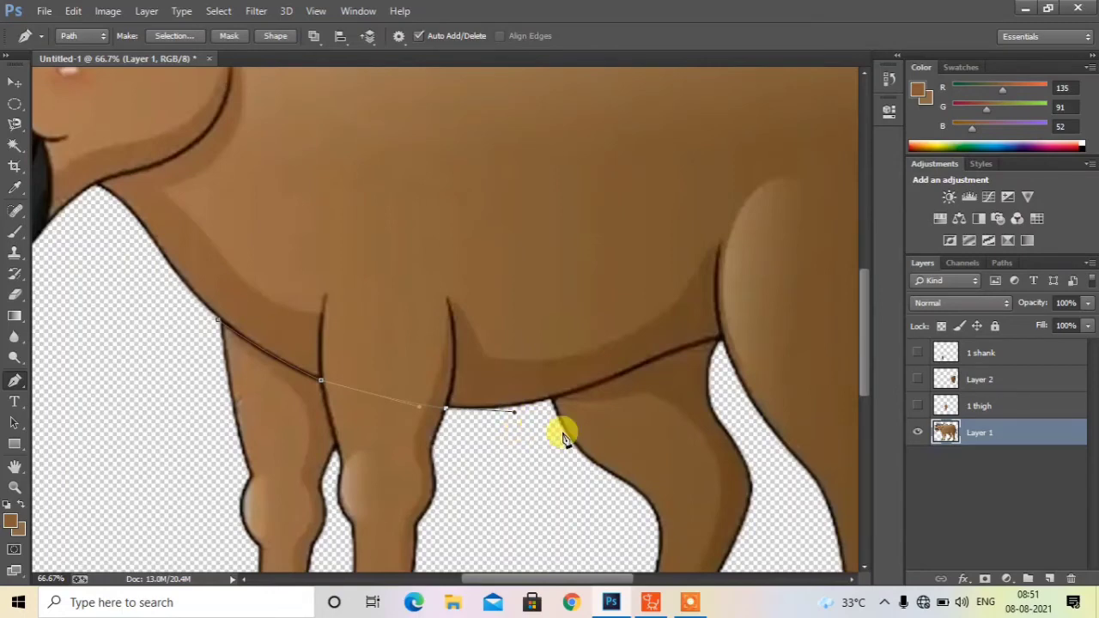
click(596, 389)
click(638, 370)
click(663, 357)
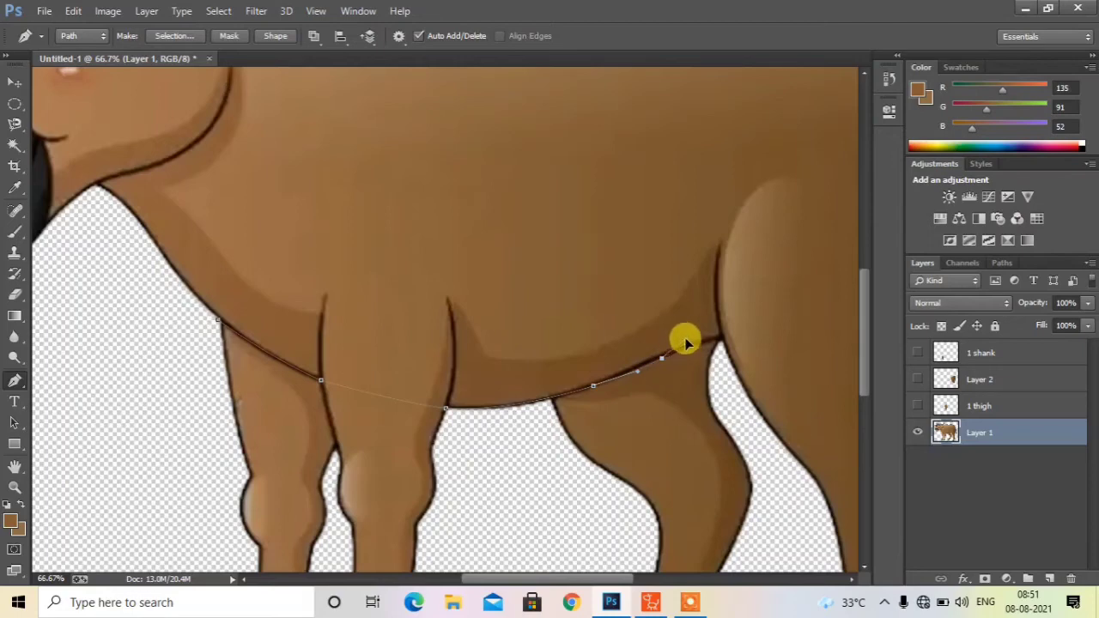
click(685, 341)
click(723, 342)
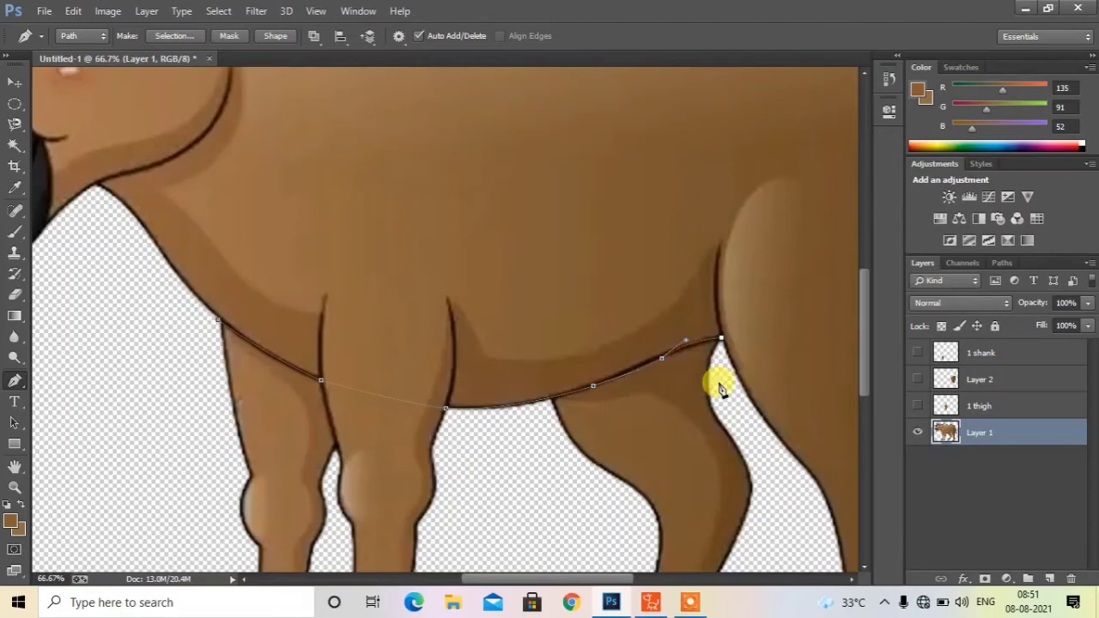
Step: Continue the path with a shallow curve across the near hind thigh to the back edge of the rump
scroll(631, 577, right, 1)
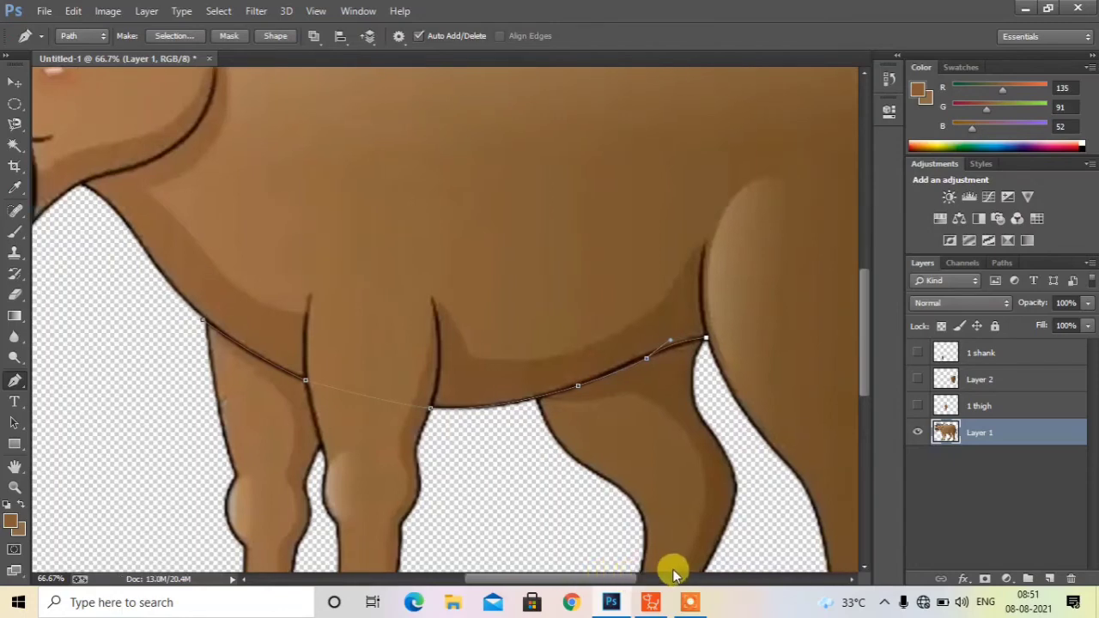
scroll(620, 579, right, 5)
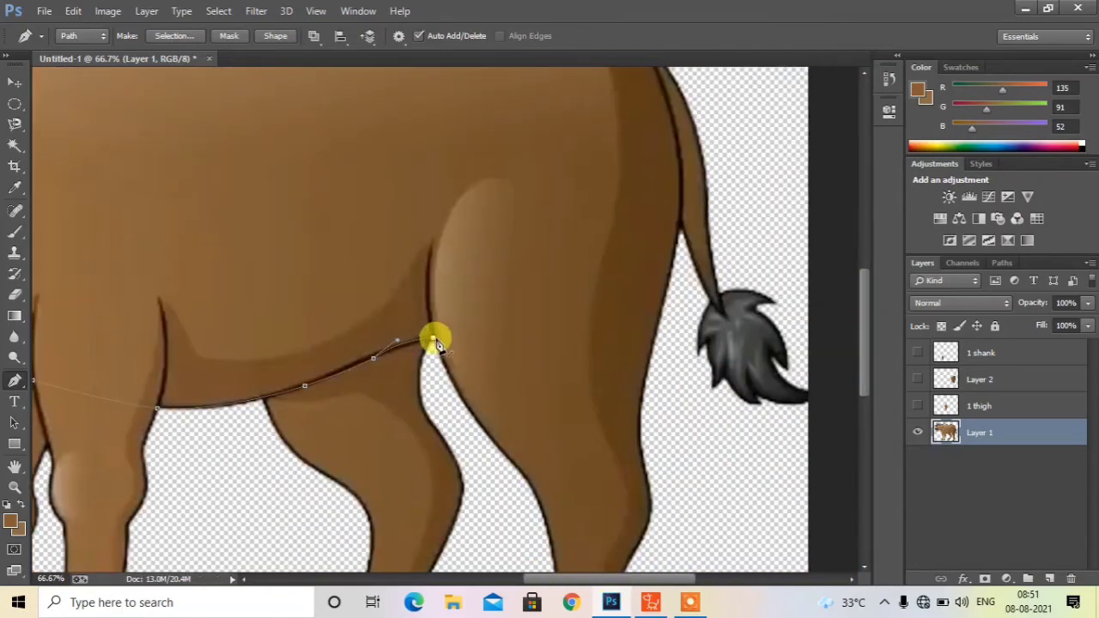
drag(434, 340, 558, 347)
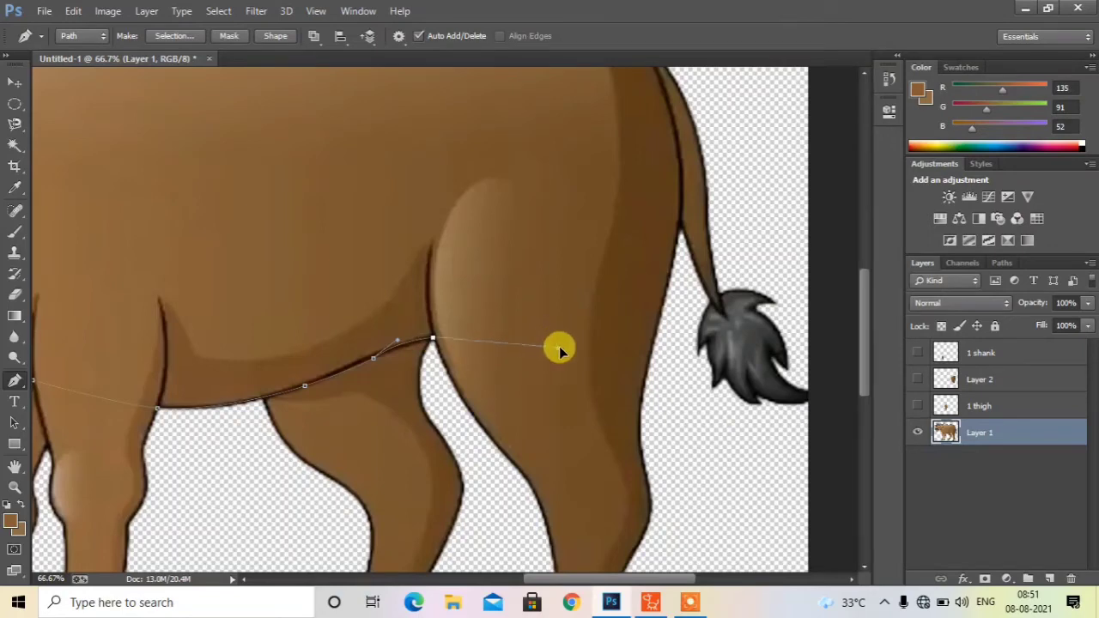
click(657, 326)
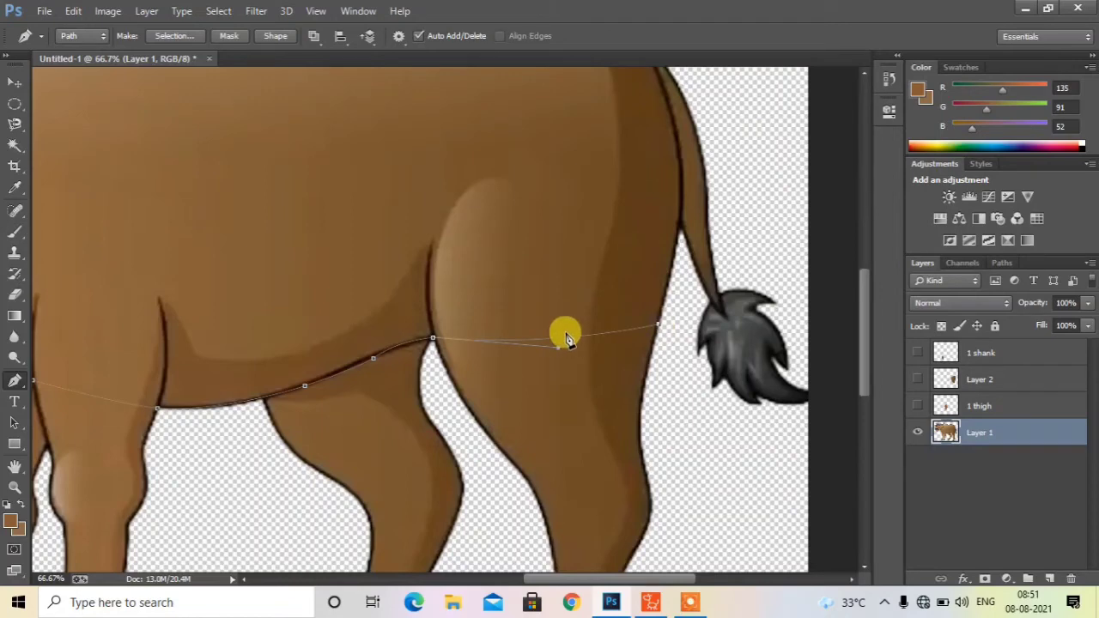
Step: Trace the rump's rear edge upward with the Pen tool, along the inner side of the tail to the tail base
scroll(684, 281, up, 2)
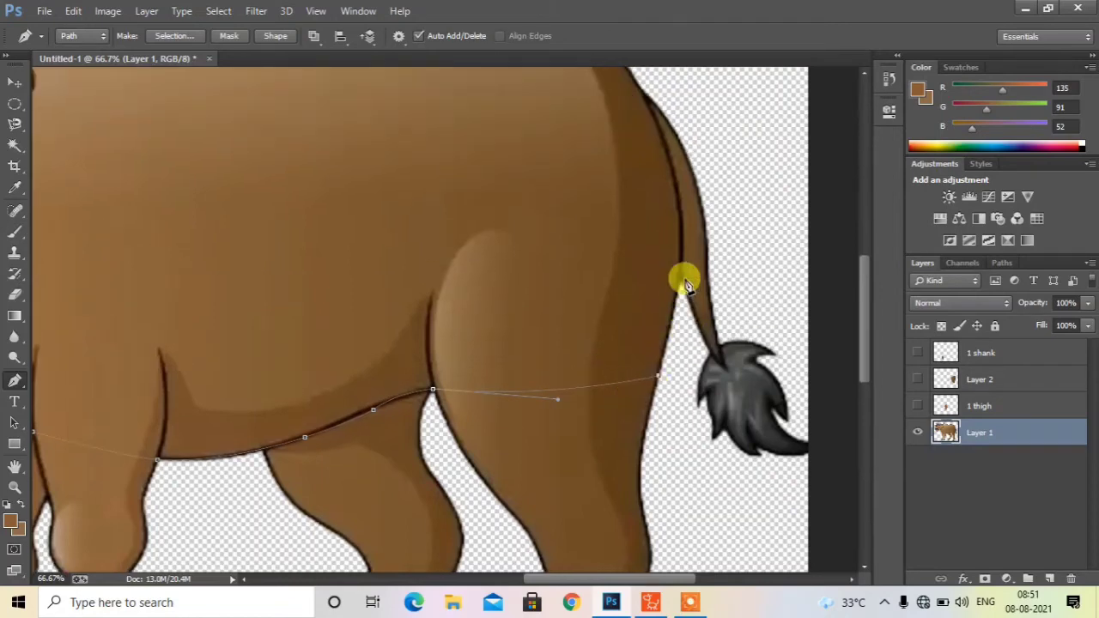
drag(658, 375, 672, 367)
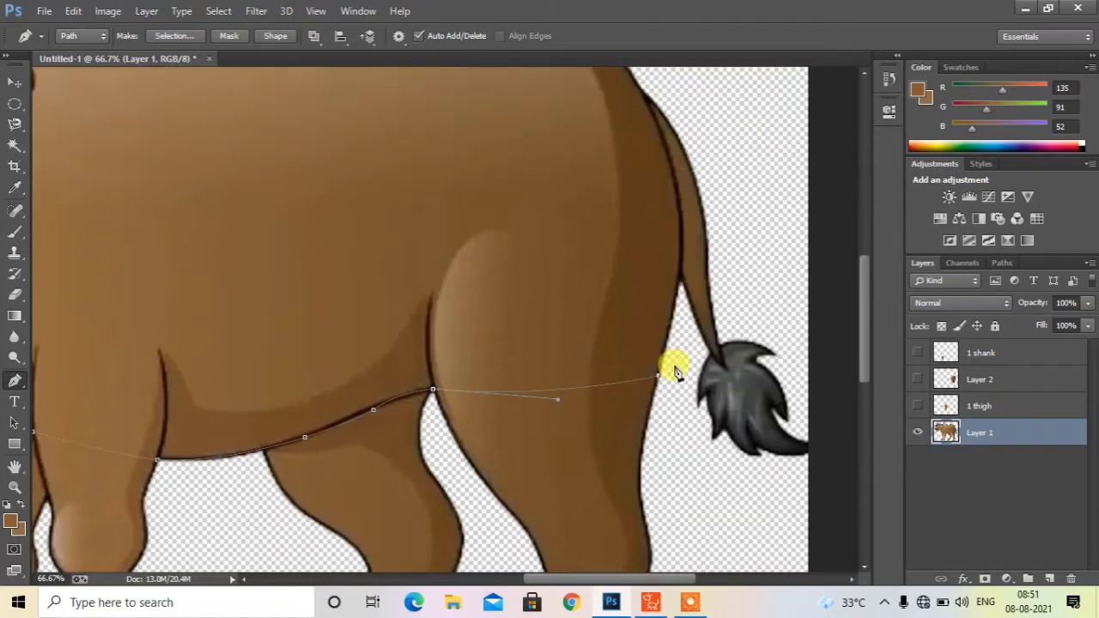
click(679, 278)
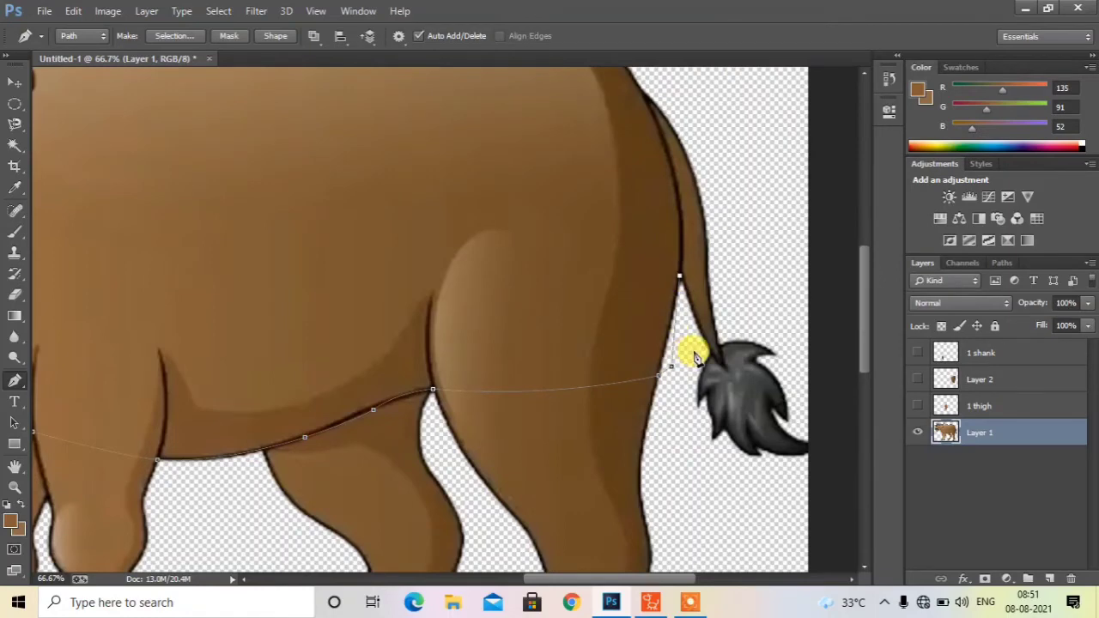
scroll(695, 357, up, 2)
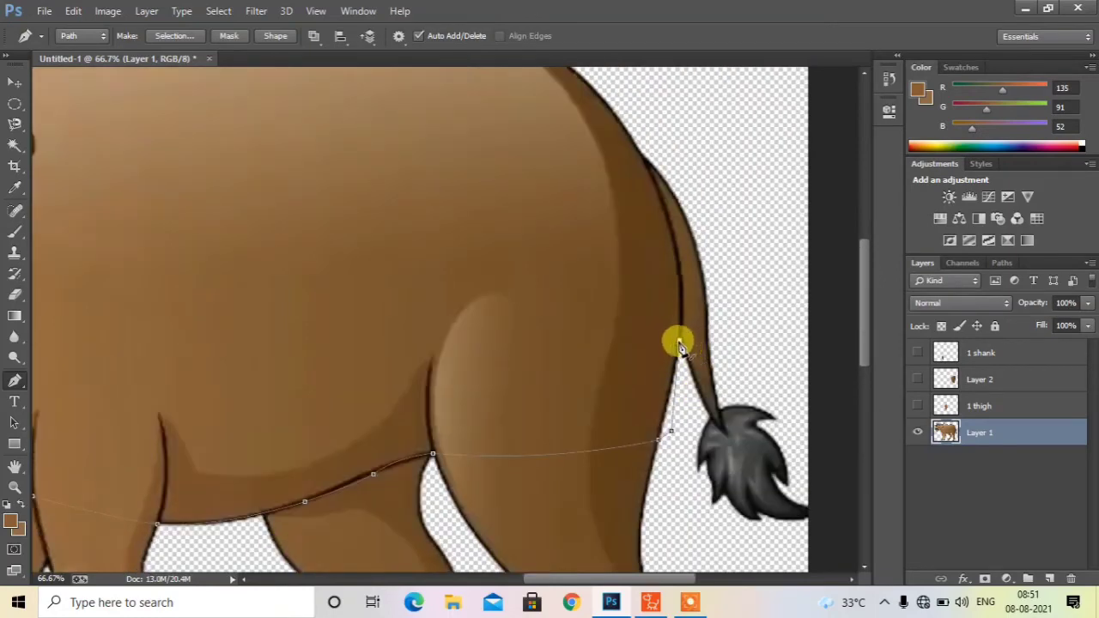
drag(678, 346, 688, 246)
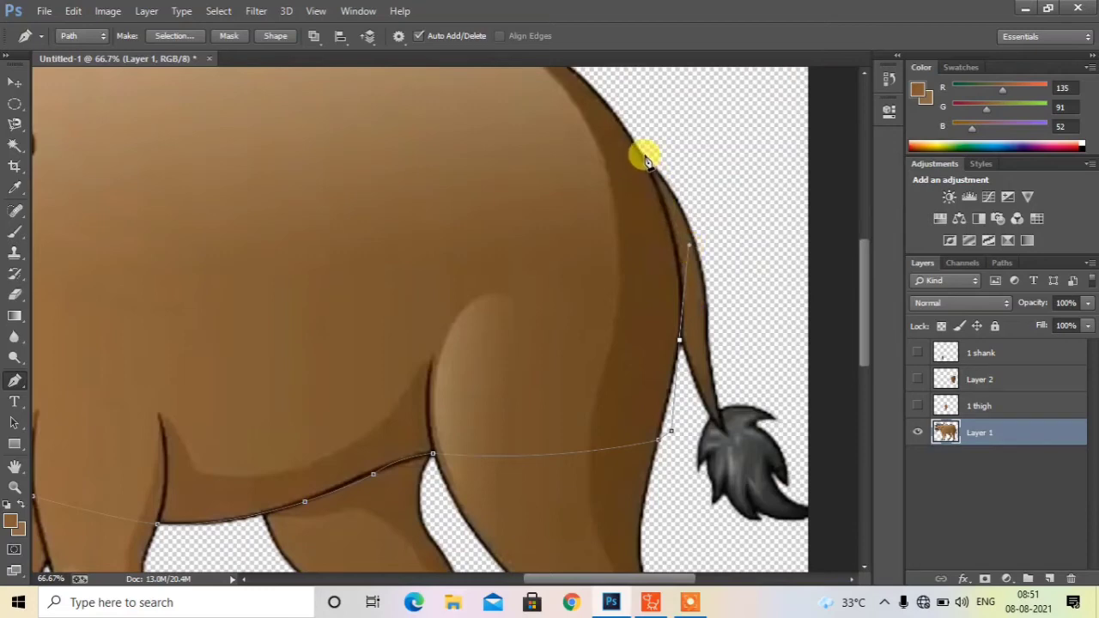
scroll(704, 226, up, 3)
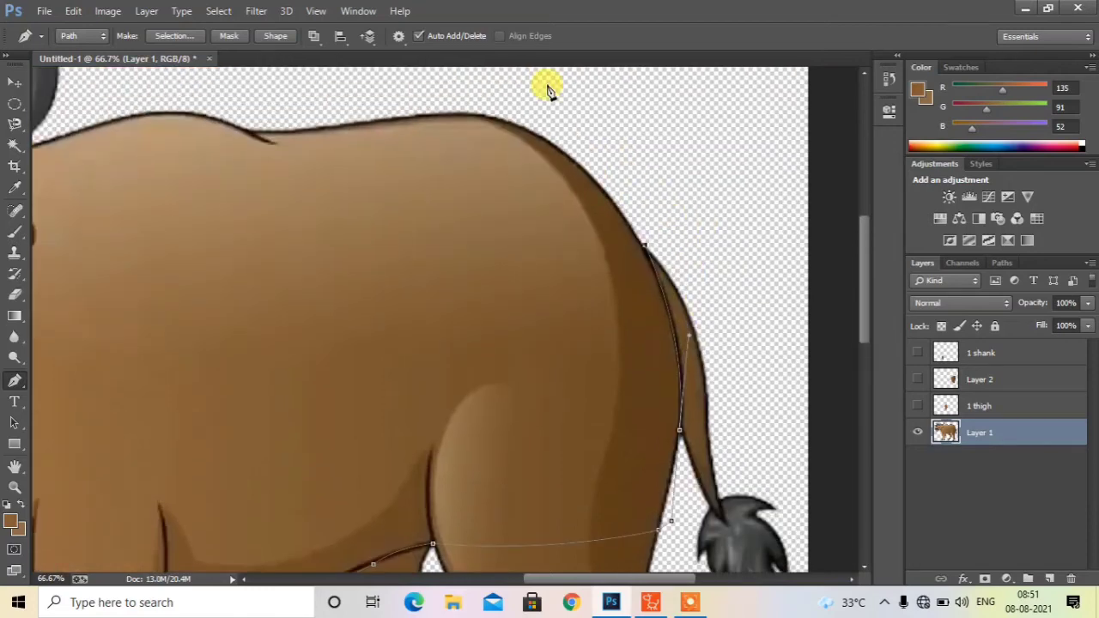
Step: Carry the path from the tail base forward, just outside the outline of the rump and back
click(624, 175)
click(511, 101)
drag(411, 90, 394, 91)
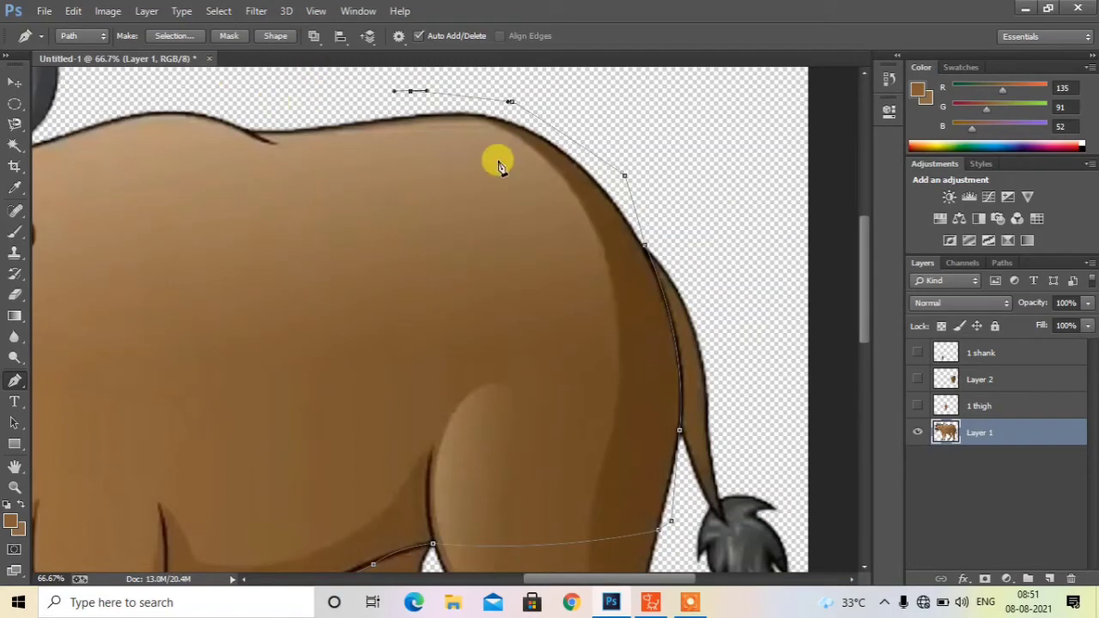
key(ctrl+minus)
key(ctrl+minus)
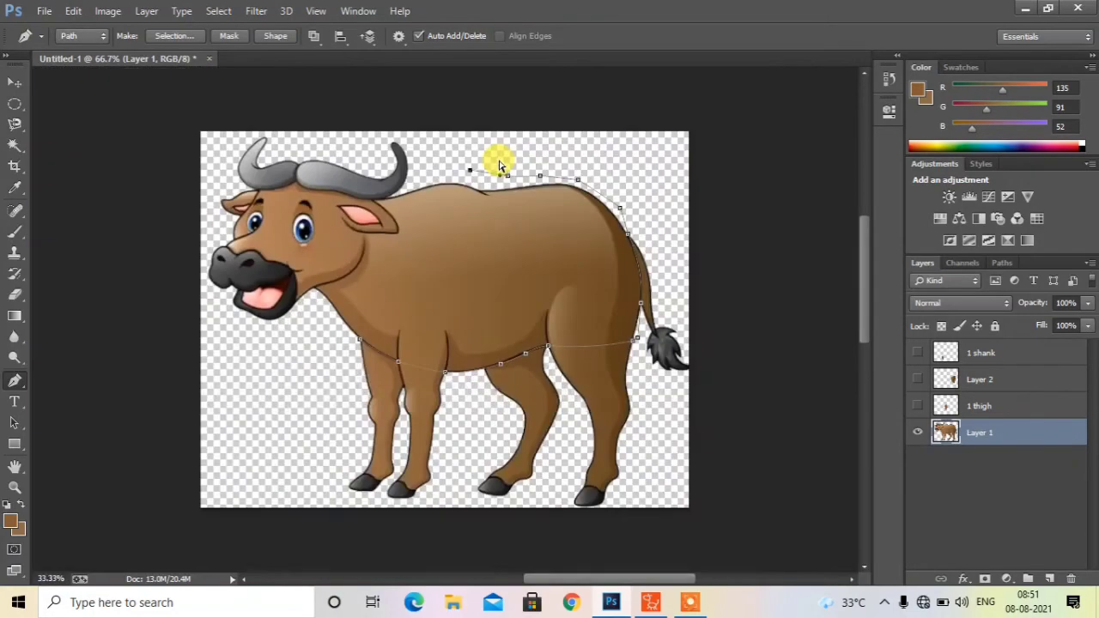
Step: Run the path loosely around the horns and head, close it at the far foreleg, and turn it into a selection
click(421, 118)
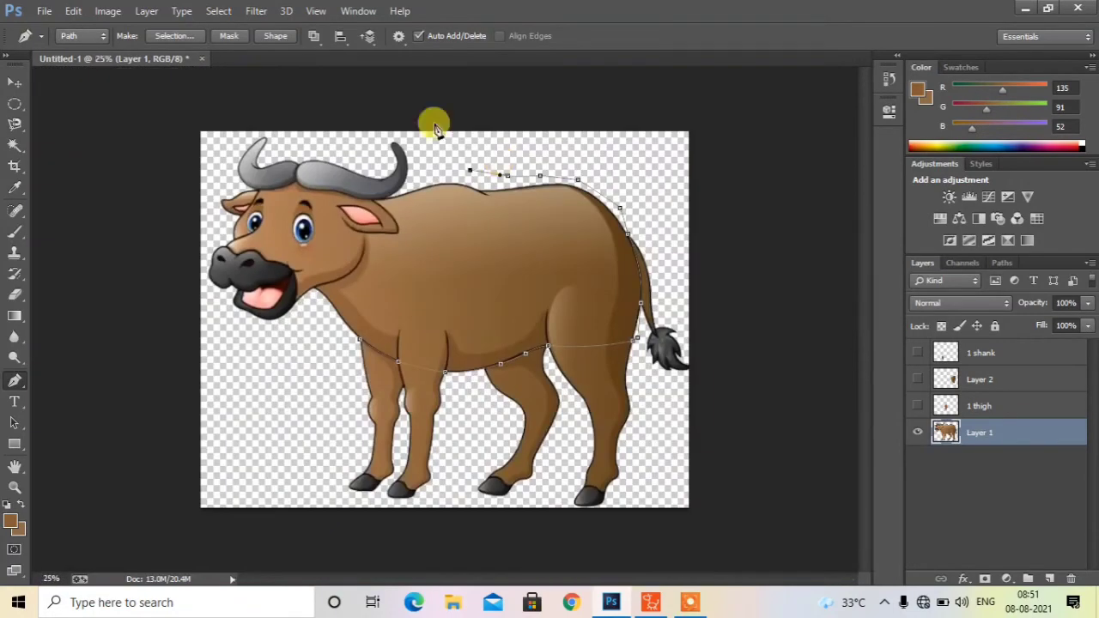
click(191, 97)
click(147, 202)
click(149, 290)
click(190, 352)
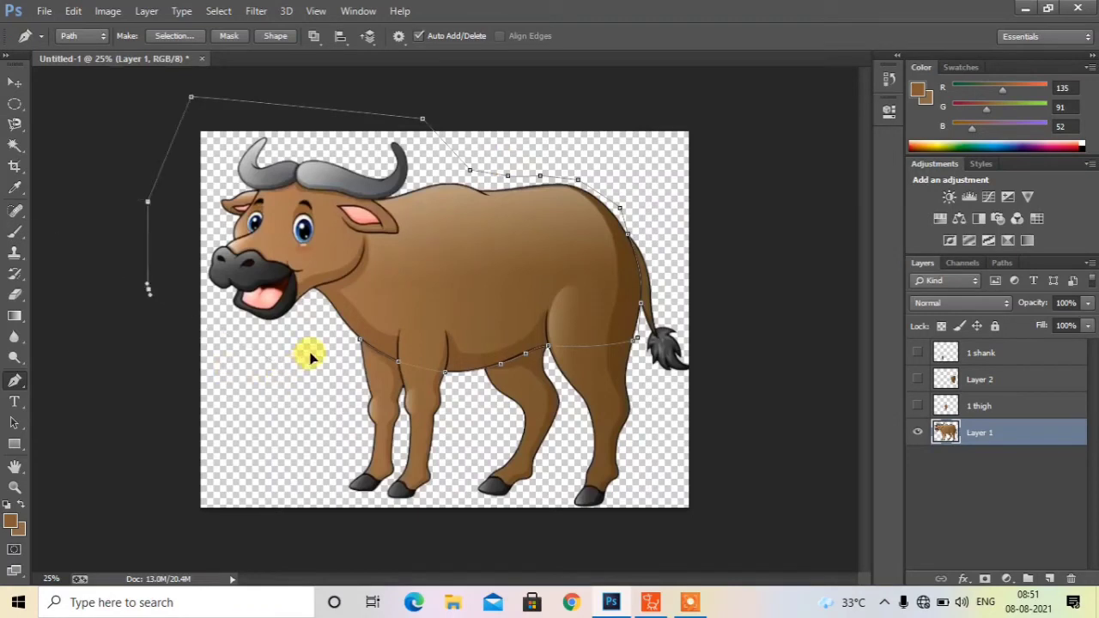
drag(340, 347, 363, 343)
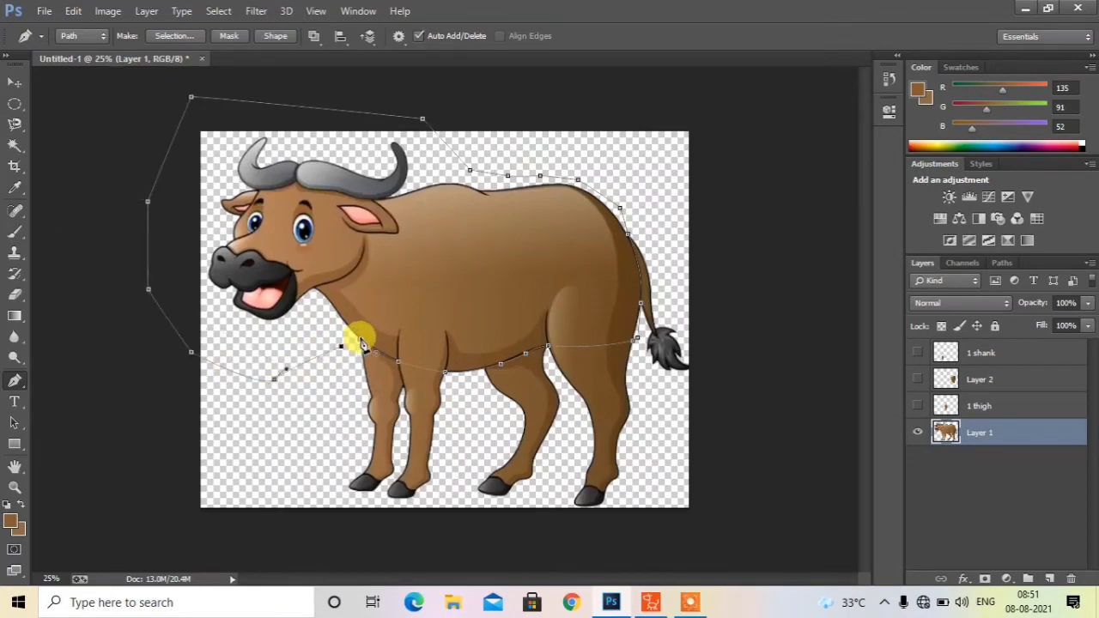
click(360, 341)
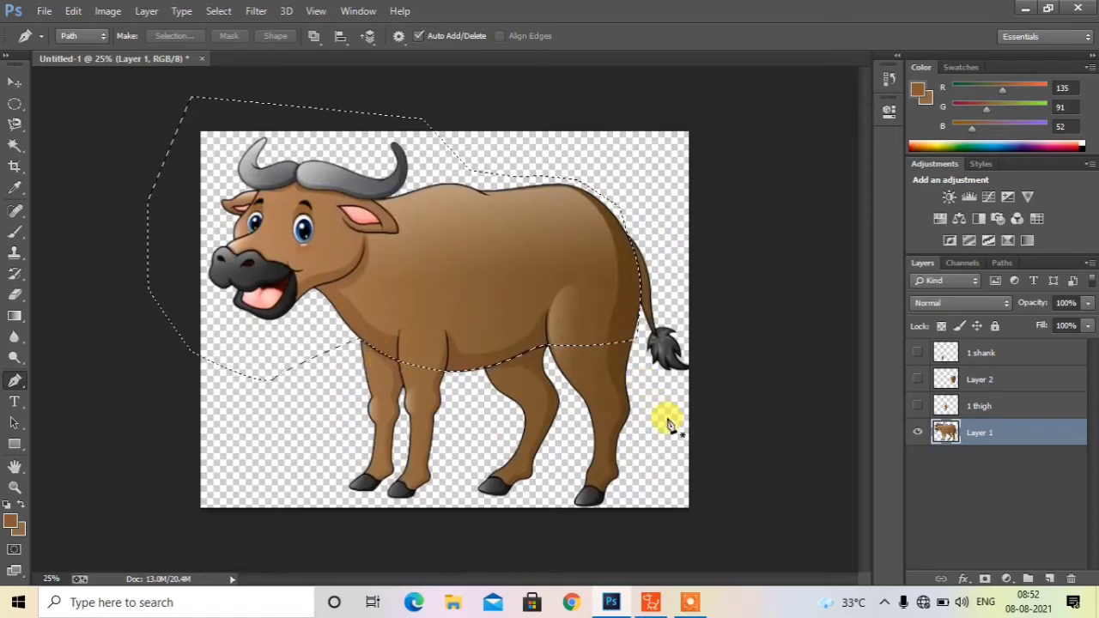
Step: Copy the selected head and body onto a new layer above Layer 1, and hide Layer 1 to inspect the cutout
click(1049, 579)
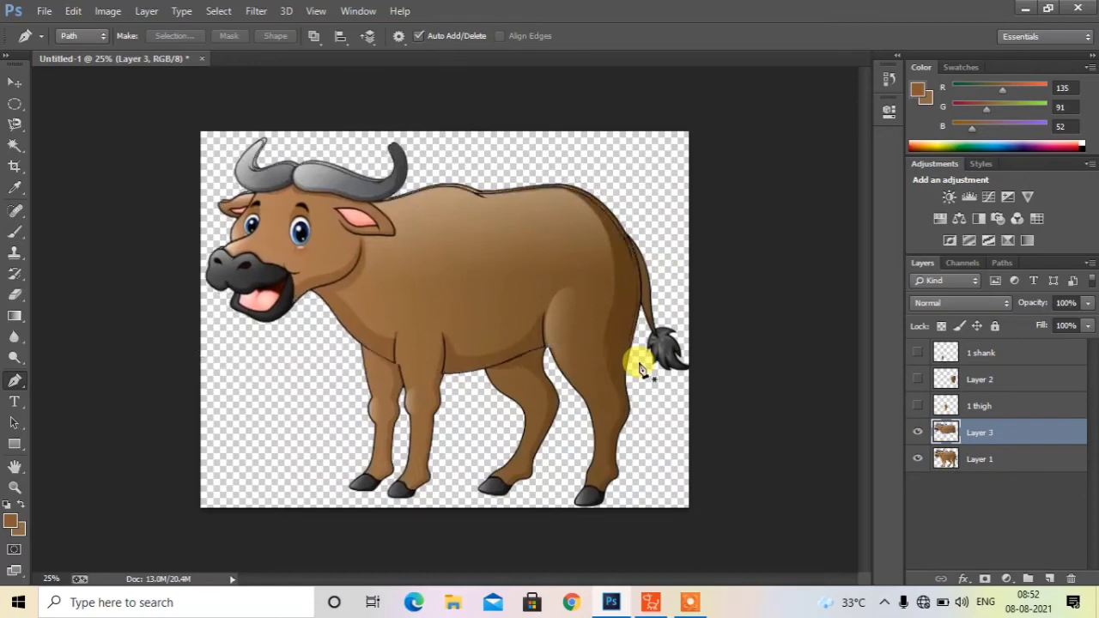
click(916, 458)
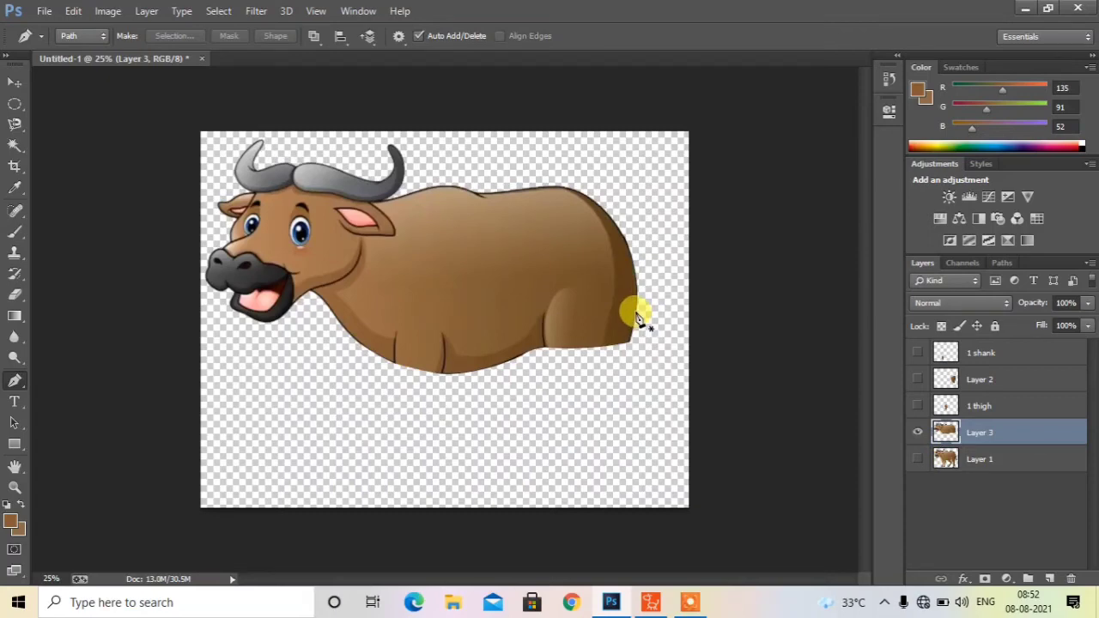
key(ctrl+plus)
key(ctrl+plus)
key(ctrl+plus)
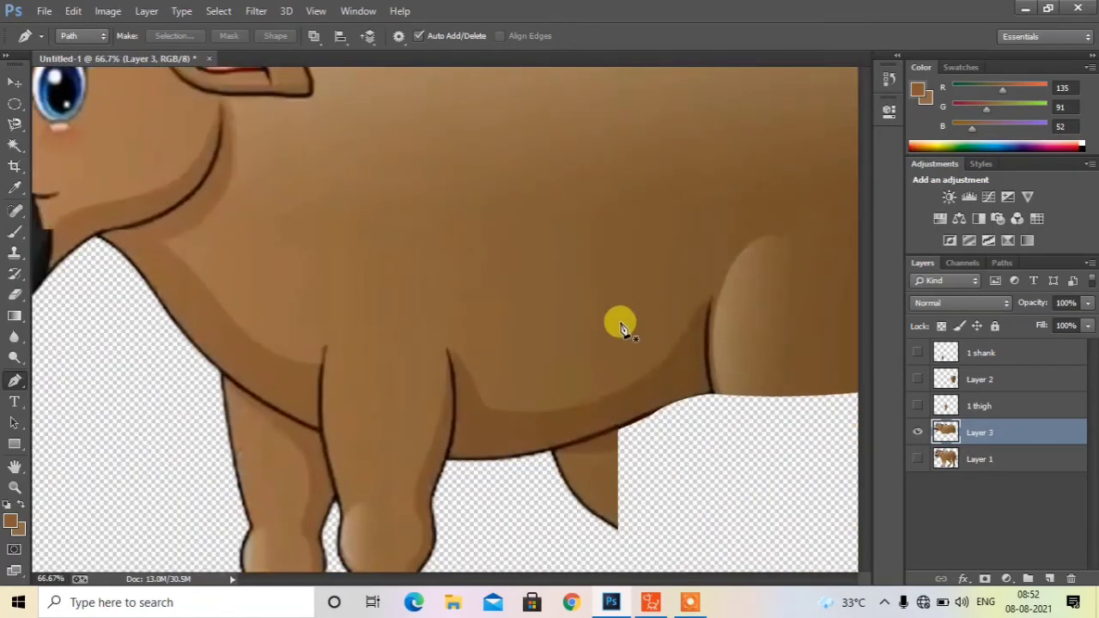
scroll(618, 321, down, 2)
scroll(619, 327, up, 2)
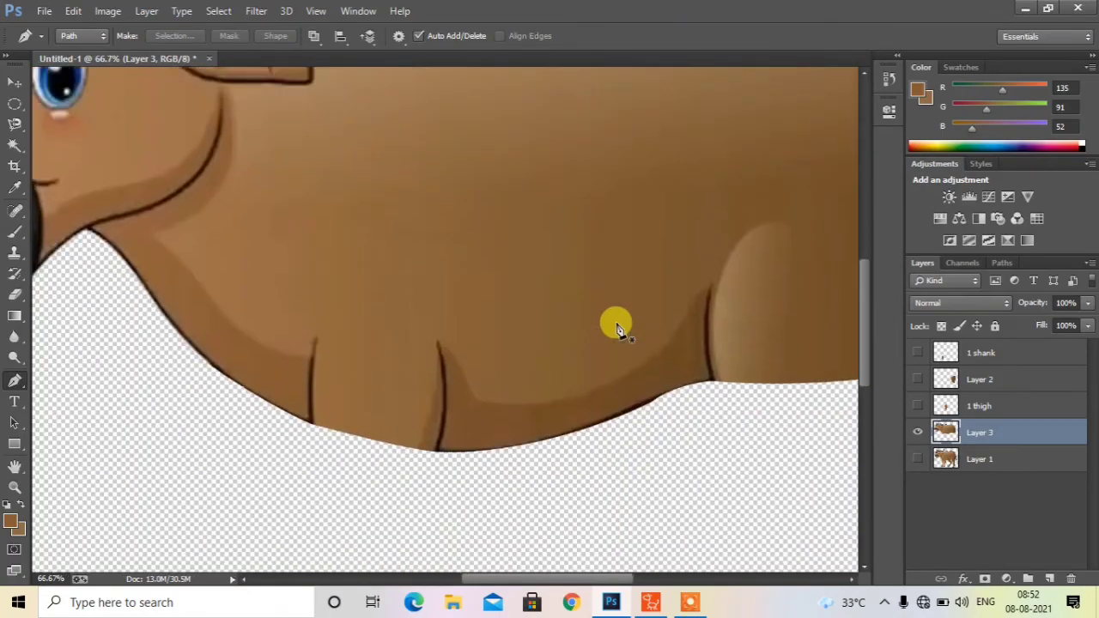
key(ctrl+minus)
key(ctrl+minus)
key(ctrl+minus)
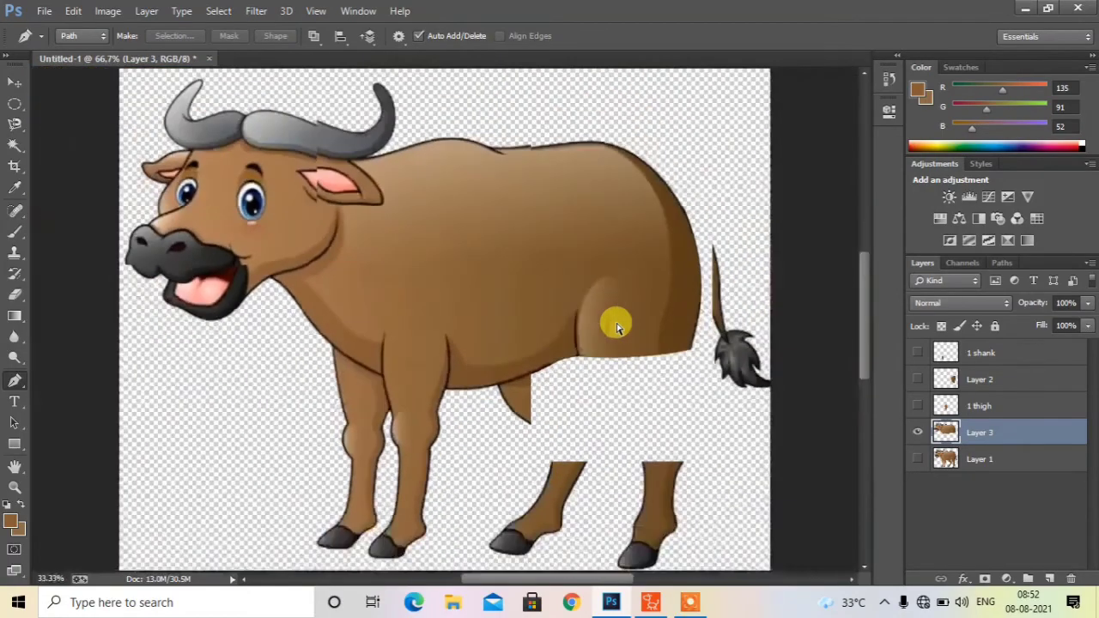
key(ctrl+plus)
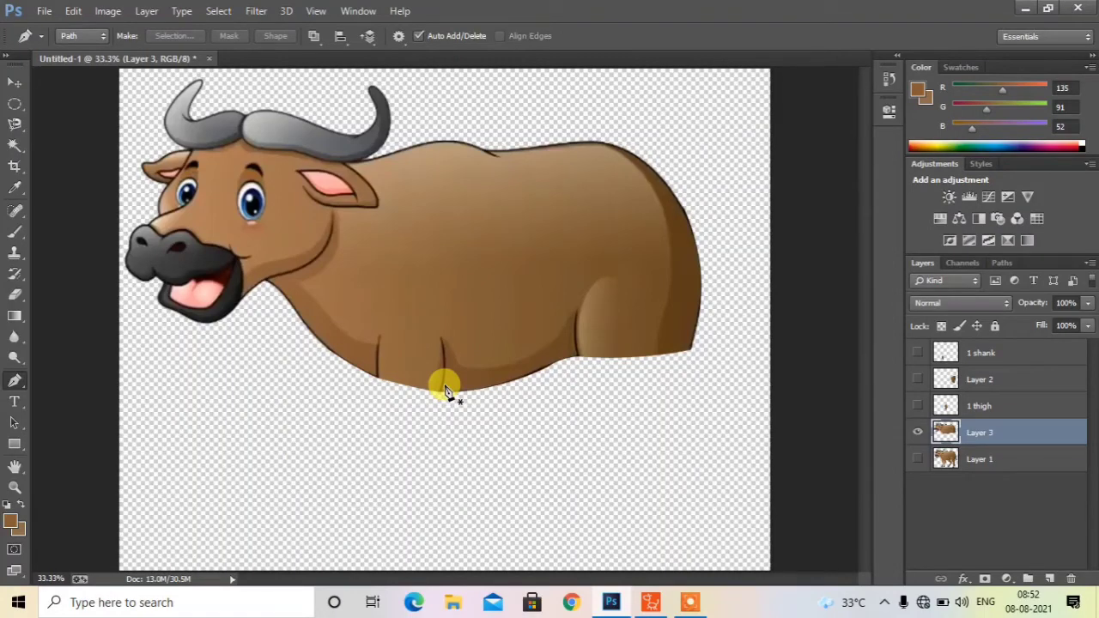
Step: Sample the dark brown belly shading (R 122, G 82, B 47) and start painting over the foreleg outlines on Layer 3 with a size 27 brush
click(15, 185)
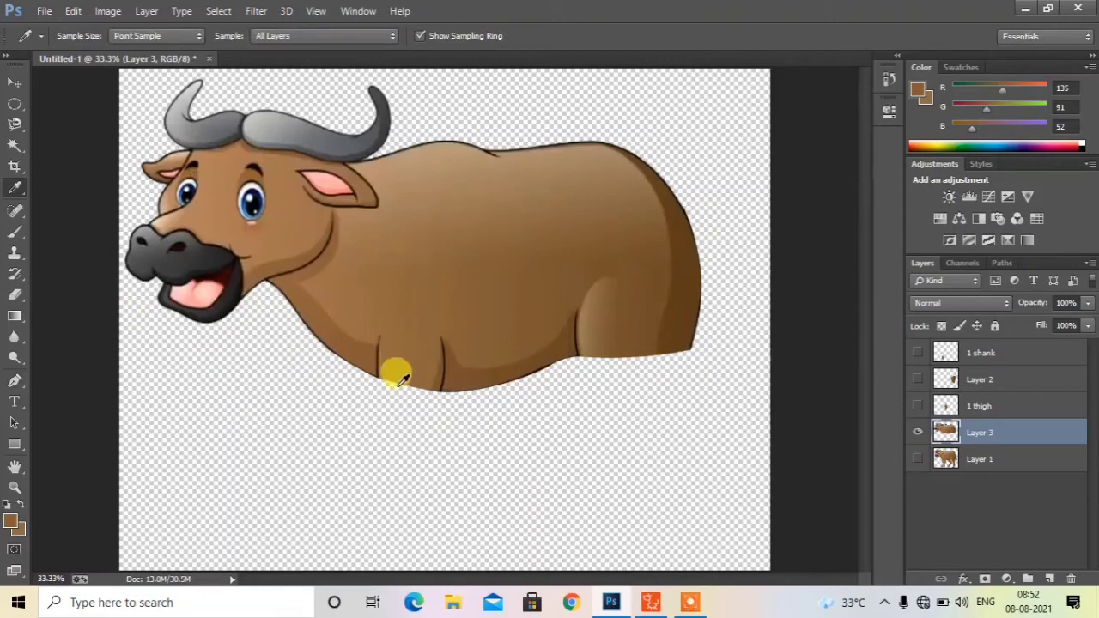
click(448, 371)
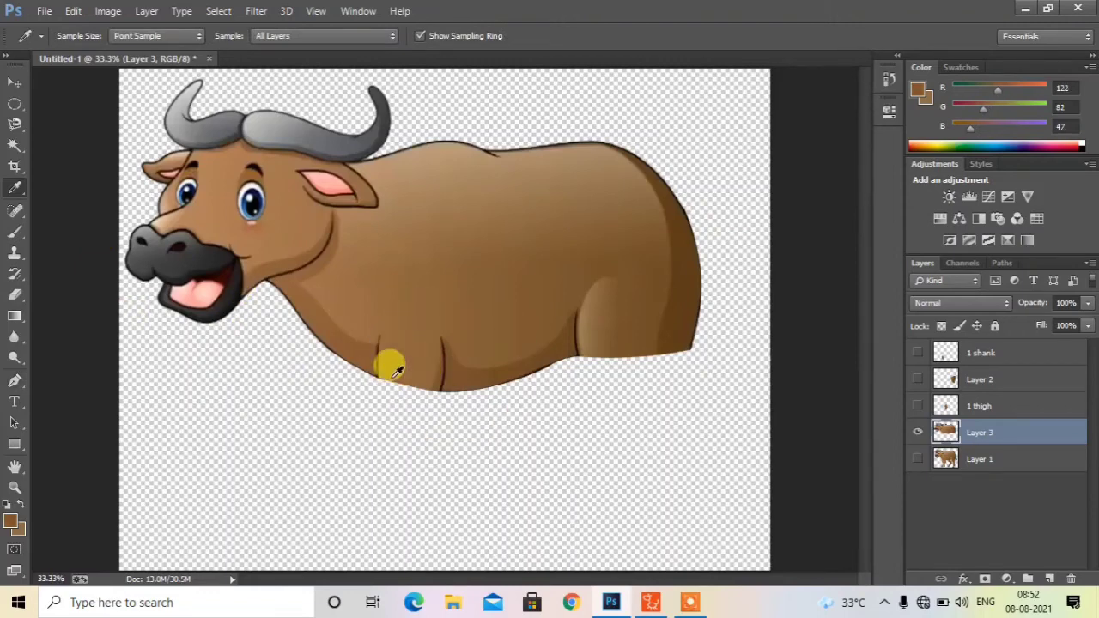
click(15, 235)
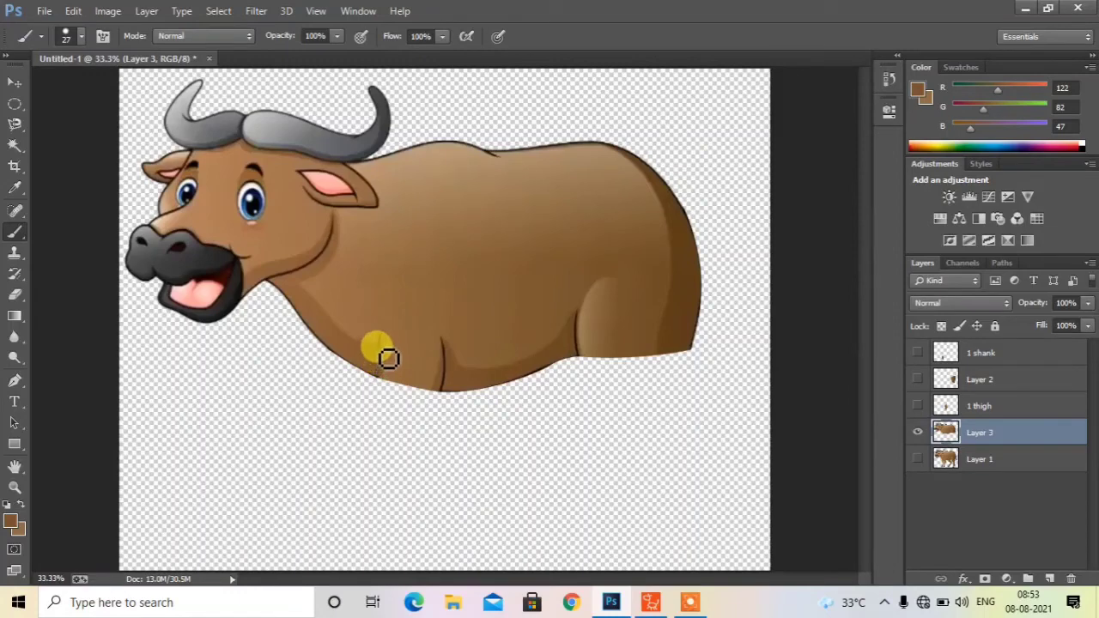
mouse_move(415, 364)
mouse_down()
mouse_move(449, 365)
mouse_move(460, 380)
mouse_move(449, 397)
mouse_move(449, 348)
mouse_move(391, 348)
mouse_move(385, 376)
mouse_move(424, 387)
mouse_move(479, 366)
mouse_move(495, 326)
mouse_up()
Step: Paint the remaining near foreleg area on Layer 3 solid brown, covering both leg outlines down to the belly edge
key(ctrl+plus)
key(ctrl+plus)
key(ctrl+plus)
key(ctrl+plus)
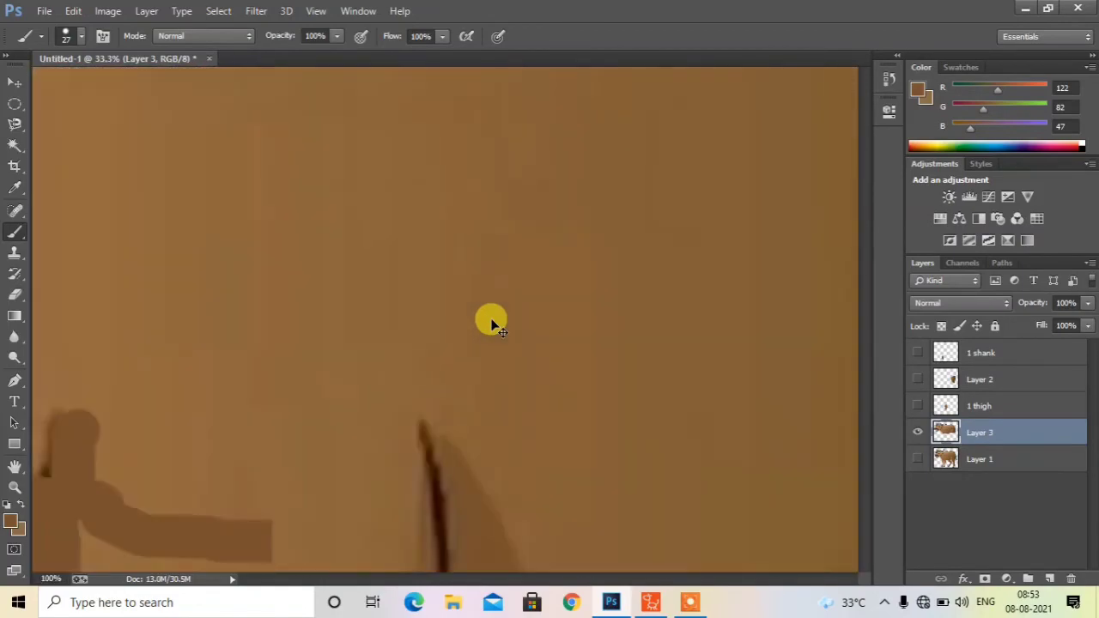
scroll(468, 298, down, 5)
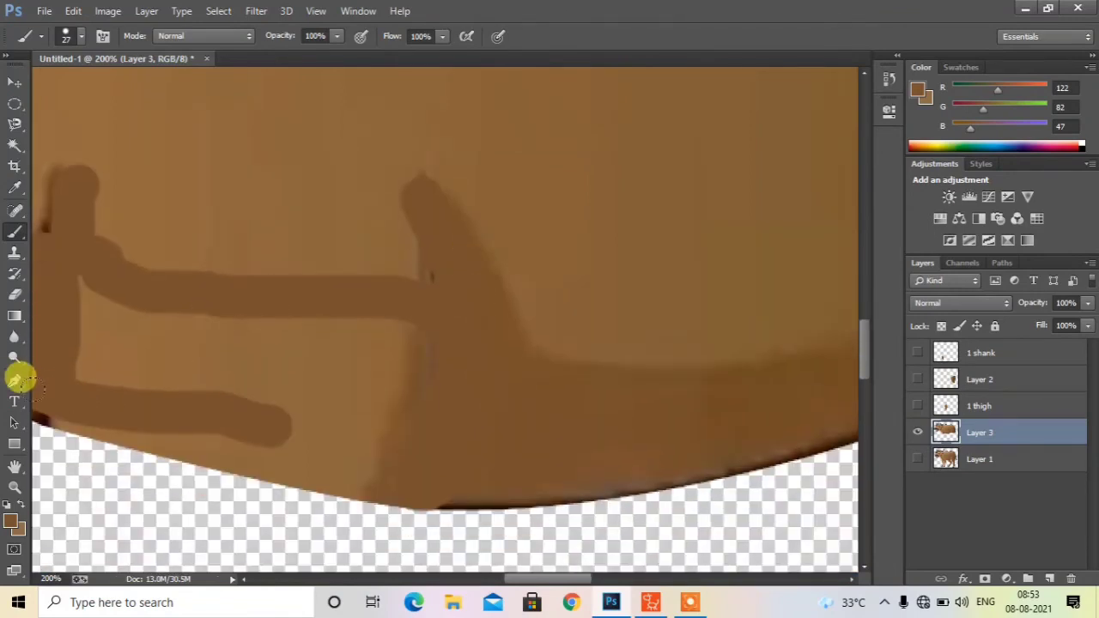
mouse_move(49, 388)
mouse_down()
mouse_move(102, 411)
mouse_move(201, 410)
mouse_move(259, 445)
mouse_up()
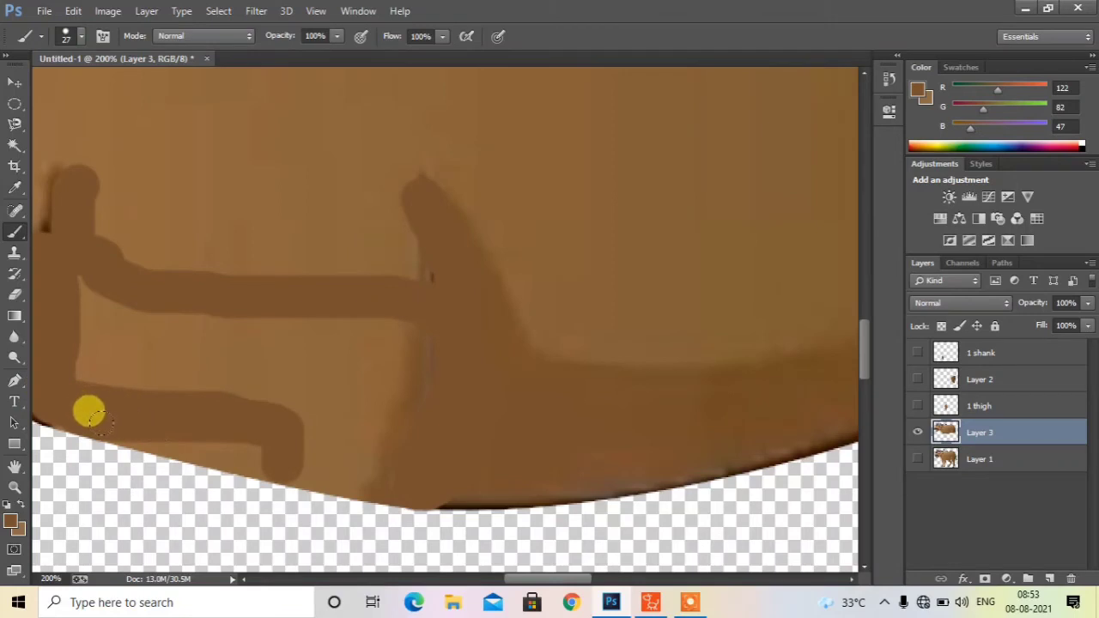
mouse_move(99, 438)
mouse_down()
mouse_move(127, 426)
mouse_move(409, 429)
mouse_move(375, 441)
mouse_move(174, 437)
mouse_move(334, 444)
mouse_move(346, 458)
mouse_up()
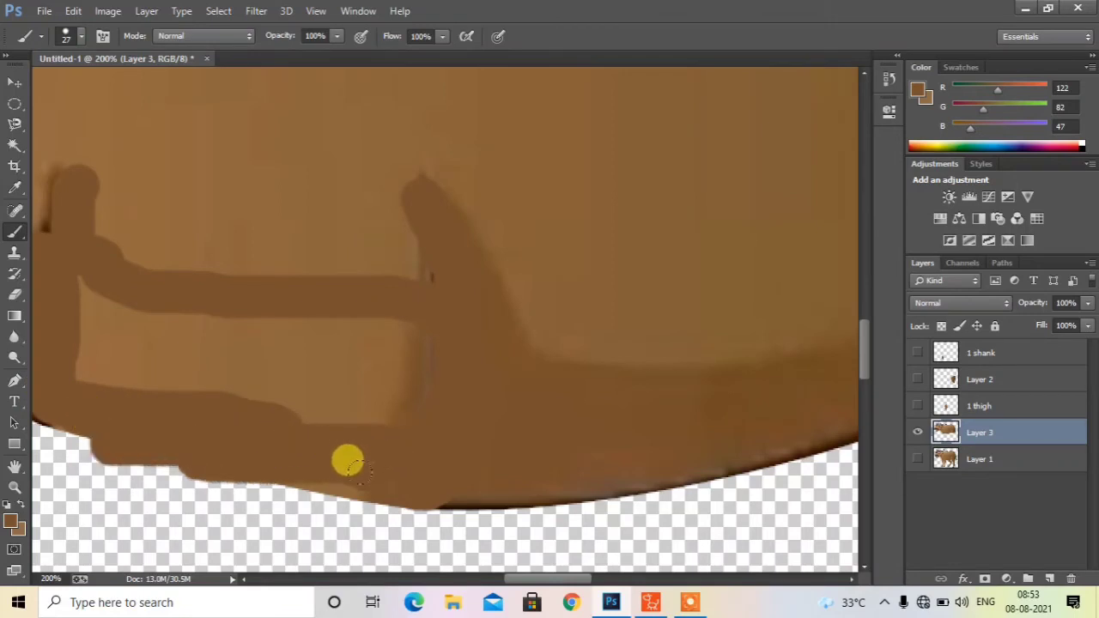
mouse_move(80, 179)
mouse_down()
mouse_move(346, 209)
mouse_move(395, 197)
mouse_move(214, 176)
mouse_move(63, 175)
mouse_move(206, 164)
mouse_move(391, 180)
mouse_move(295, 163)
mouse_move(36, 195)
mouse_move(192, 230)
mouse_move(389, 228)
mouse_move(416, 330)
mouse_move(417, 367)
mouse_move(399, 399)
mouse_move(228, 369)
mouse_move(72, 360)
mouse_move(342, 373)
mouse_move(326, 398)
mouse_move(302, 401)
mouse_move(319, 460)
mouse_move(150, 334)
mouse_move(95, 312)
mouse_move(390, 351)
mouse_move(87, 307)
mouse_move(87, 352)
mouse_move(55, 281)
mouse_move(242, 291)
mouse_move(197, 263)
mouse_move(97, 242)
mouse_move(136, 270)
mouse_move(309, 285)
mouse_move(306, 365)
mouse_move(329, 319)
mouse_move(369, 305)
mouse_move(164, 257)
mouse_move(258, 240)
mouse_move(409, 257)
mouse_up()
scroll(409, 256, down, 4)
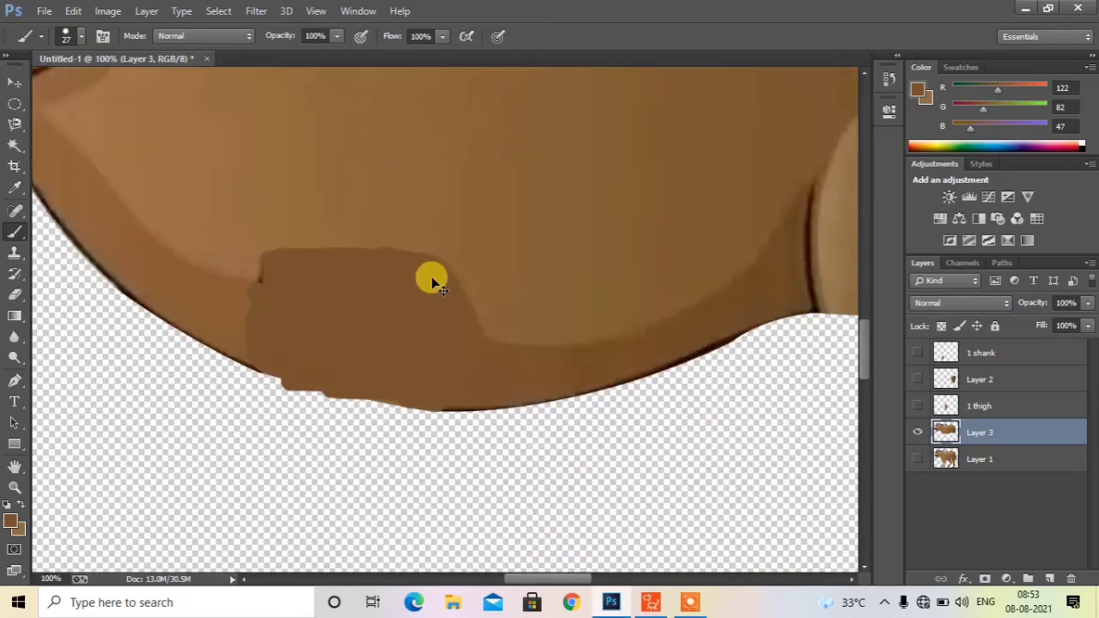
Step: Brush brown over the dark line at the front of the hind thigh on Layer 3, and leave Layer 1 hidden
scroll(433, 284, down, 2)
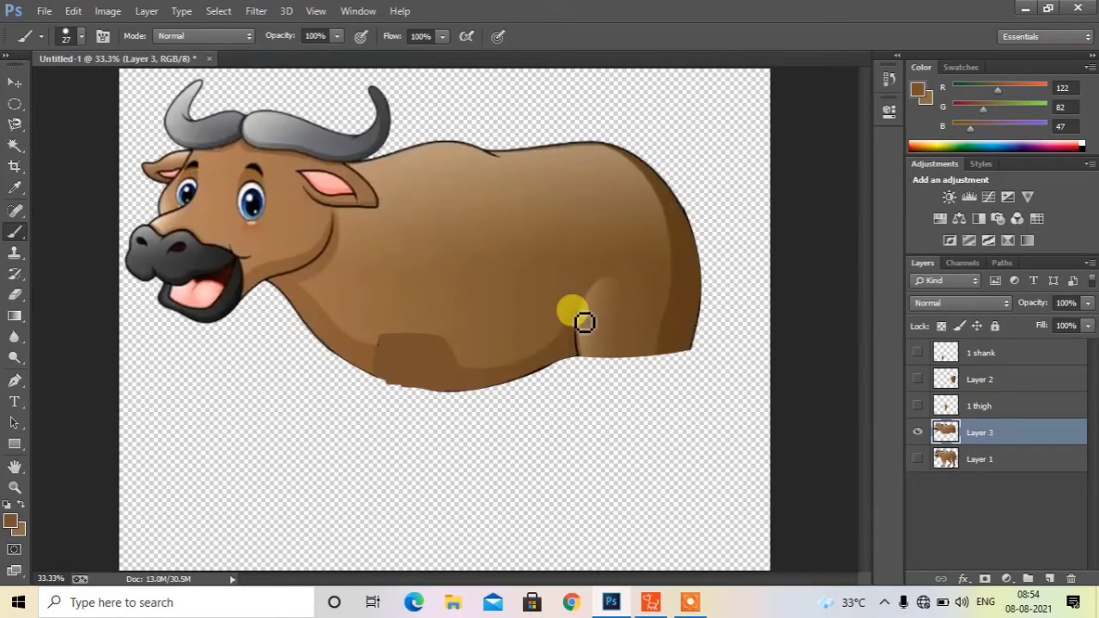
drag(584, 321, 586, 358)
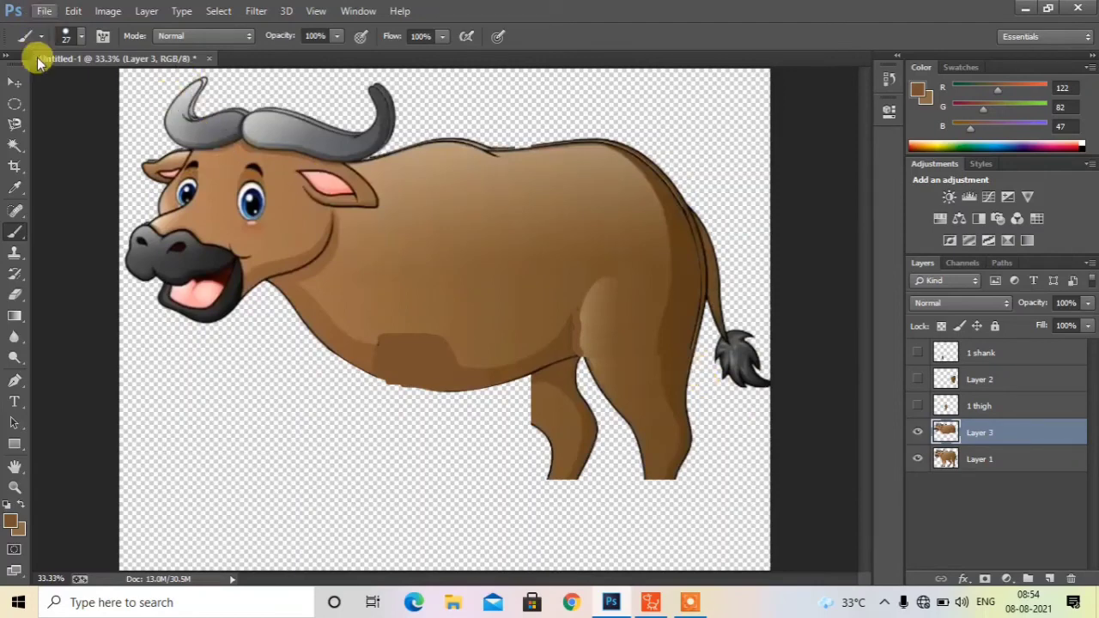
click(14, 83)
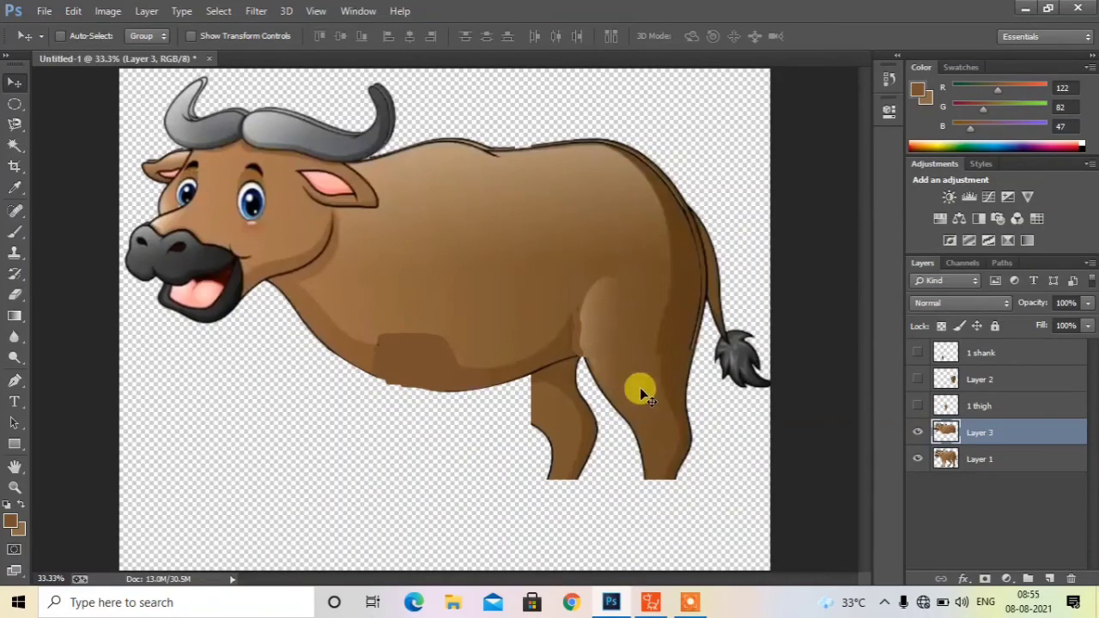
click(918, 460)
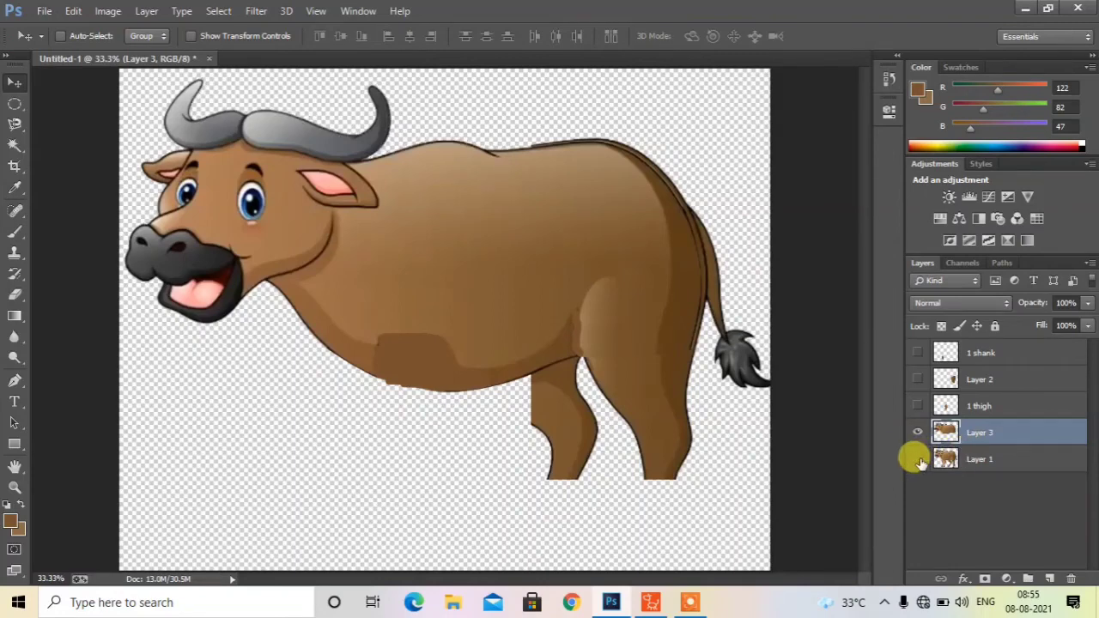
click(917, 461)
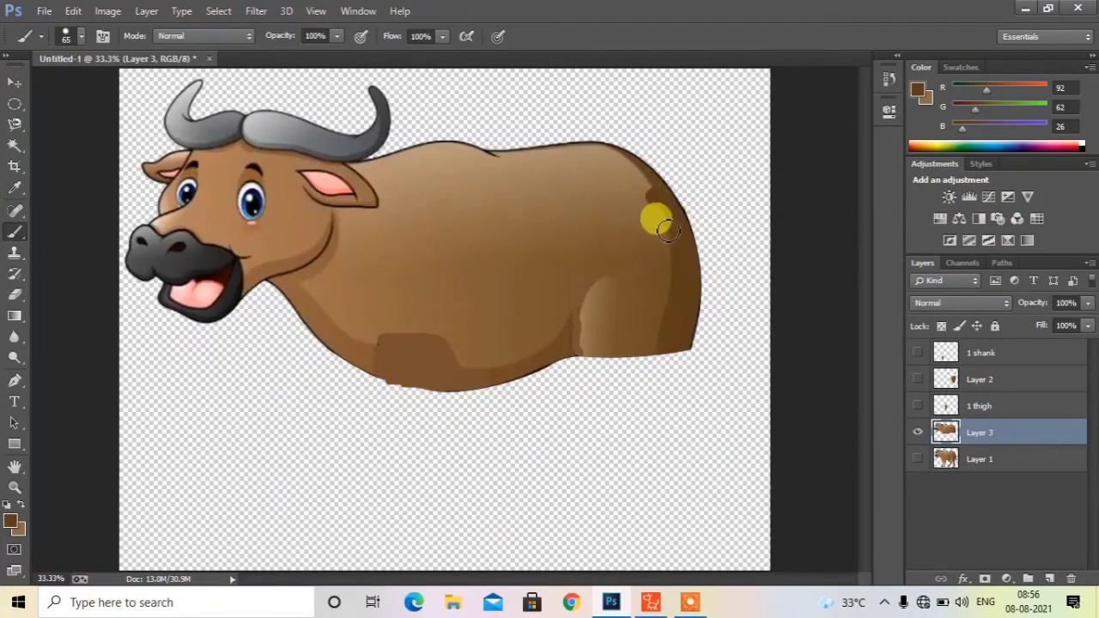
Step: Paint the rump's rear shading on Layer 3 into an even dark brown band, hide Layer 3 and show Layer 1
mouse_move(666, 328)
mouse_down()
mouse_move(653, 192)
mouse_move(668, 232)
mouse_move(662, 347)
mouse_move(666, 226)
mouse_move(670, 279)
mouse_move(645, 191)
mouse_up()
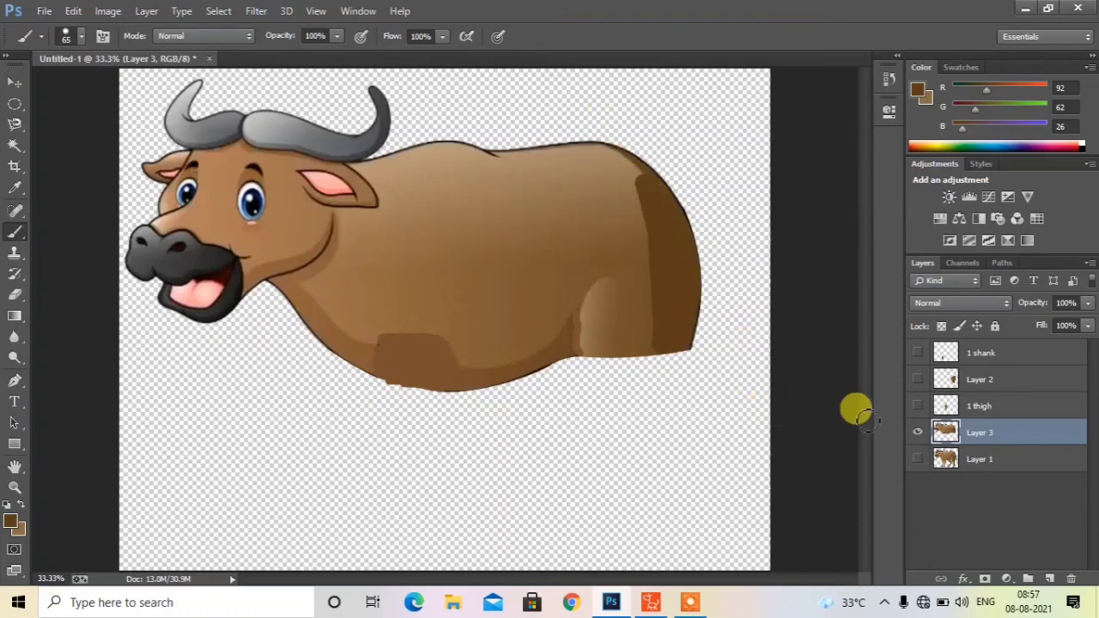
click(916, 437)
click(917, 460)
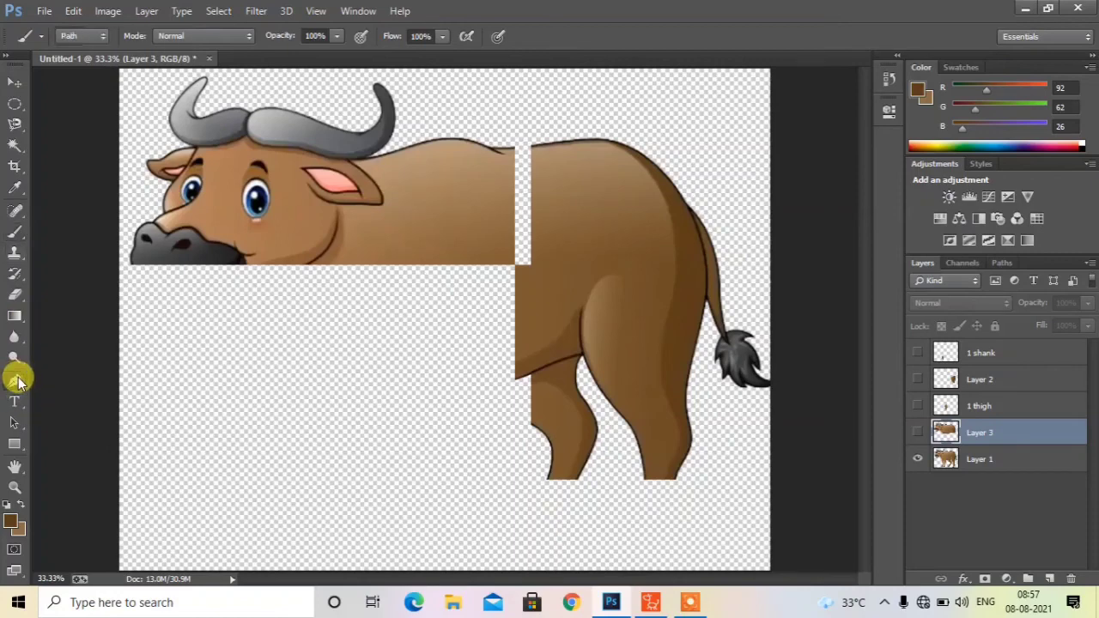
Step: Outline the tail and its tuft with a Pen tool path following the rump edge, and convert the path to a selection
click(15, 380)
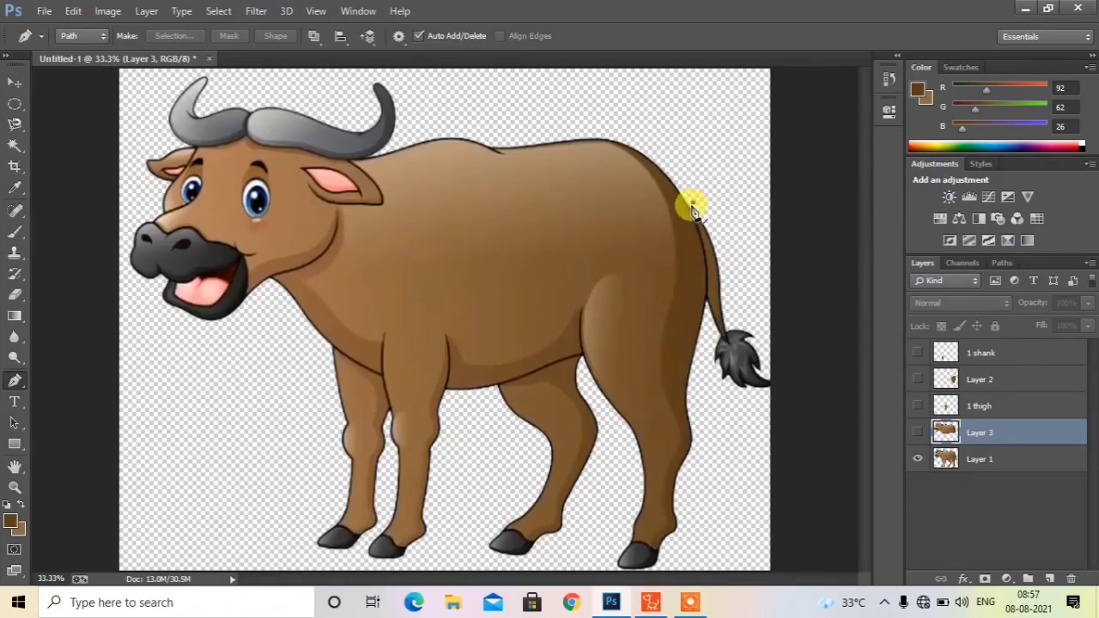
click(694, 211)
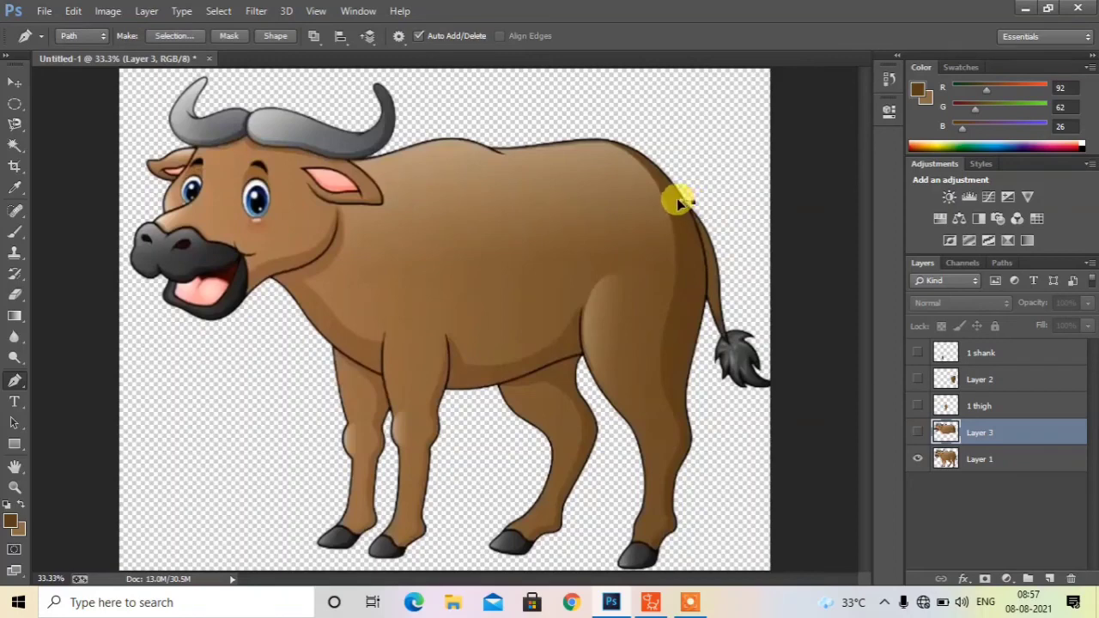
click(703, 297)
drag(679, 203, 692, 257)
drag(705, 297, 710, 380)
drag(831, 421, 831, 366)
drag(806, 286, 775, 266)
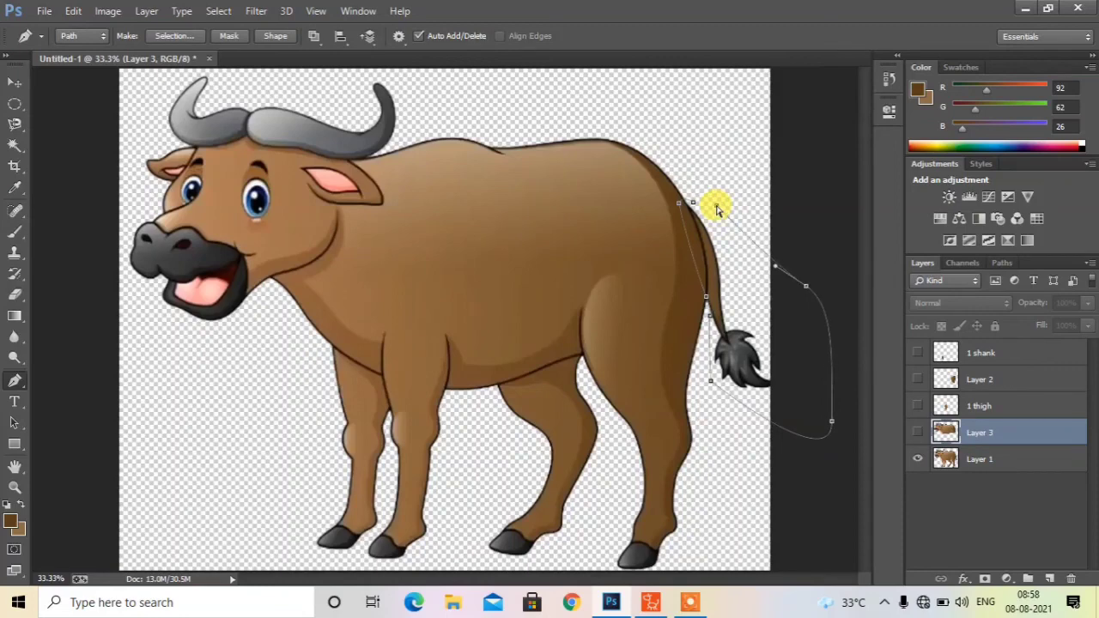
key(ctrl+Return)
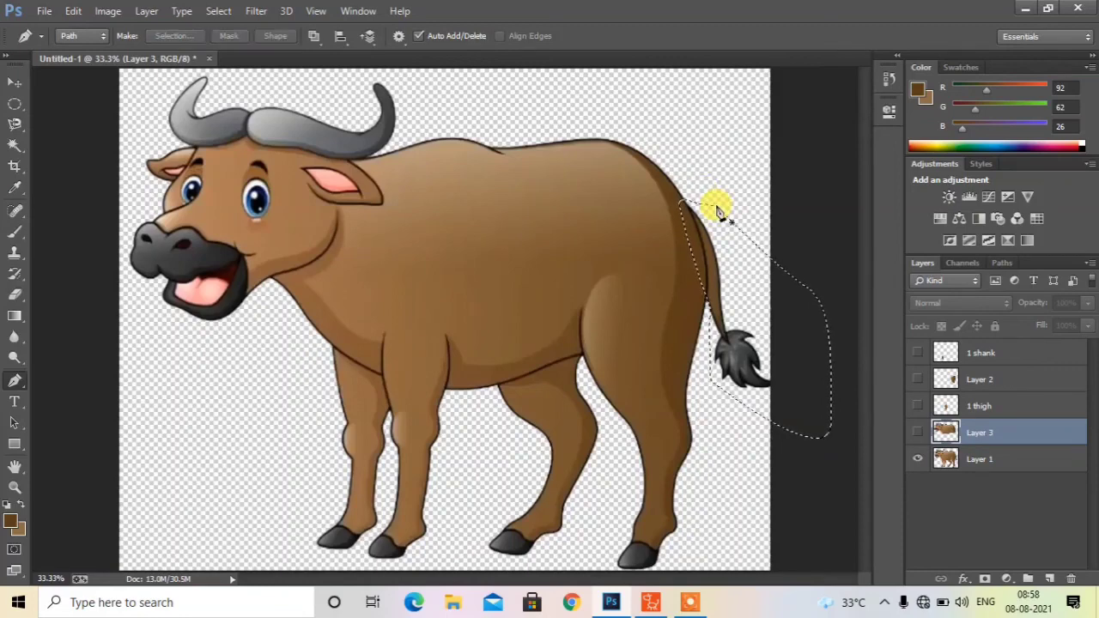
Step: Copy the selected tail from Layer 1 onto a new layer above Layer 3, and hide Layer 1 to isolate the cutout
click(1049, 577)
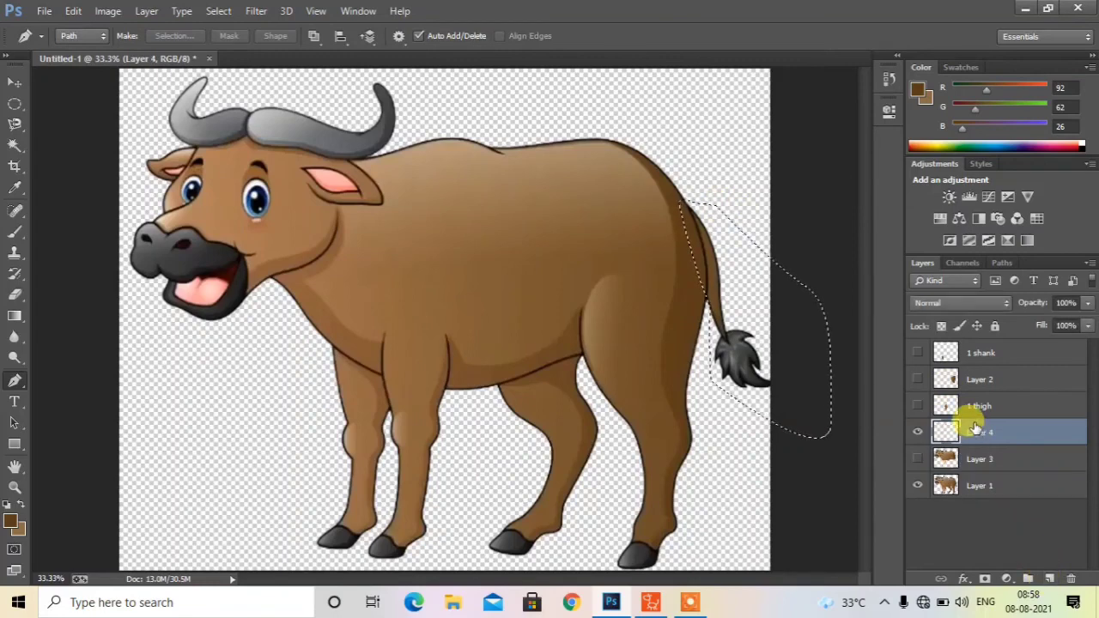
key(ctrl+v)
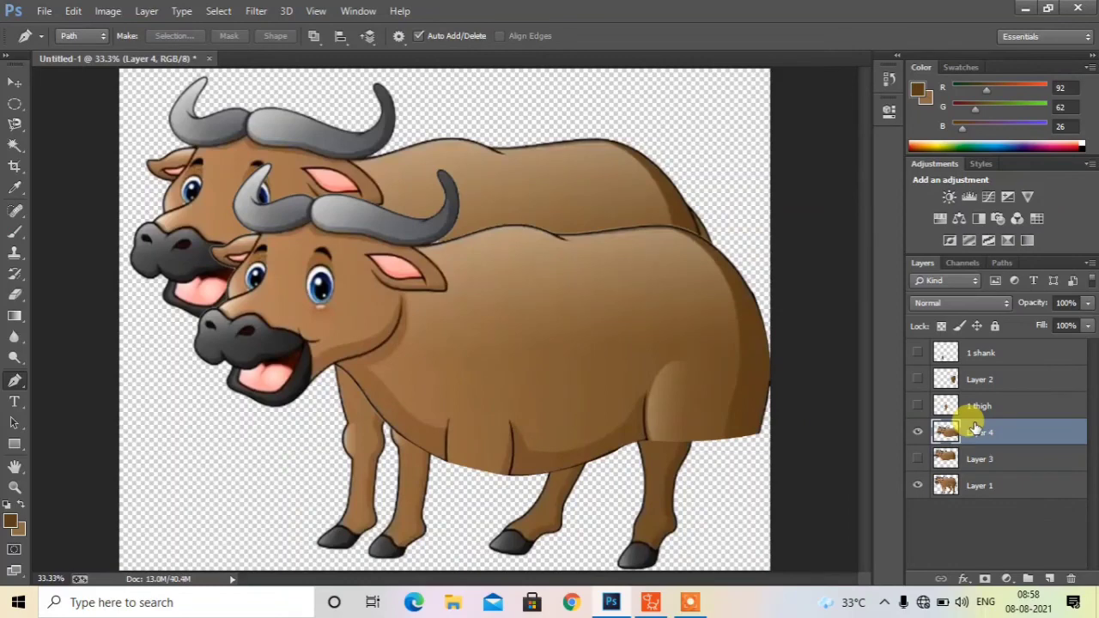
key(ctrl+z)
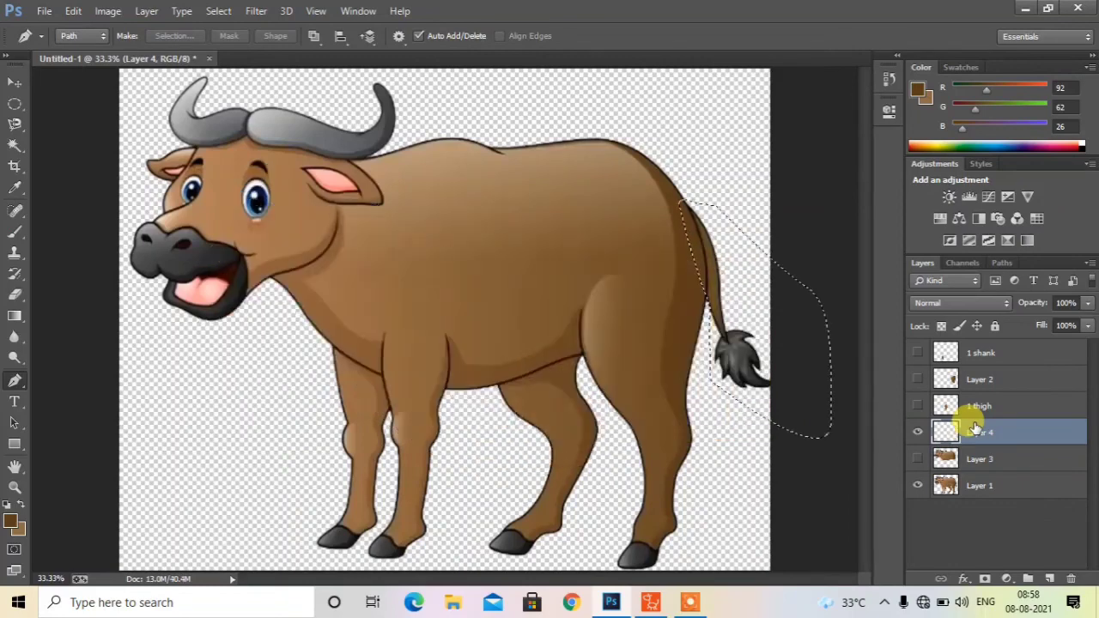
click(975, 488)
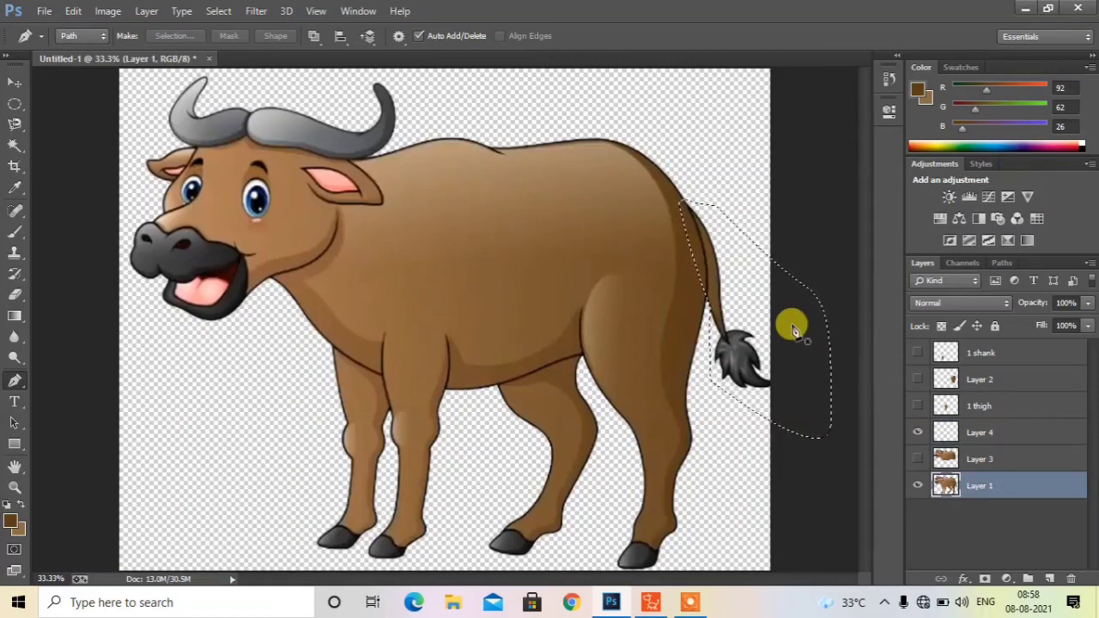
click(935, 432)
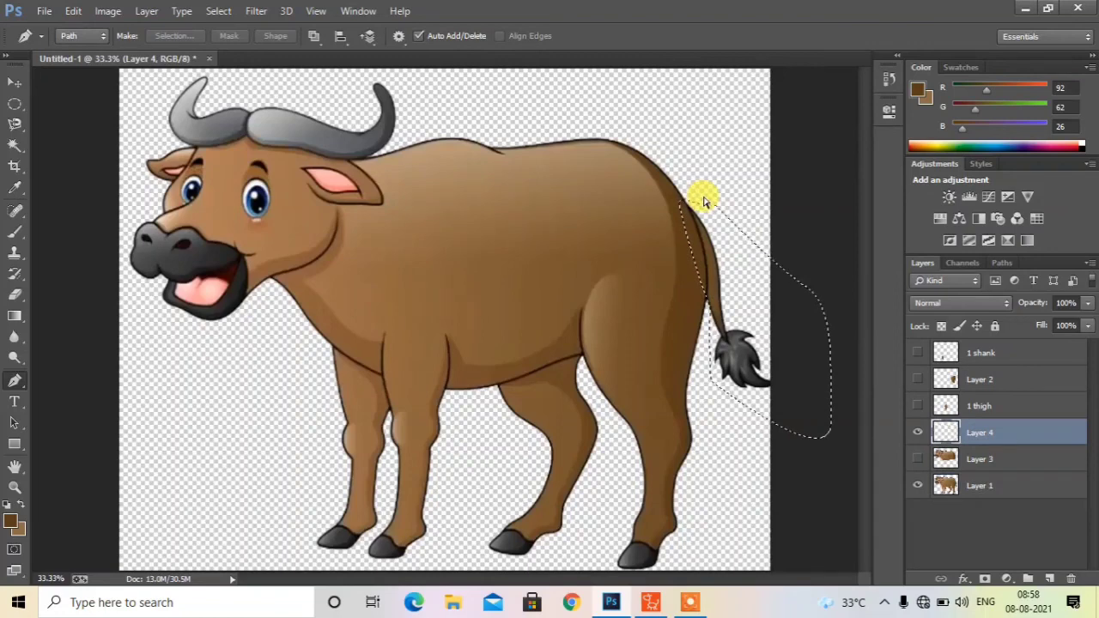
key(ctrl+v)
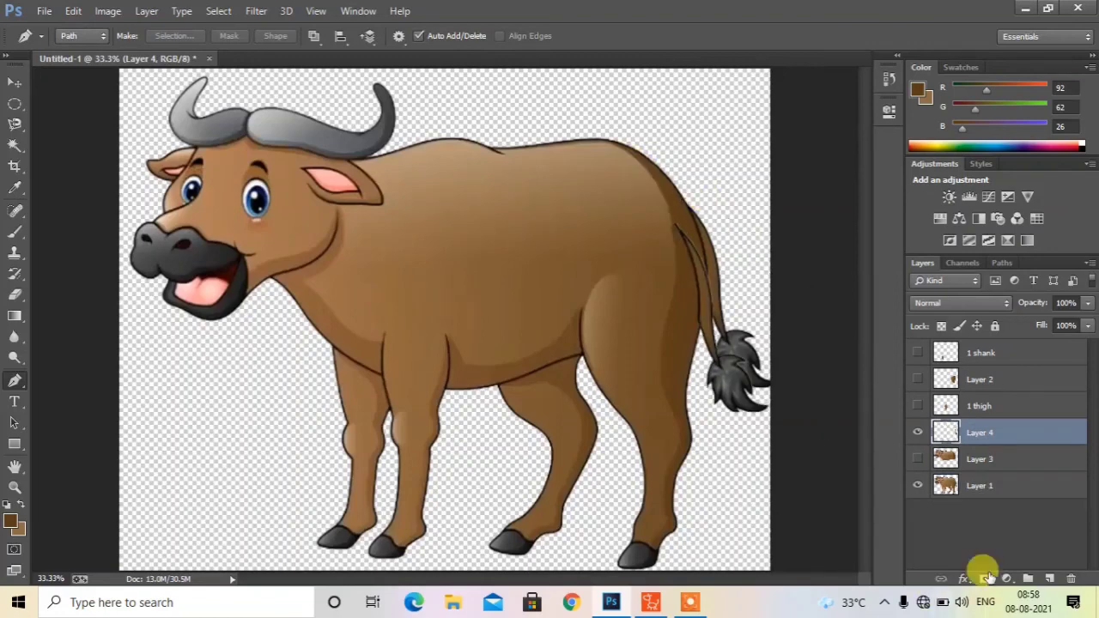
click(917, 486)
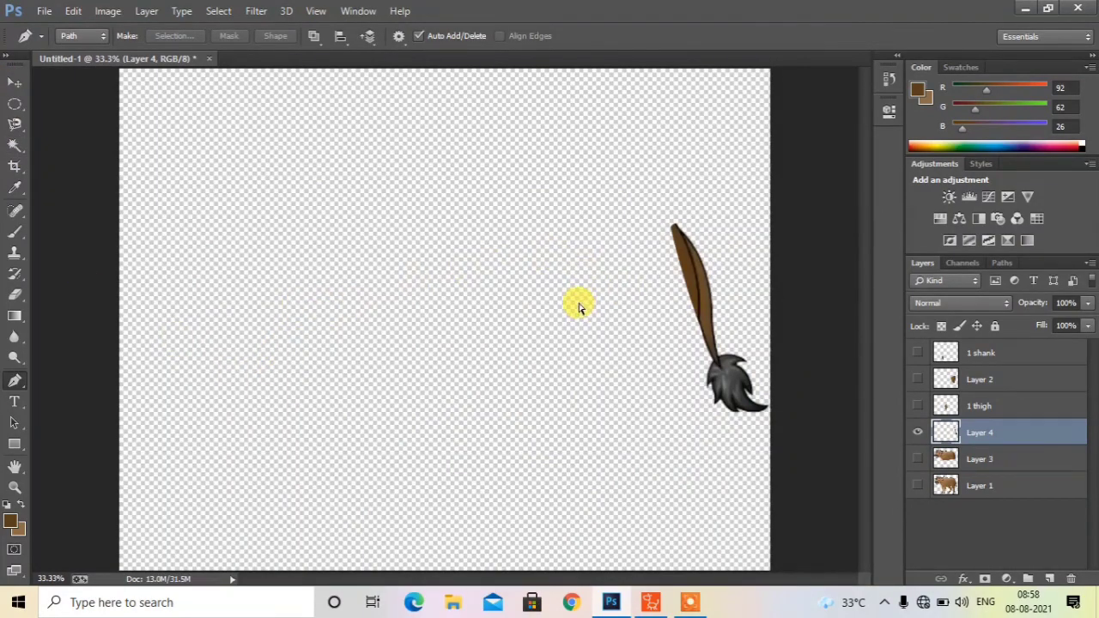
Step: Sample brown from the tail (R 82, G 67, B 36) and paint over its inner dark line on Layer 4 with a 19 px brush
key(ctrl+plus)
key(ctrl+plus)
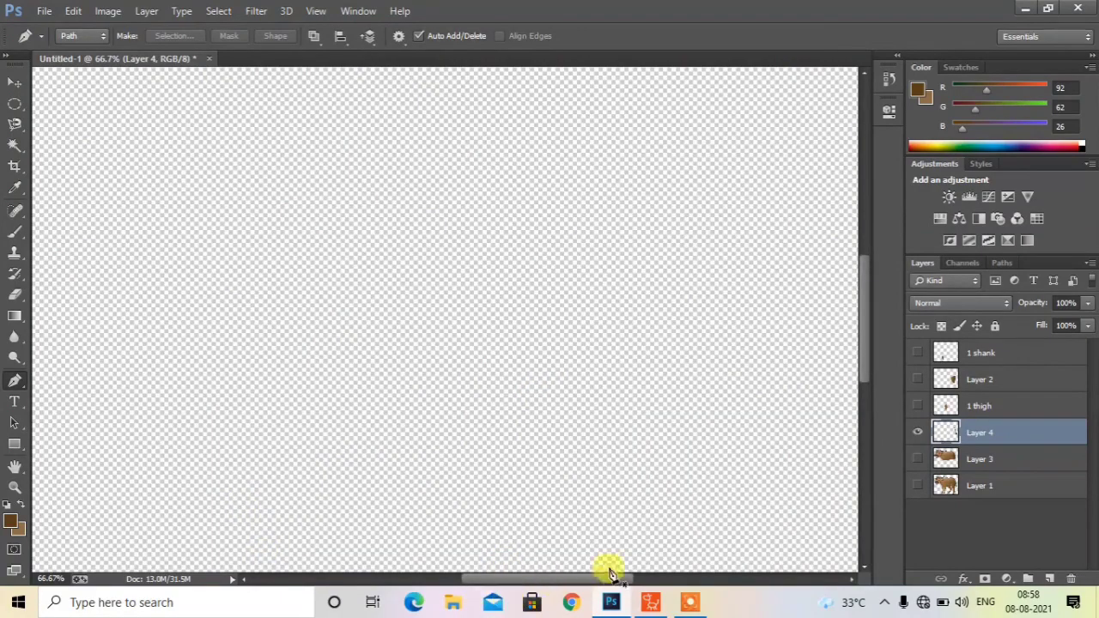
drag(571, 578, 643, 566)
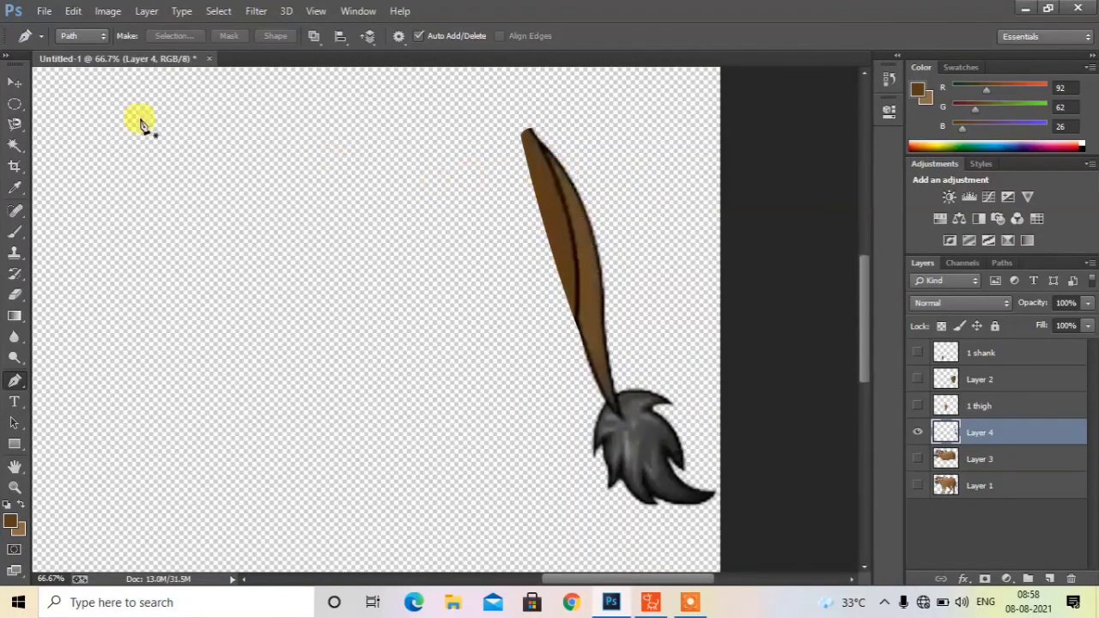
click(14, 188)
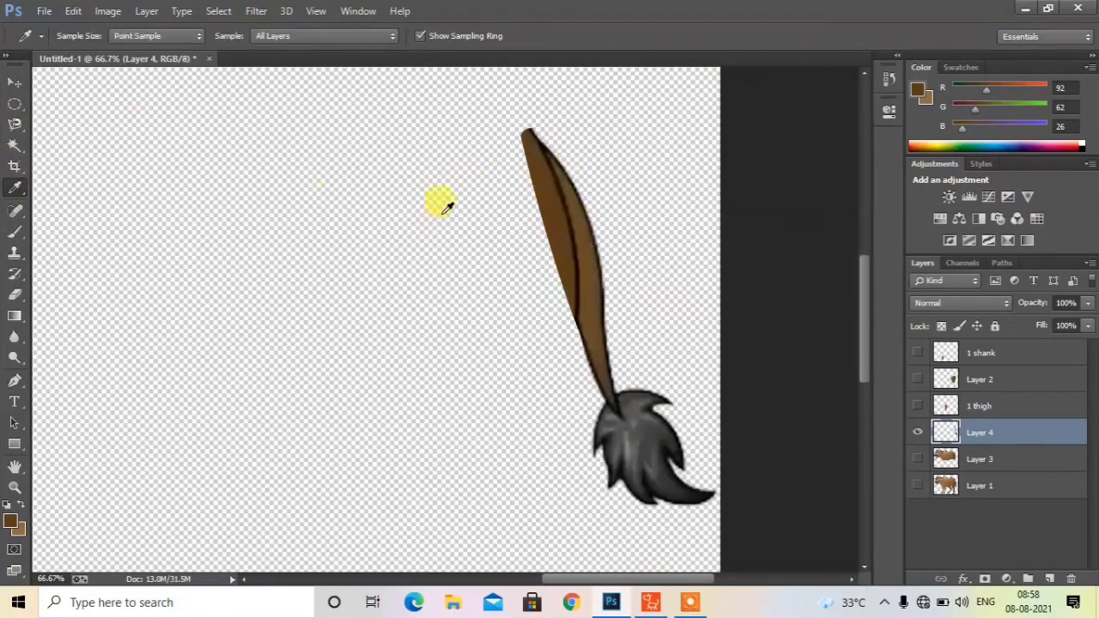
click(560, 179)
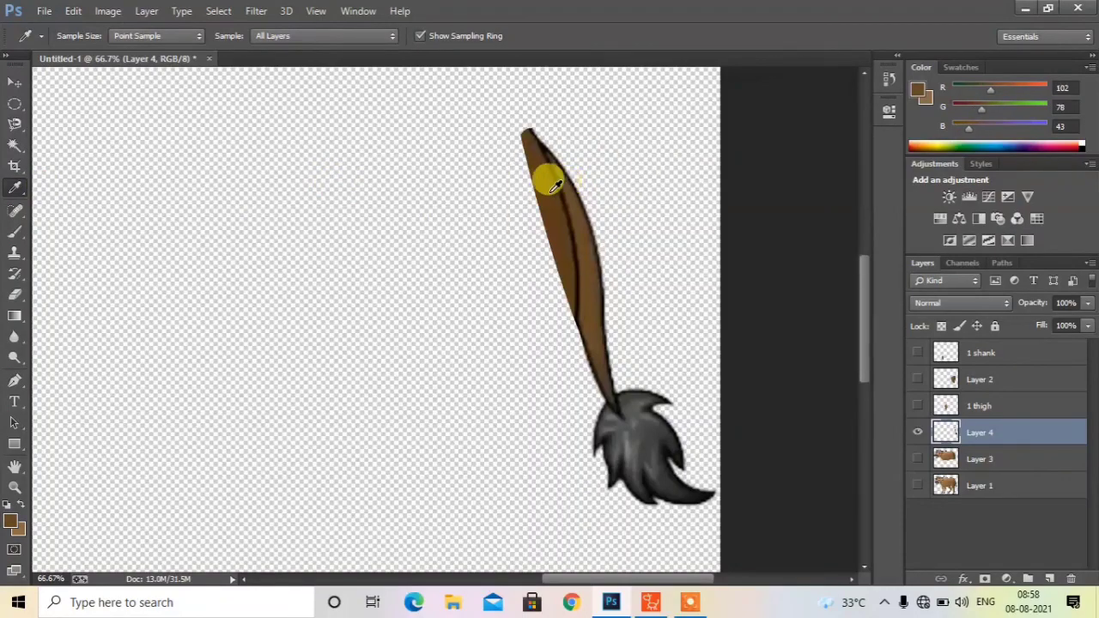
click(560, 178)
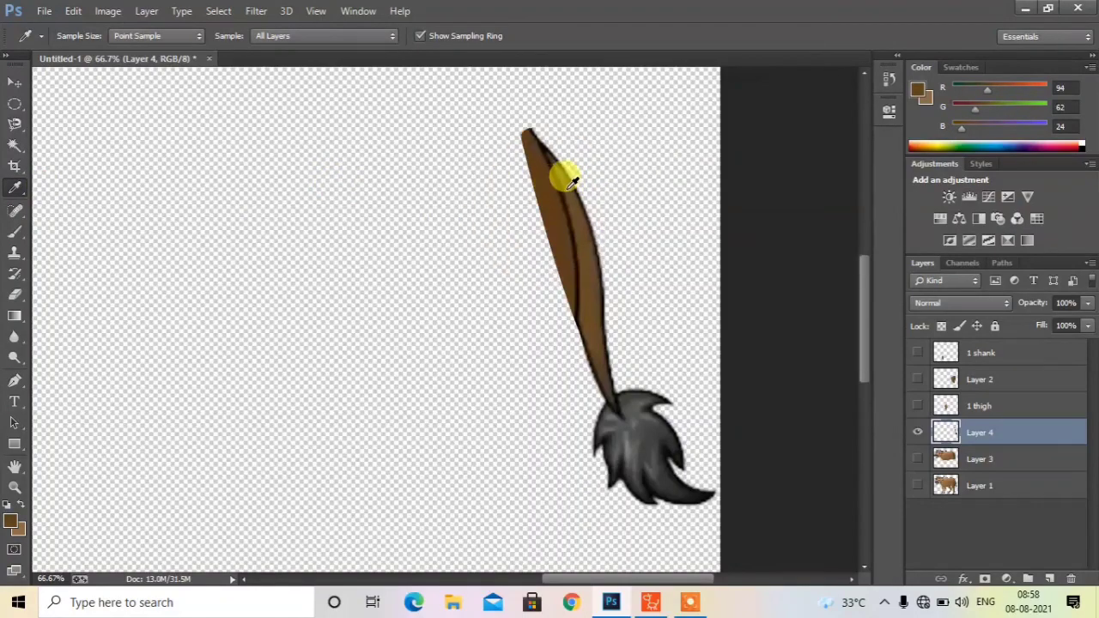
click(18, 231)
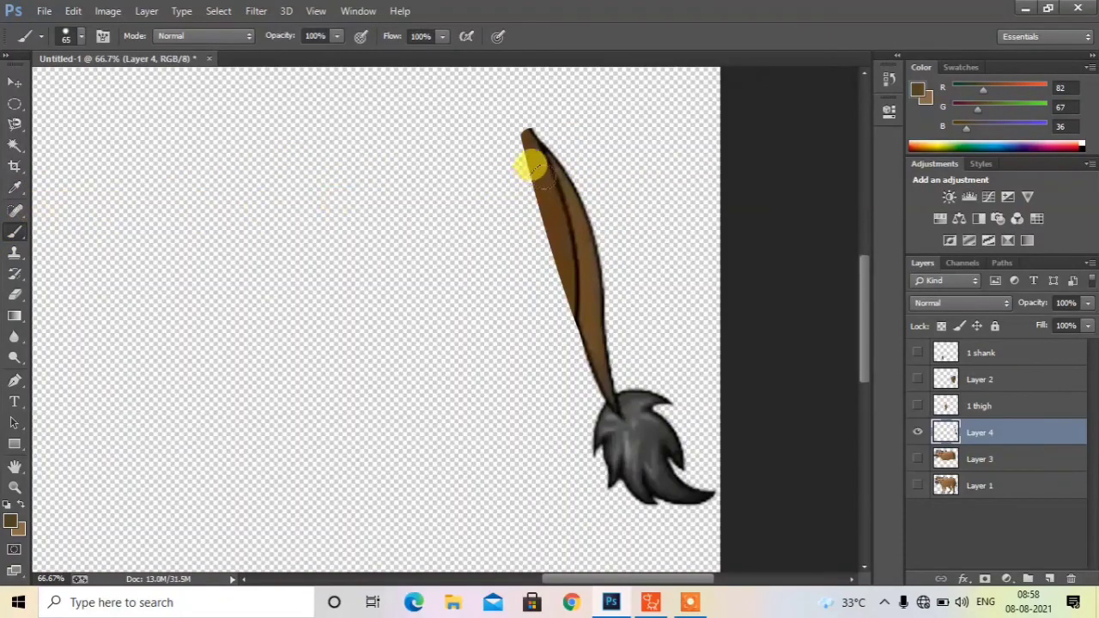
click(83, 36)
drag(73, 87, 97, 87)
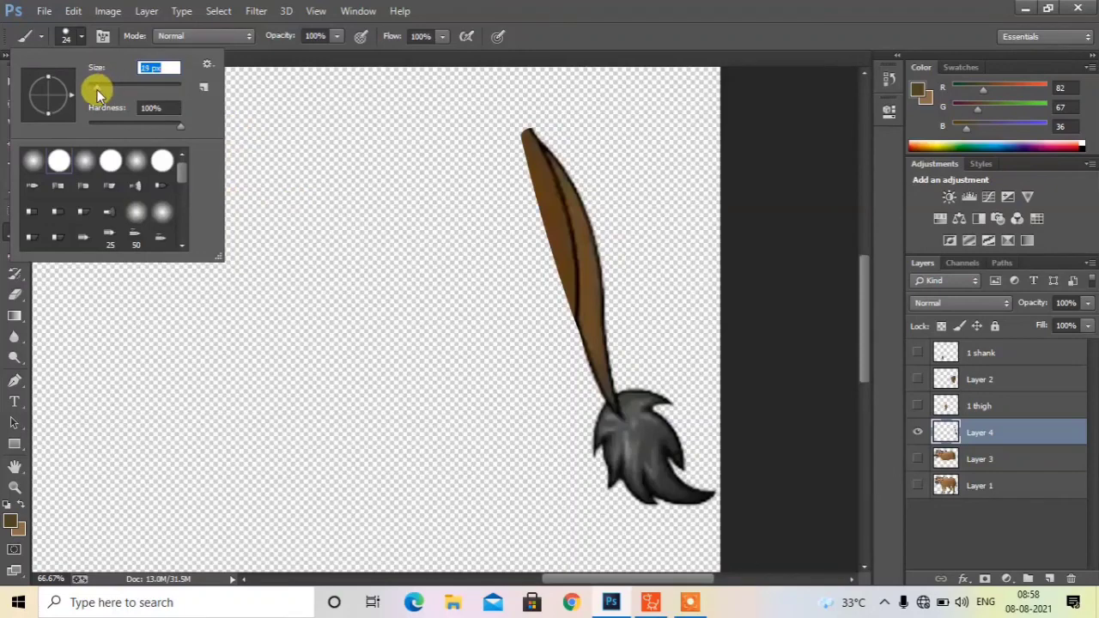
drag(97, 90, 95, 89)
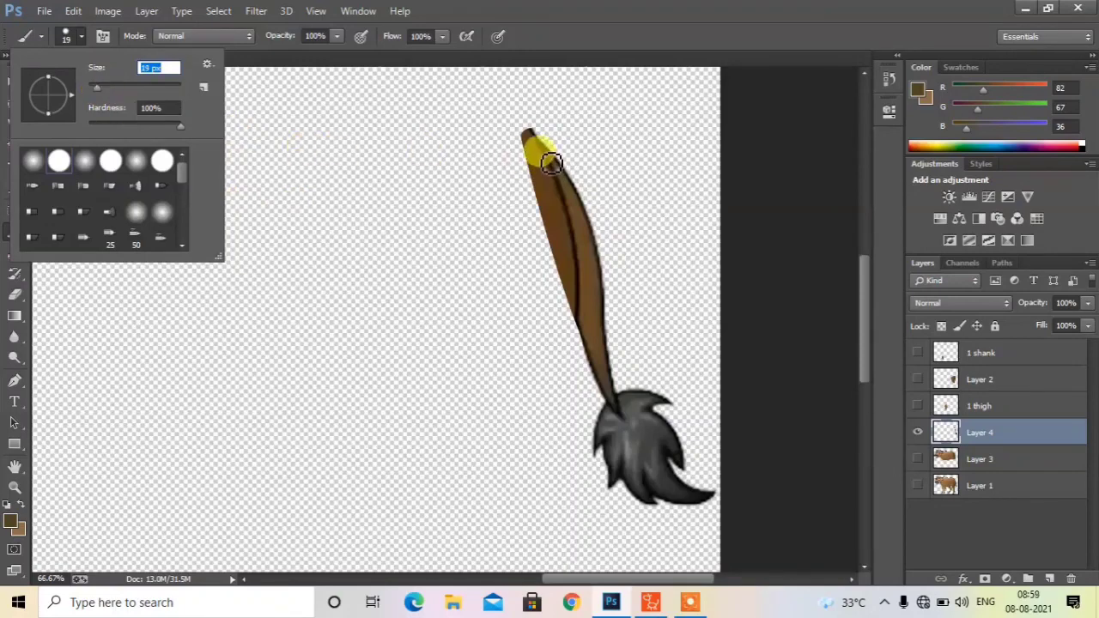
mouse_move(550, 163)
mouse_down()
mouse_move(583, 265)
mouse_move(583, 313)
mouse_move(581, 238)
mouse_up()
mouse_move(575, 226)
mouse_down()
mouse_move(542, 178)
mouse_move(548, 163)
mouse_move(583, 316)
mouse_up()
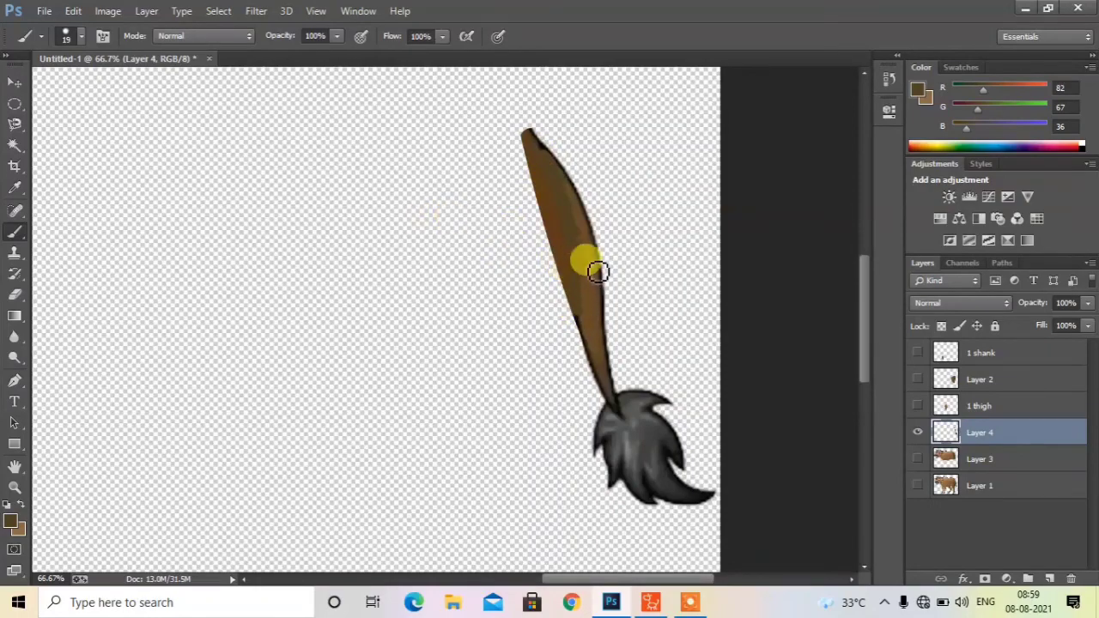
Step: Show Layer 1 again beneath the retouched tail cutout on Layer 4
key(ctrl+minus)
key(ctrl+minus)
key(ctrl+minus)
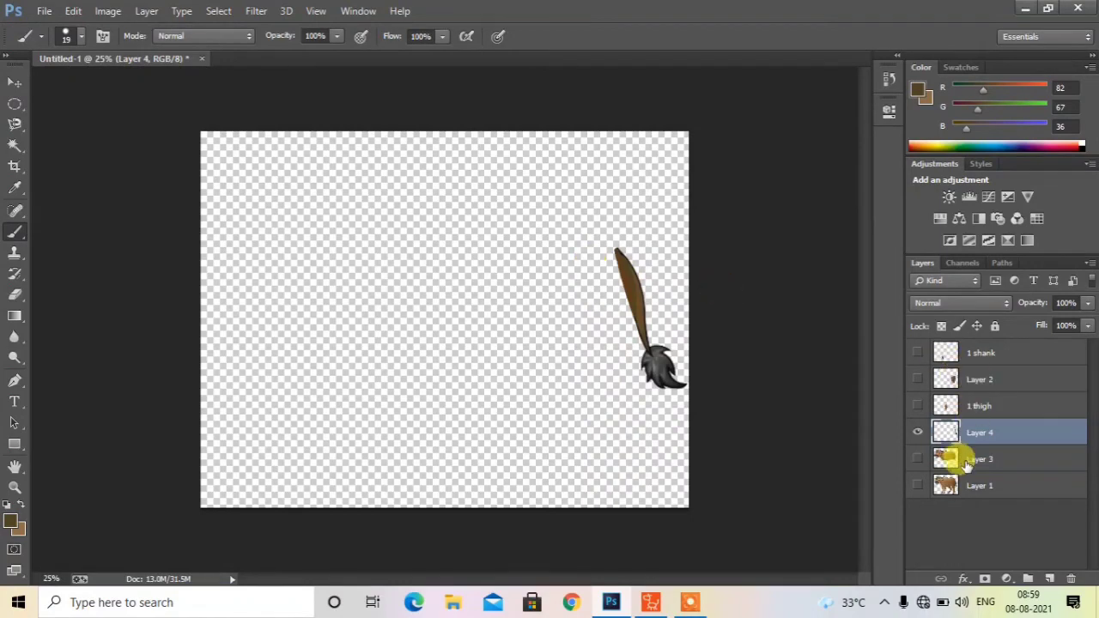
click(917, 485)
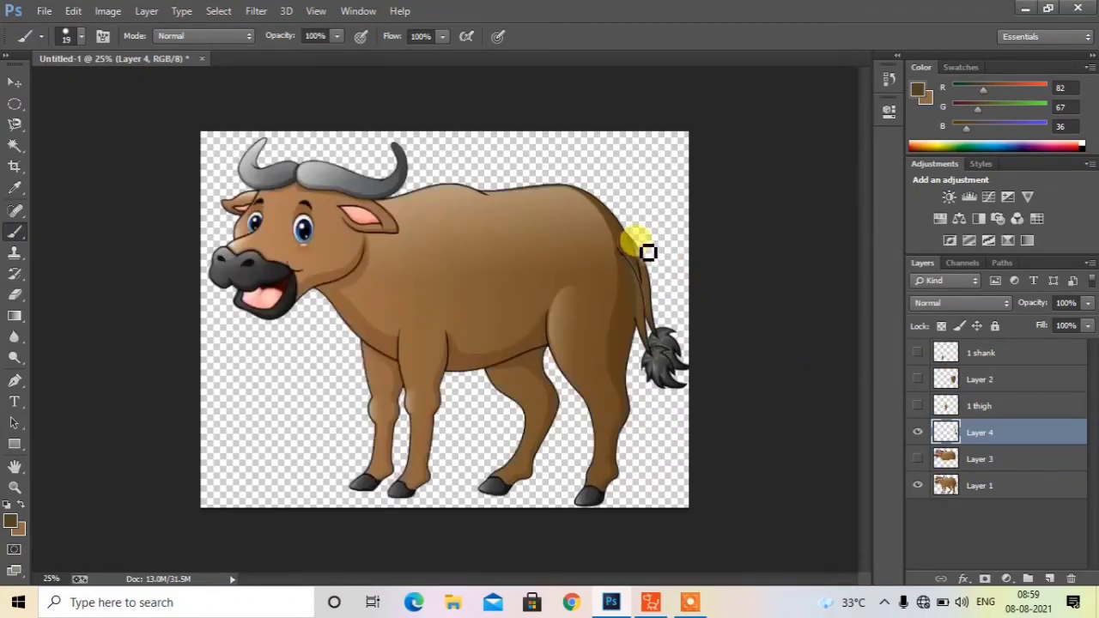